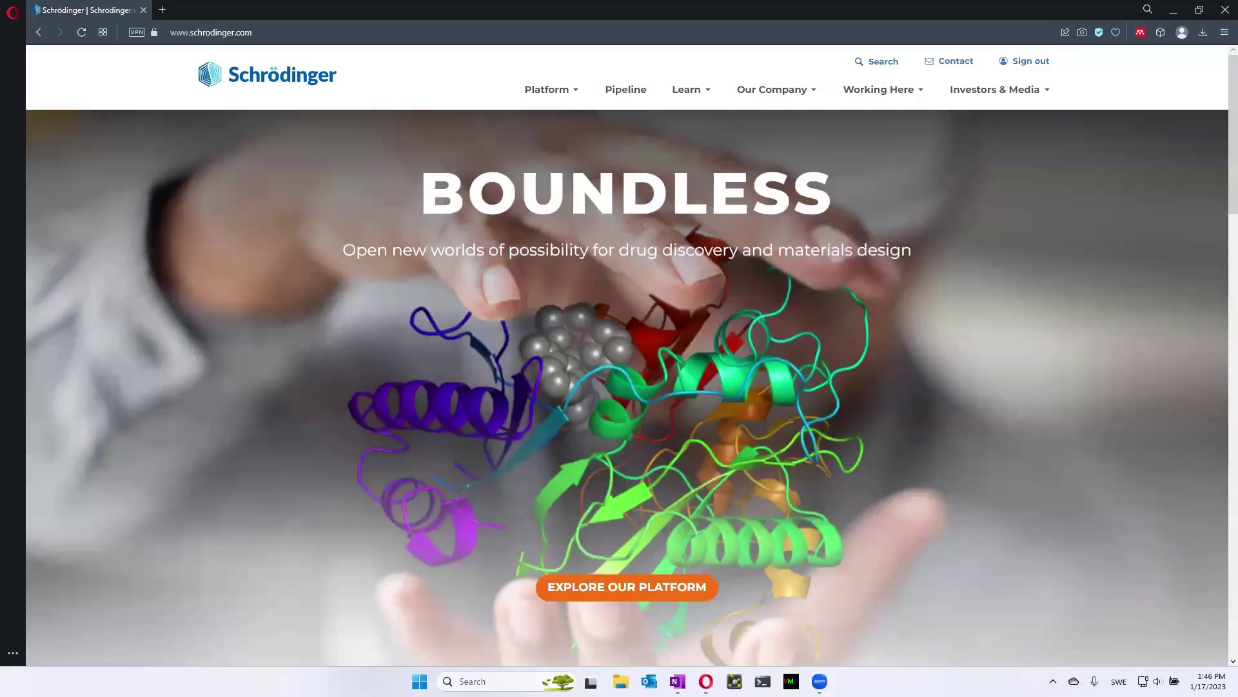
Lower the system volume and select the whole schrodinger.com address in the address bar
{"action": "key", "text": "XF86AudioLowerVolume"}
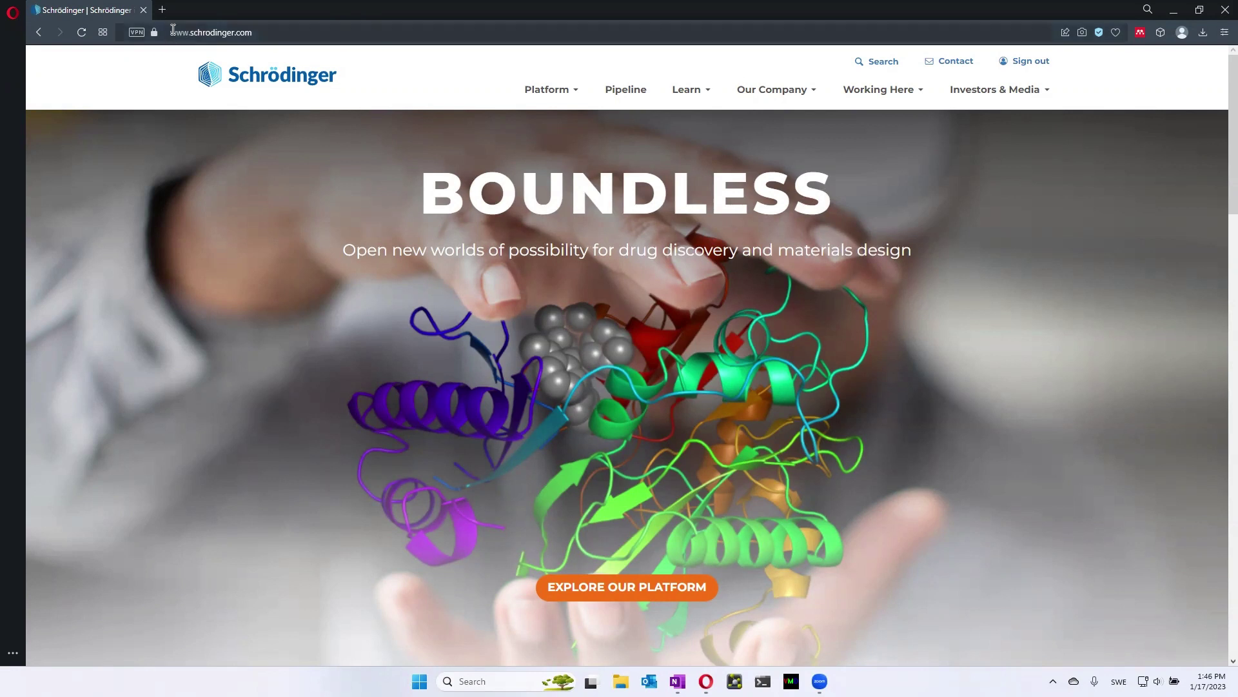
{"action": "left_click_drag", "start_coordinate": [173, 29], "coordinate": [260, 37]}
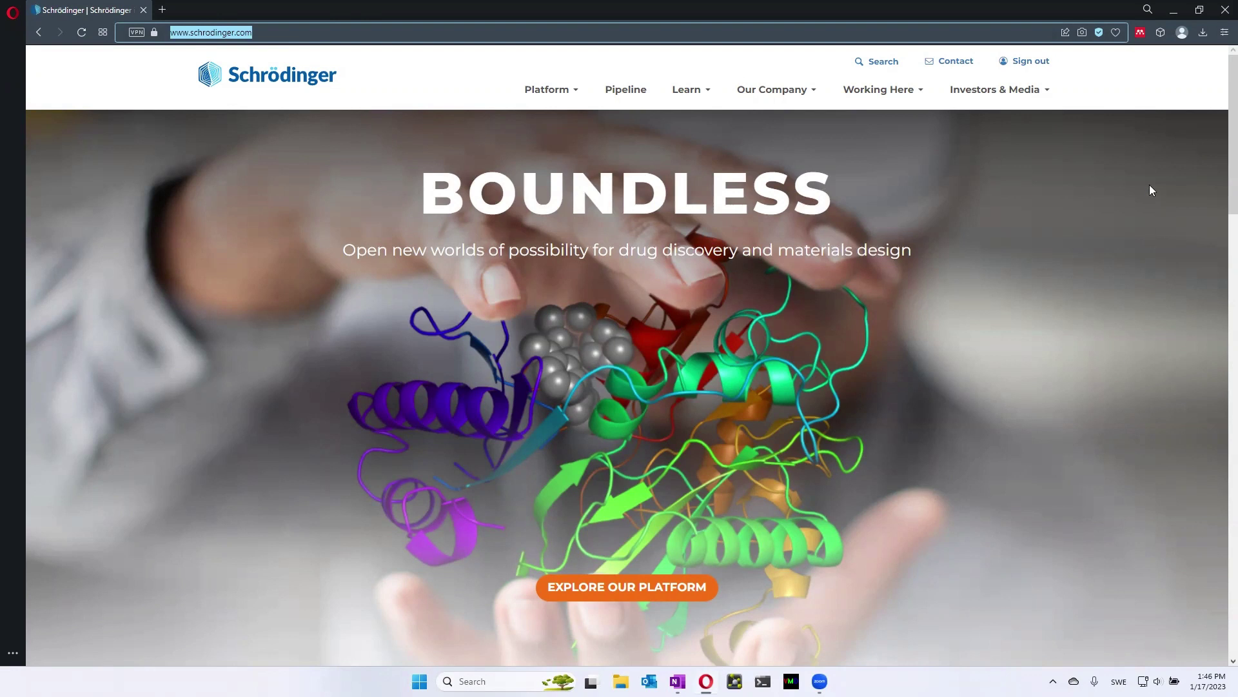
Sign out, then open the Register Now page and scroll through the registration form
{"action": "left_click", "coordinate": [1046, 65]}
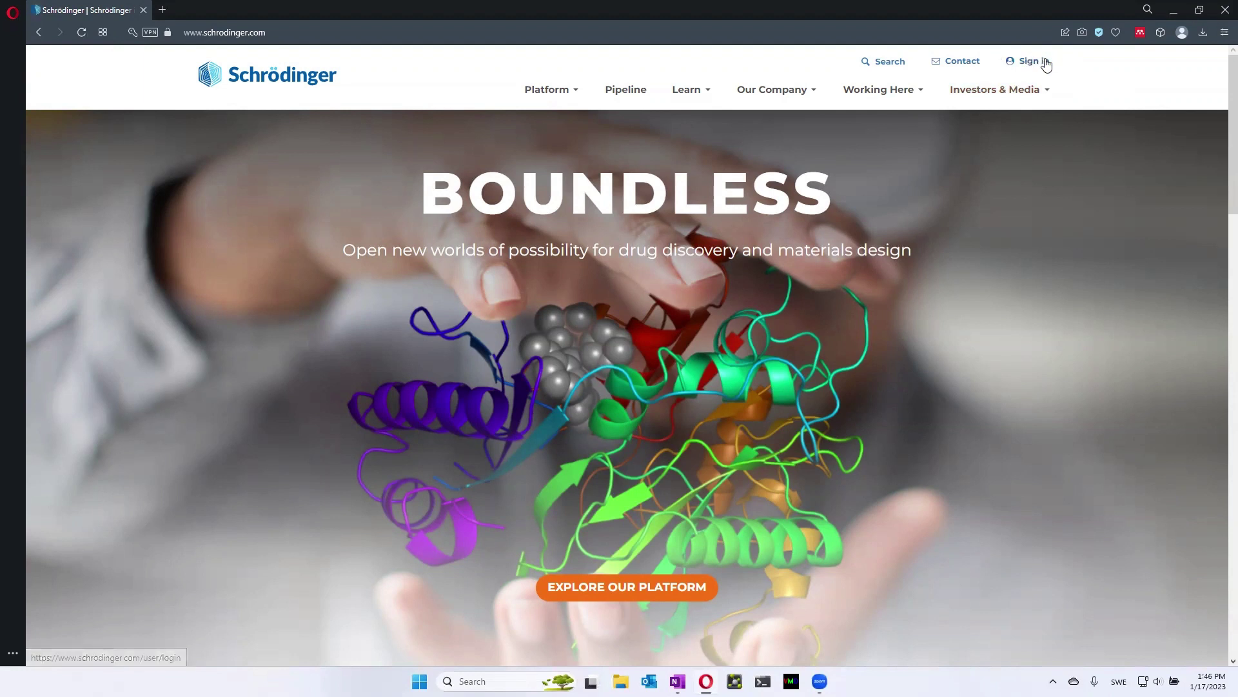
{"action": "left_click", "coordinate": [1043, 65]}
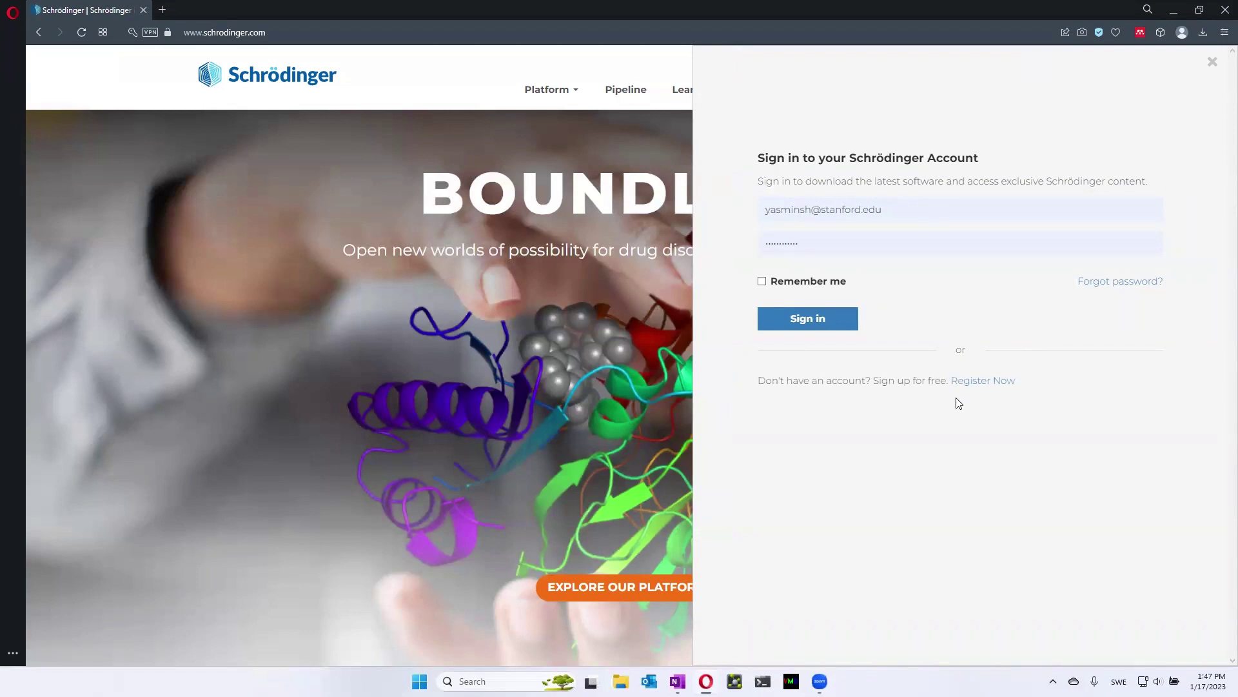
{"action": "left_click", "coordinate": [993, 382]}
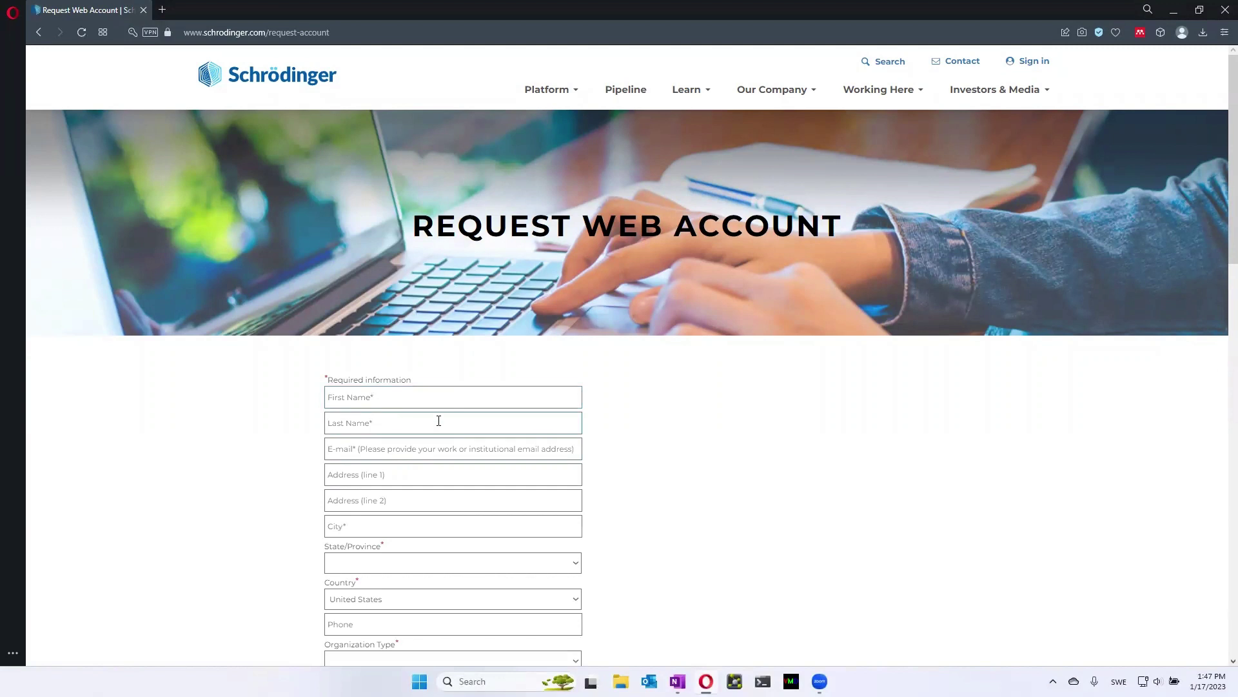
{"action": "scroll", "coordinate": [528, 413], "scroll_direction": "down", "scroll_amount": 4}
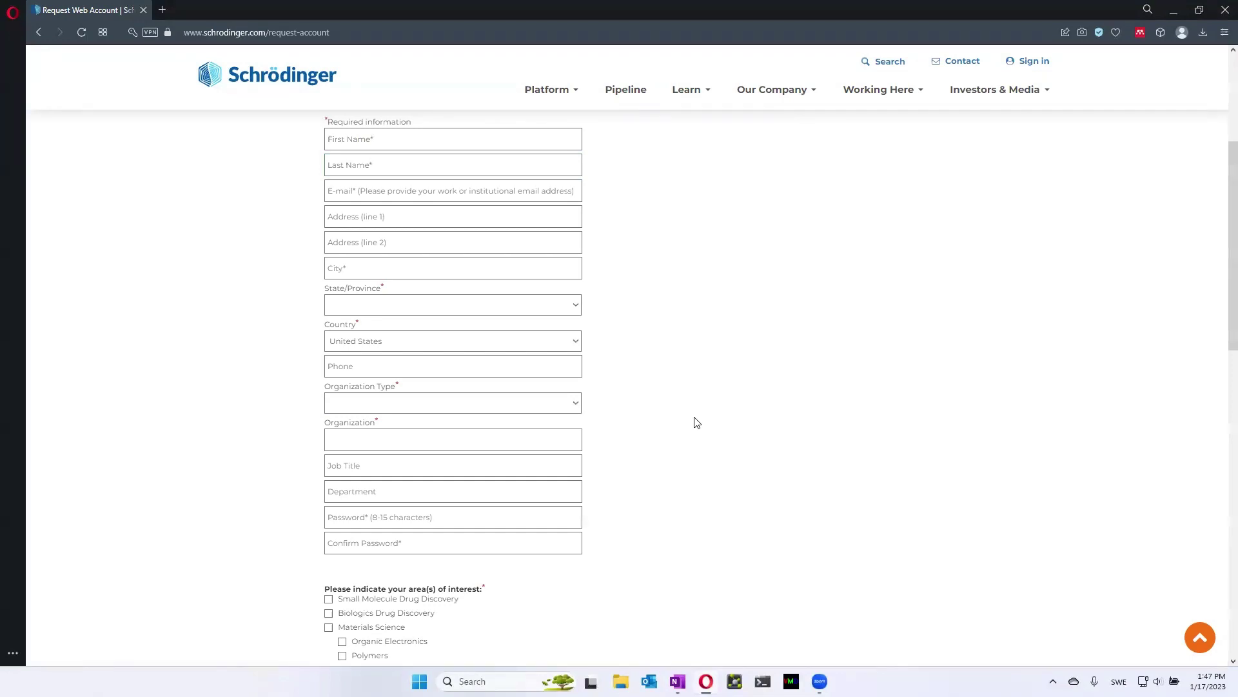
{"action": "scroll", "coordinate": [695, 421], "scroll_direction": "up", "scroll_amount": 4}
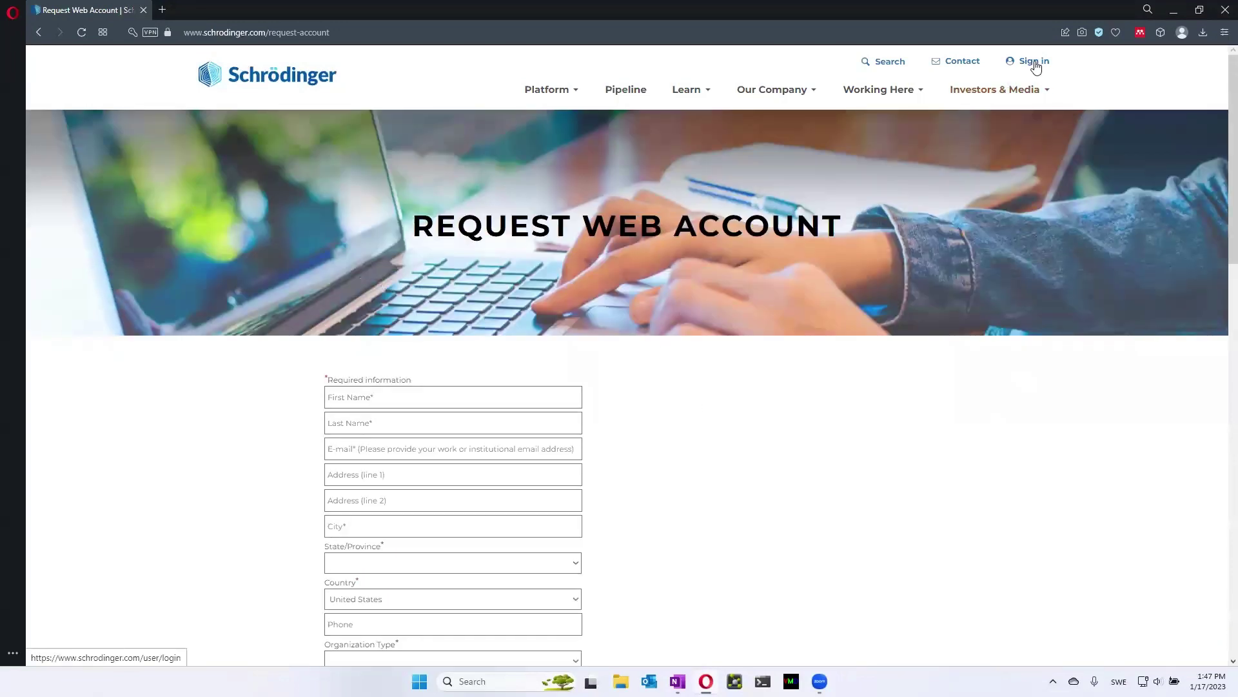
Replace the prefilled e-mail in the sign-in panel with the other account's e-mail address
{"action": "left_click", "coordinate": [1034, 61]}
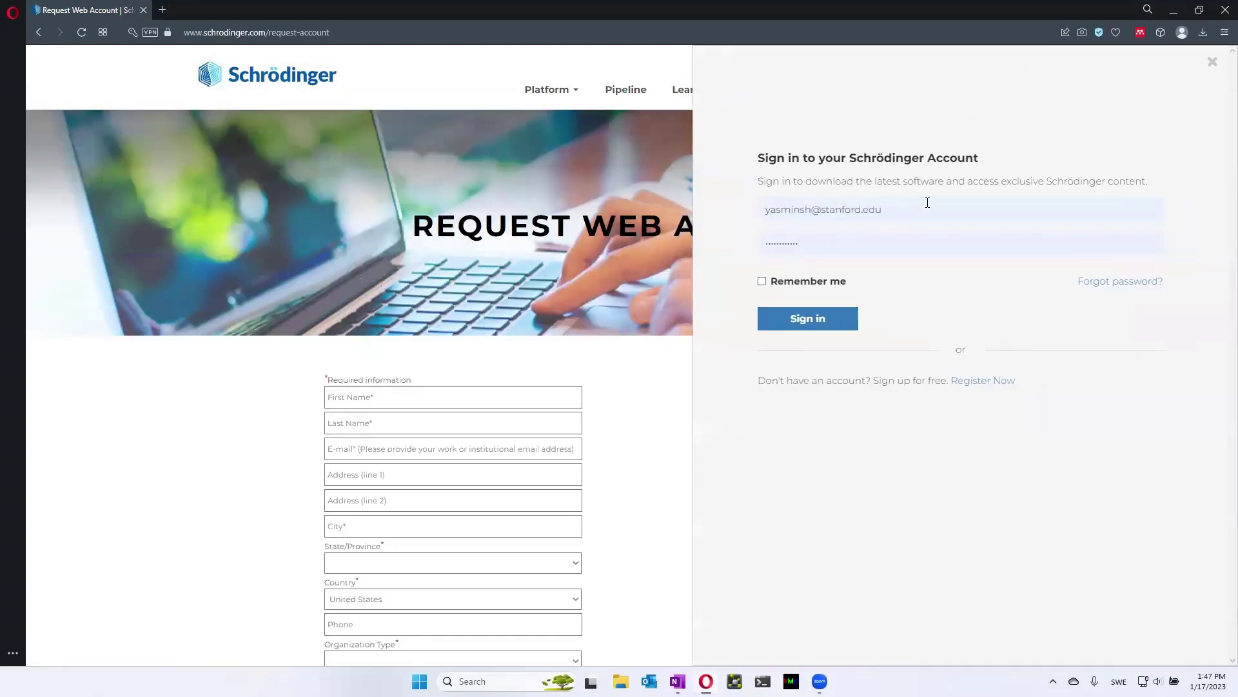
{"action": "left_click", "coordinate": [919, 206]}
{"action": "left_click_drag", "start_coordinate": [919, 206], "coordinate": [715, 229]}
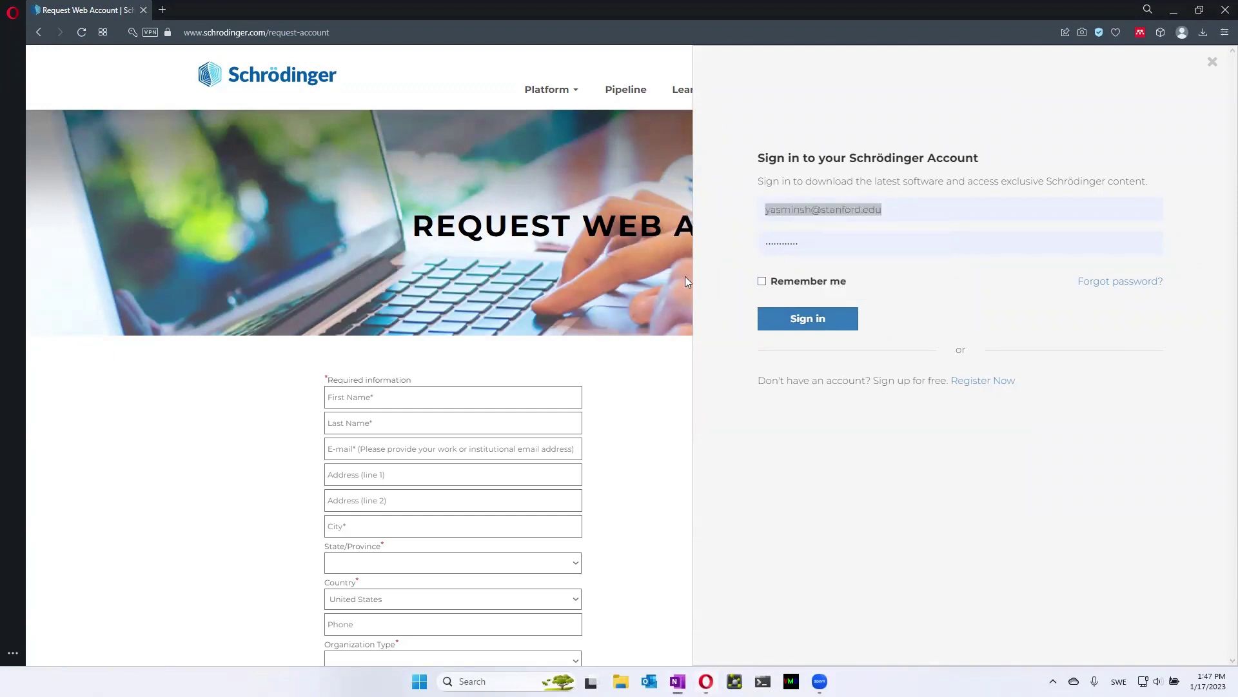
{"action": "left_click_drag", "start_coordinate": [921, 207], "coordinate": [741, 227]}
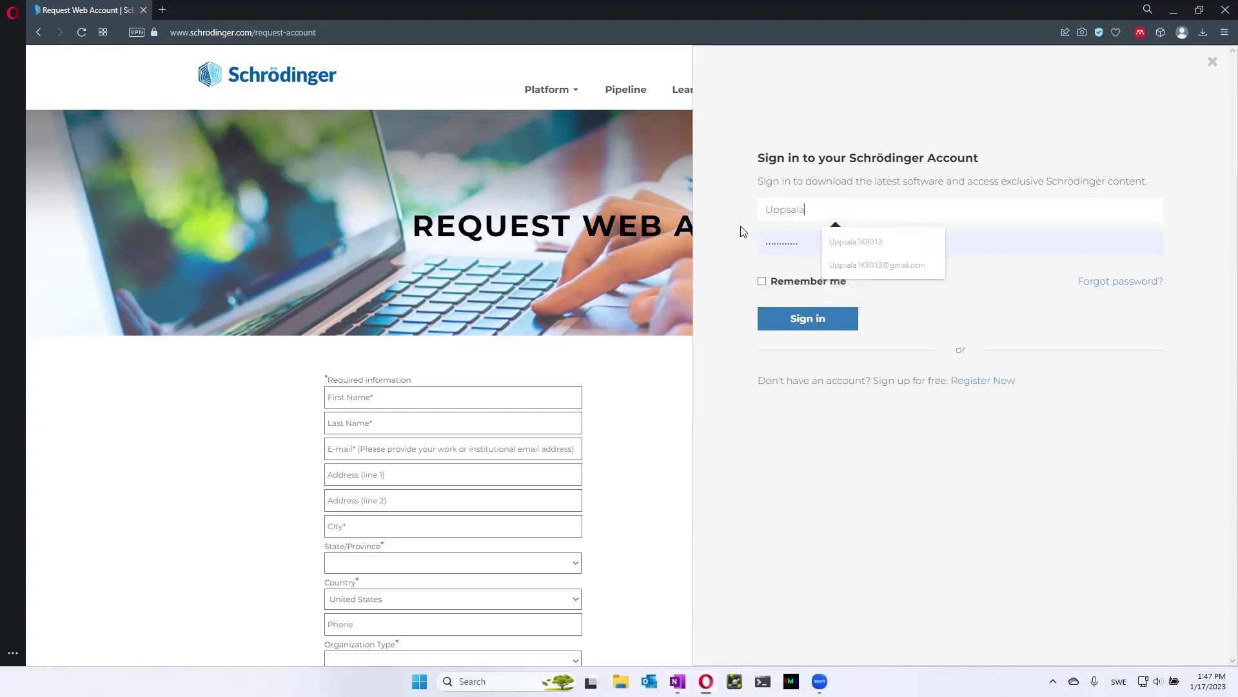
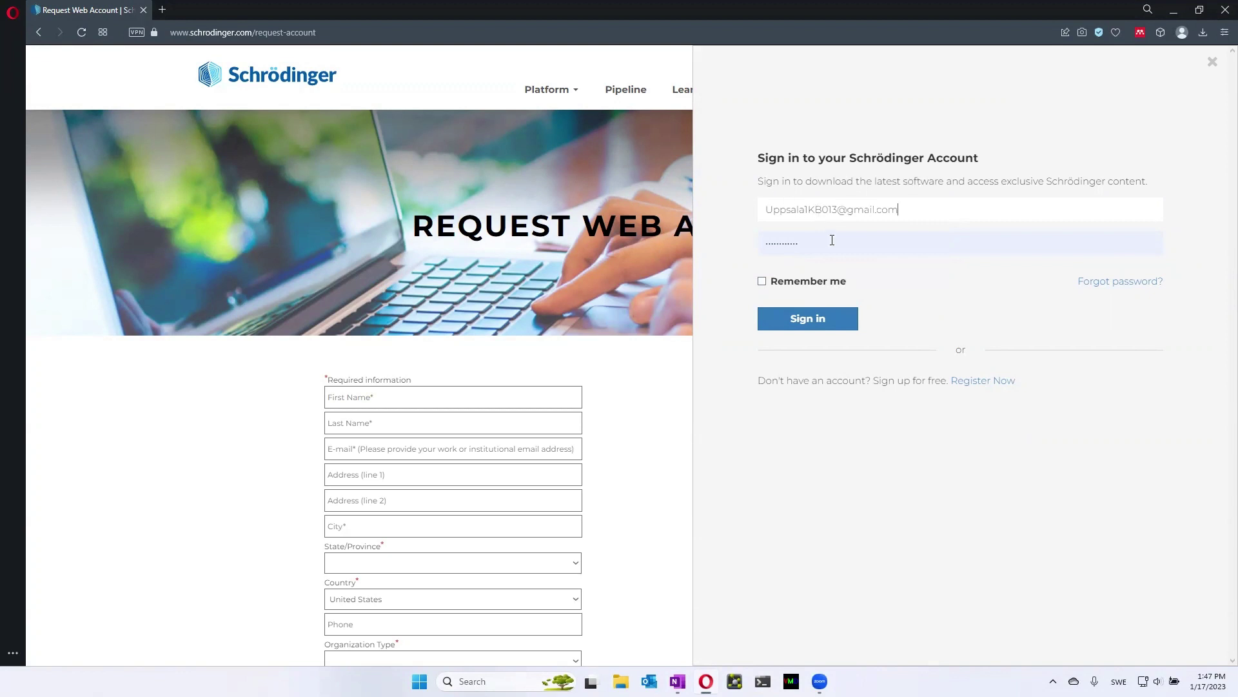
Clear the prefilled password, fill in the saved password from autofill, and sign in
{"action": "left_click", "coordinate": [835, 243]}
{"action": "key", "text": "ctrl+a"}
{"action": "key", "text": "BackSpace"}
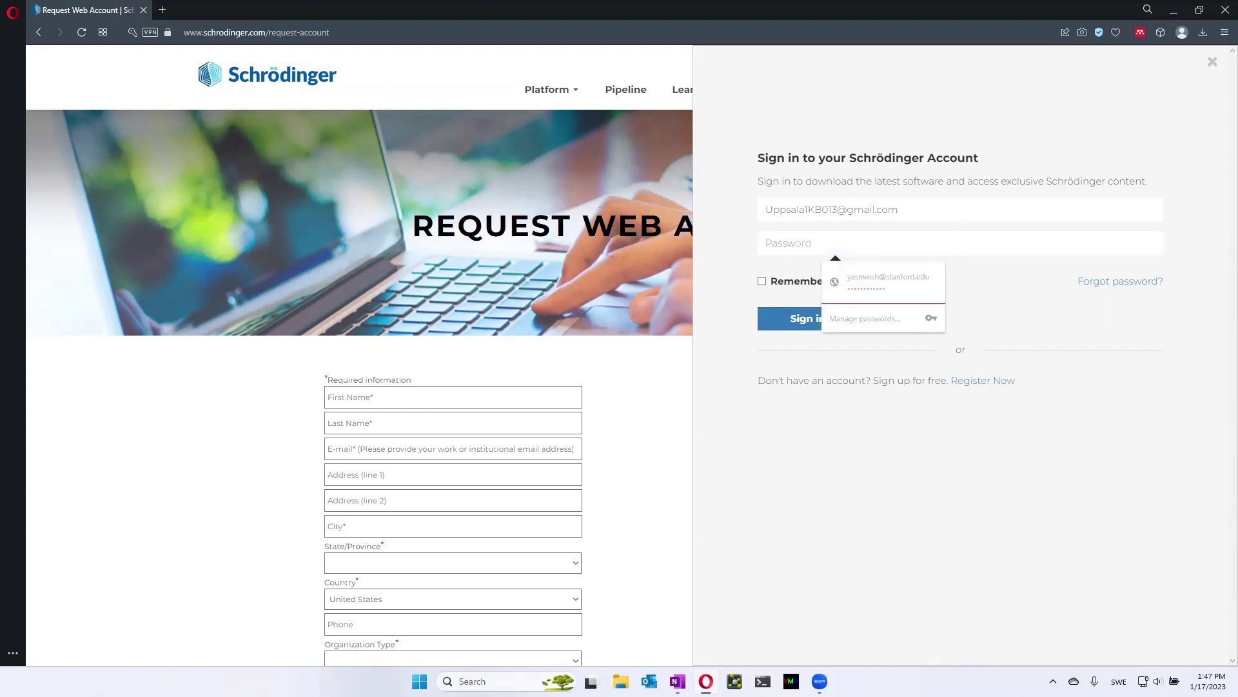
{"action": "key", "text": "Escape"}
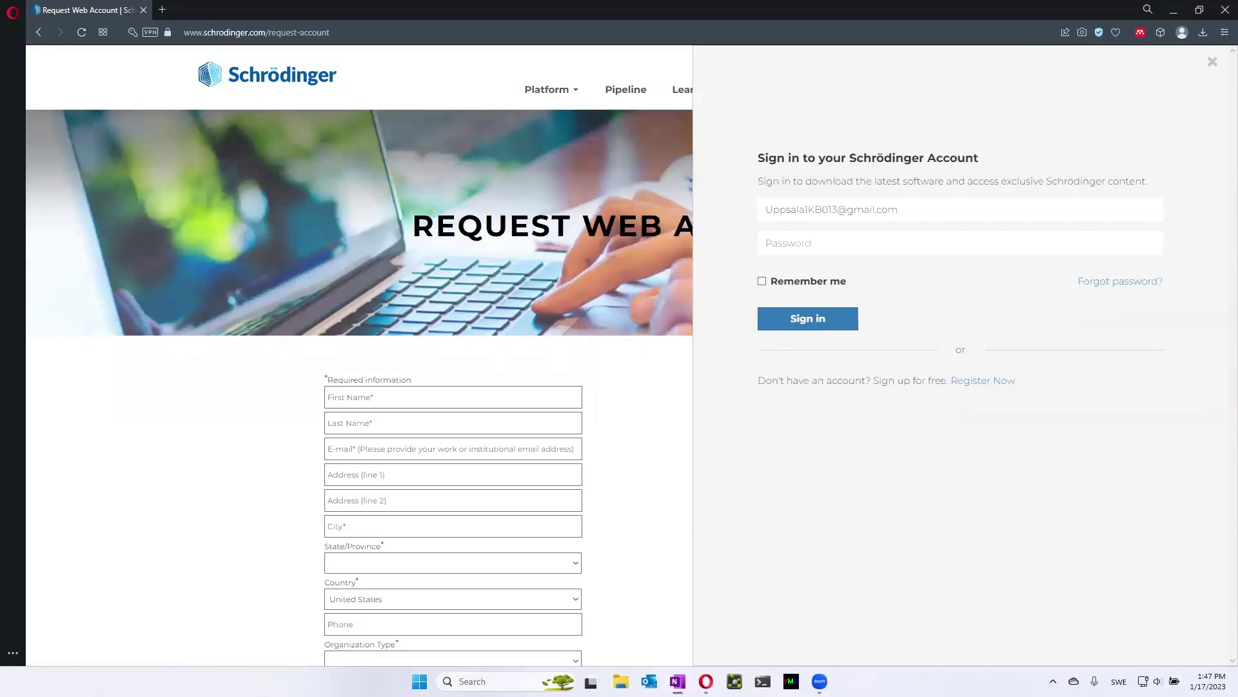
{"action": "left_click", "coordinate": [942, 241]}
{"action": "left_click", "coordinate": [851, 283]}
{"action": "left_click", "coordinate": [794, 318]}
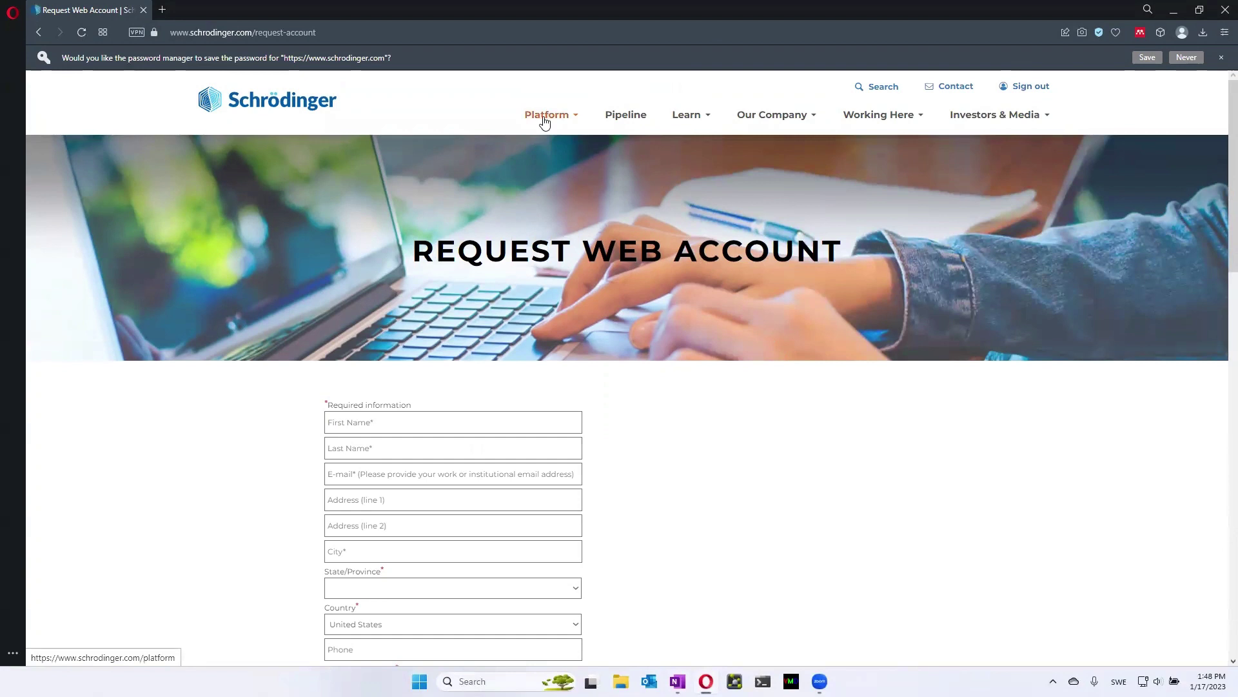
Go to Platform > Download Software and show the Free Maestro downloads
{"action": "mouse_move", "coordinate": [545, 121]}
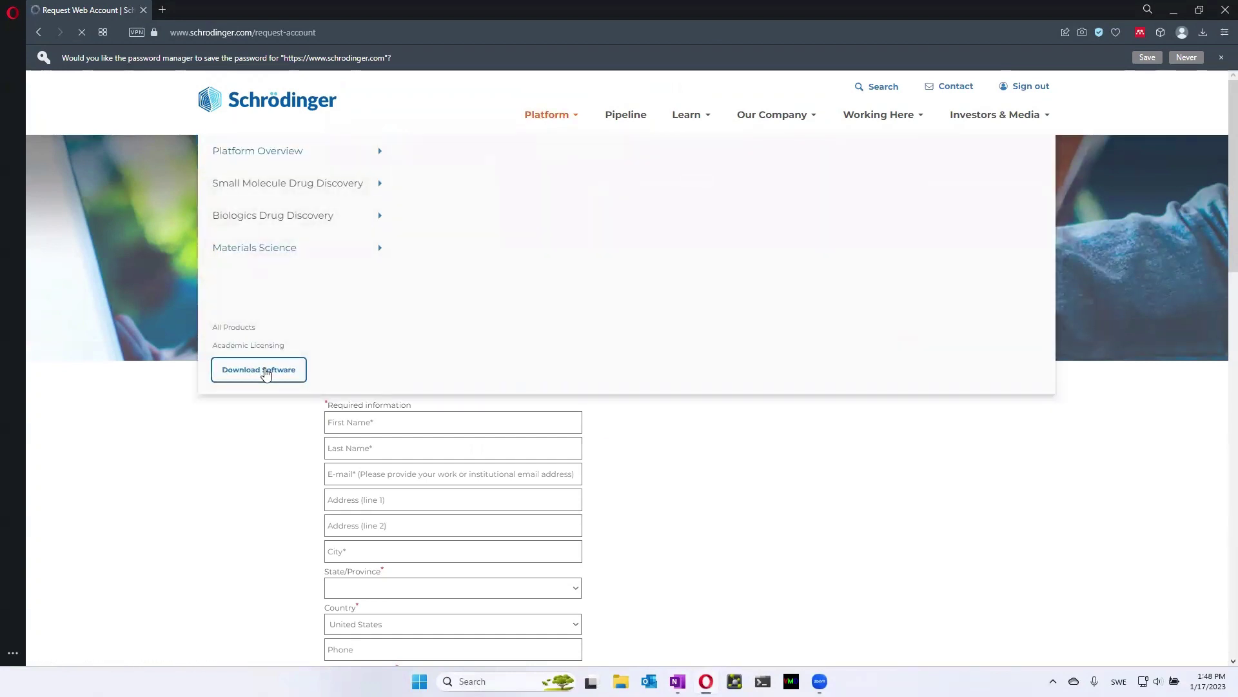
{"action": "left_click", "coordinate": [266, 374]}
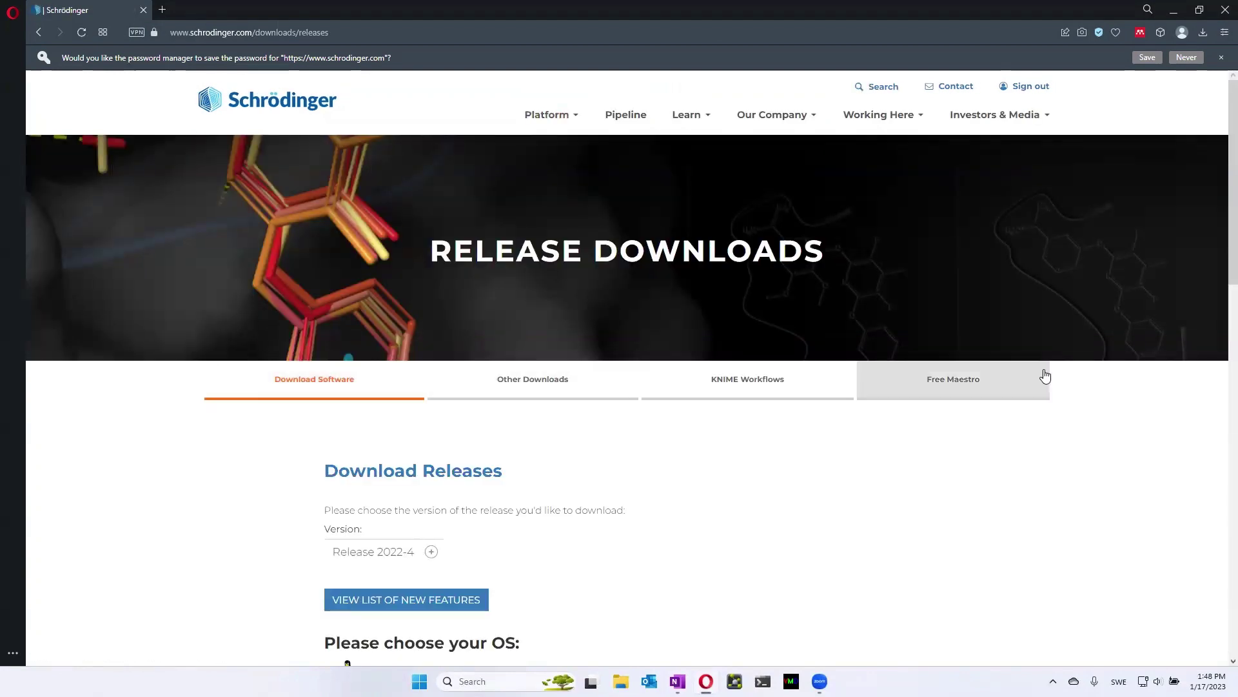
{"action": "left_click", "coordinate": [943, 390]}
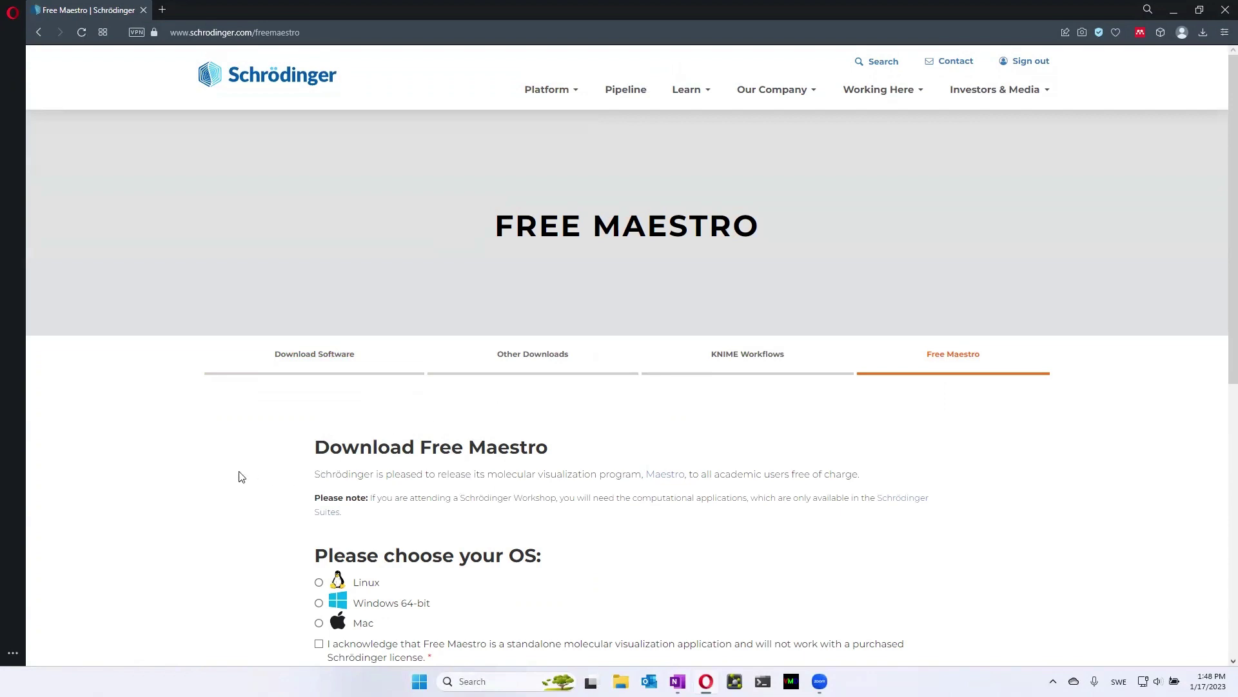
{"action": "scroll", "coordinate": [240, 475], "scroll_direction": "down", "scroll_amount": 8}
{"action": "scroll", "coordinate": [240, 475], "scroll_direction": "up", "scroll_amount": 8}
{"action": "scroll", "coordinate": [240, 476], "scroll_direction": "down", "scroll_amount": 4}
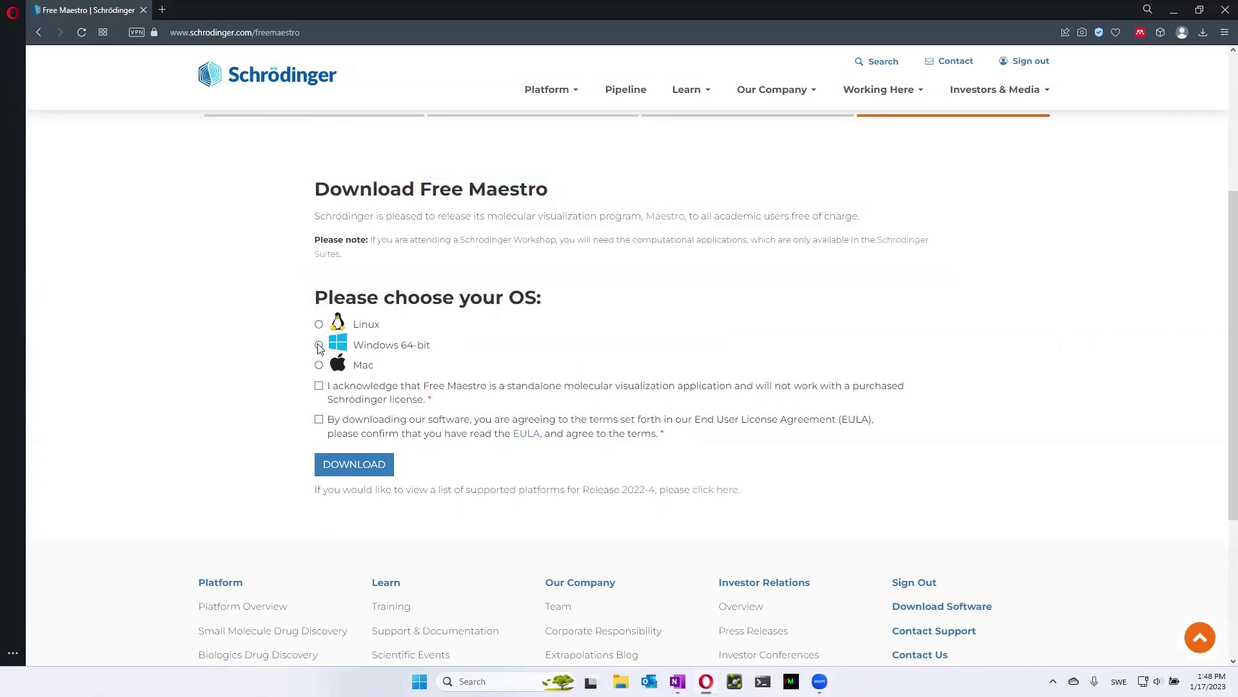
Download the Windows 64-bit Free Maestro after accepting the standalone and EULA conditions
{"action": "left_click", "coordinate": [319, 345]}
{"action": "left_click", "coordinate": [318, 386]}
{"action": "left_click", "coordinate": [319, 420]}
{"action": "left_click", "coordinate": [360, 465]}
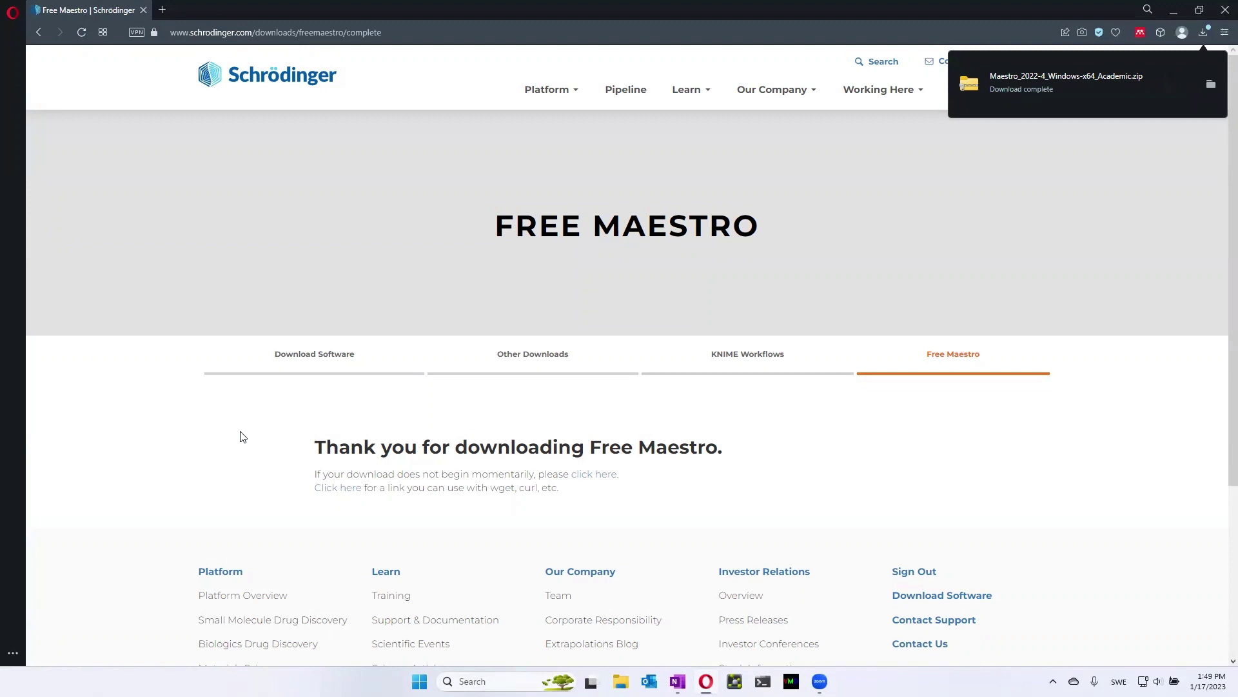
Extract Maestro_2022-4_Windows-x64_Academic.zip to the suggested folder and open the extracted folder
{"action": "left_click", "coordinate": [1212, 89]}
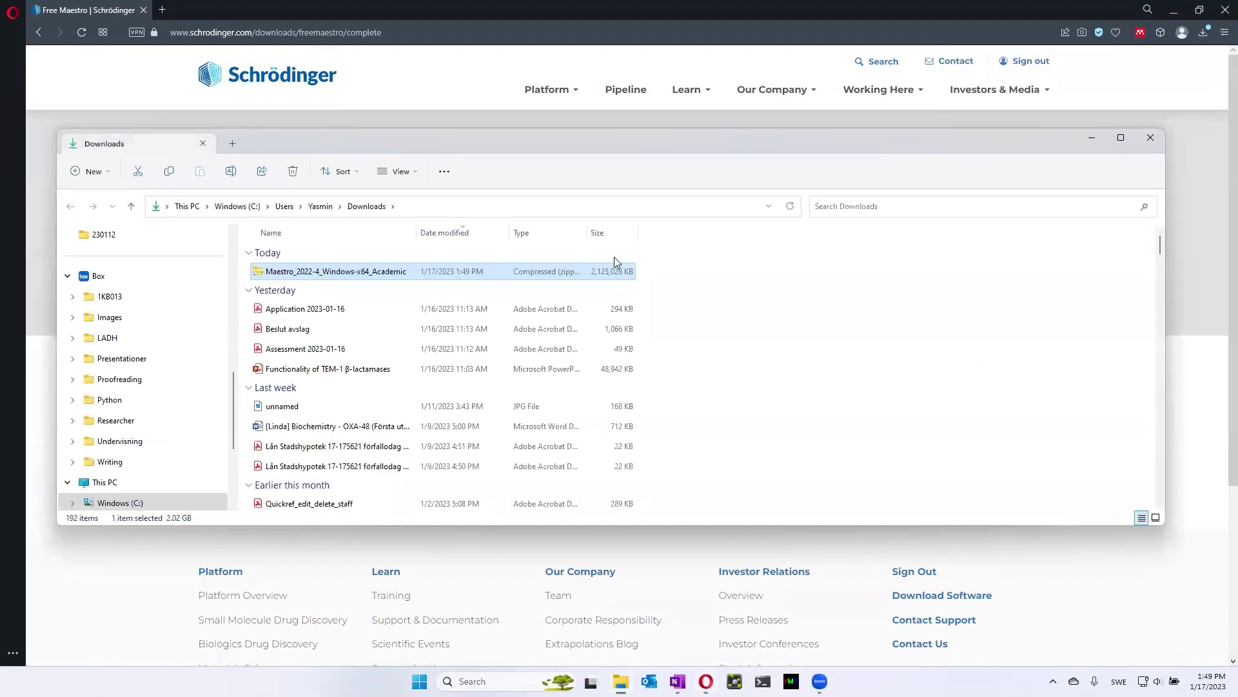
{"action": "double_click", "coordinate": [293, 278]}
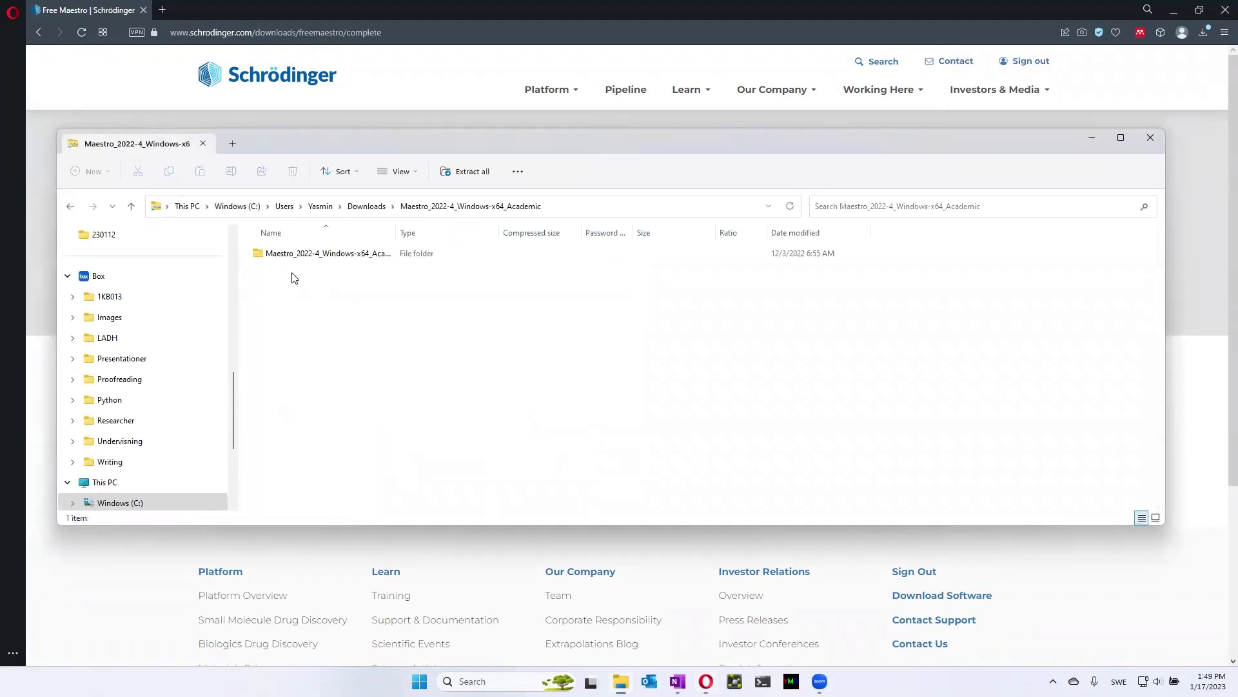
{"action": "left_click", "coordinate": [463, 173]}
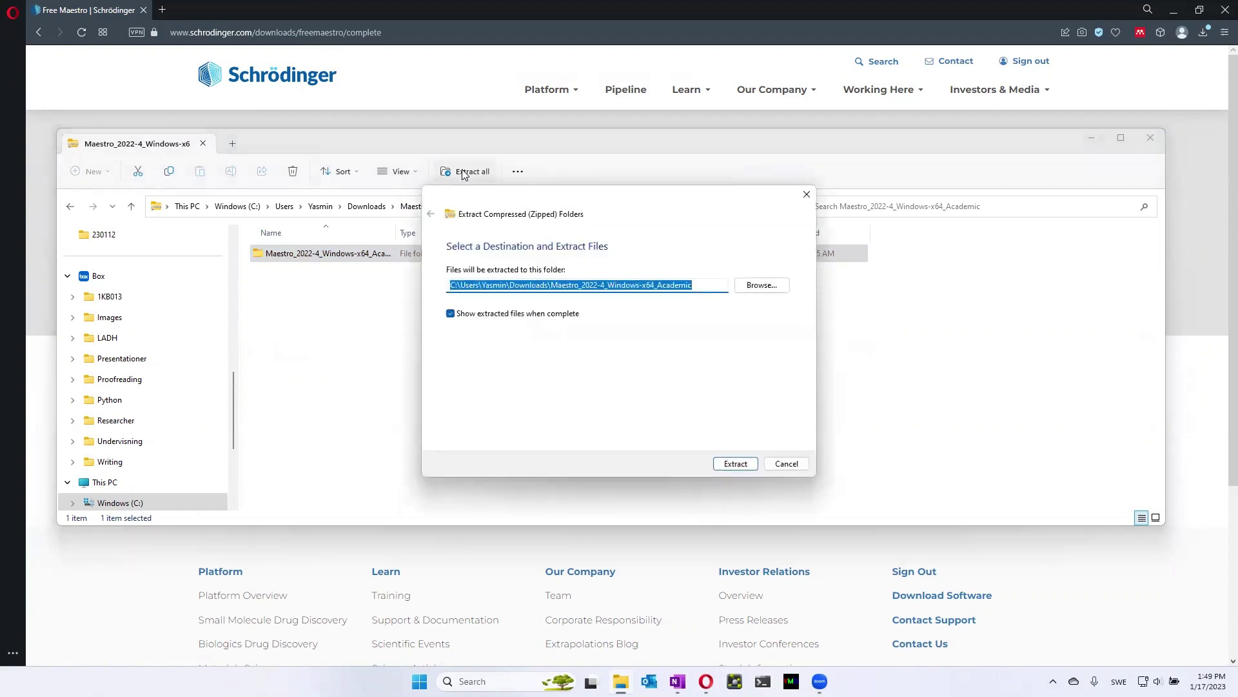
{"action": "left_click", "coordinate": [729, 464]}
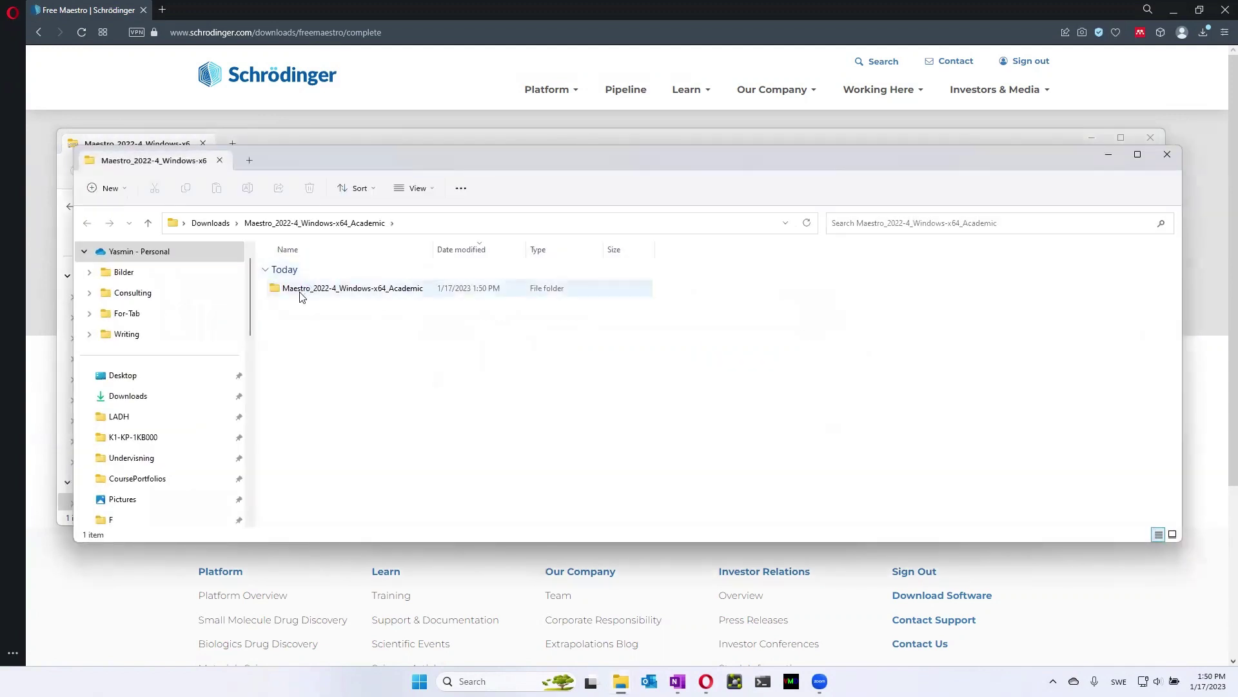
{"action": "double_click", "coordinate": [300, 292]}
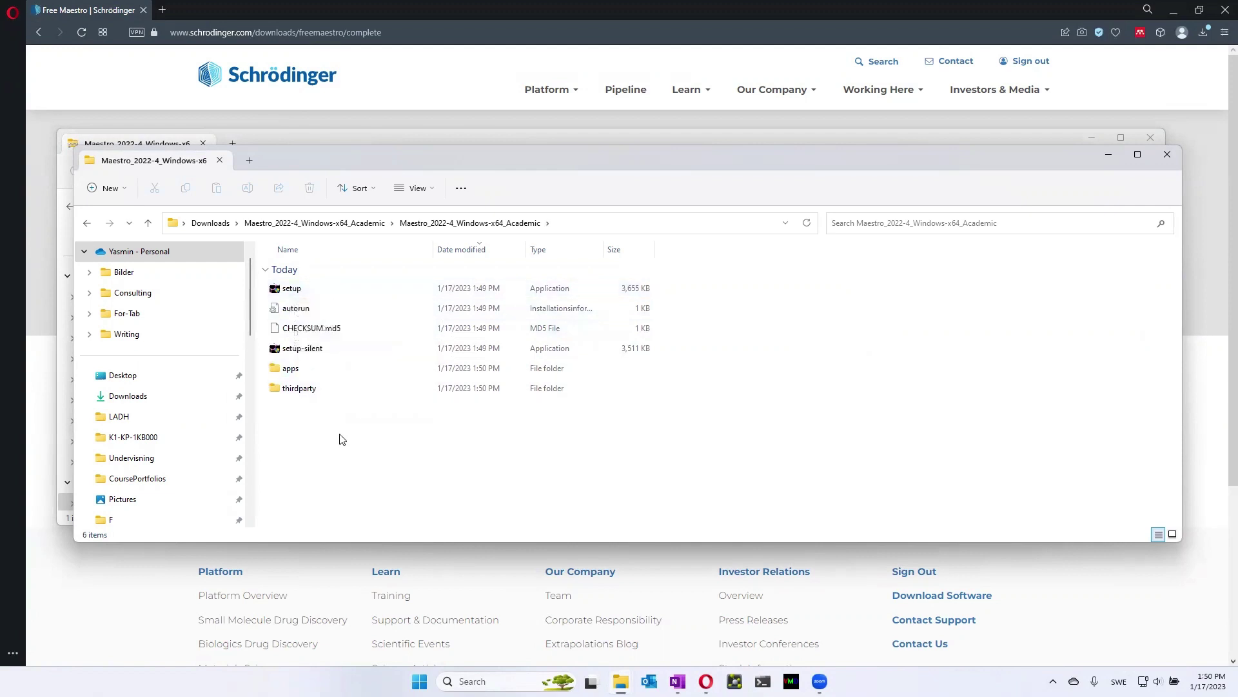
Launch the Maestro setup program, allowing it to run past the Windows warning
{"action": "double_click", "coordinate": [305, 291]}
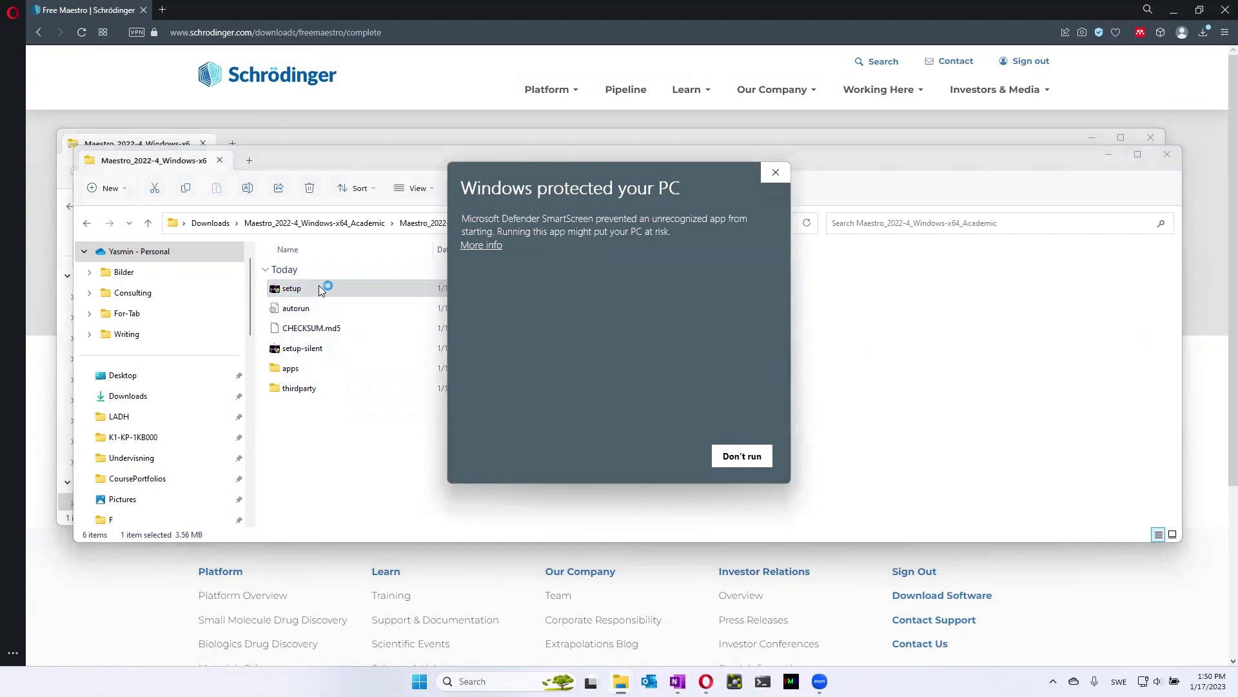
{"action": "left_click", "coordinate": [481, 244]}
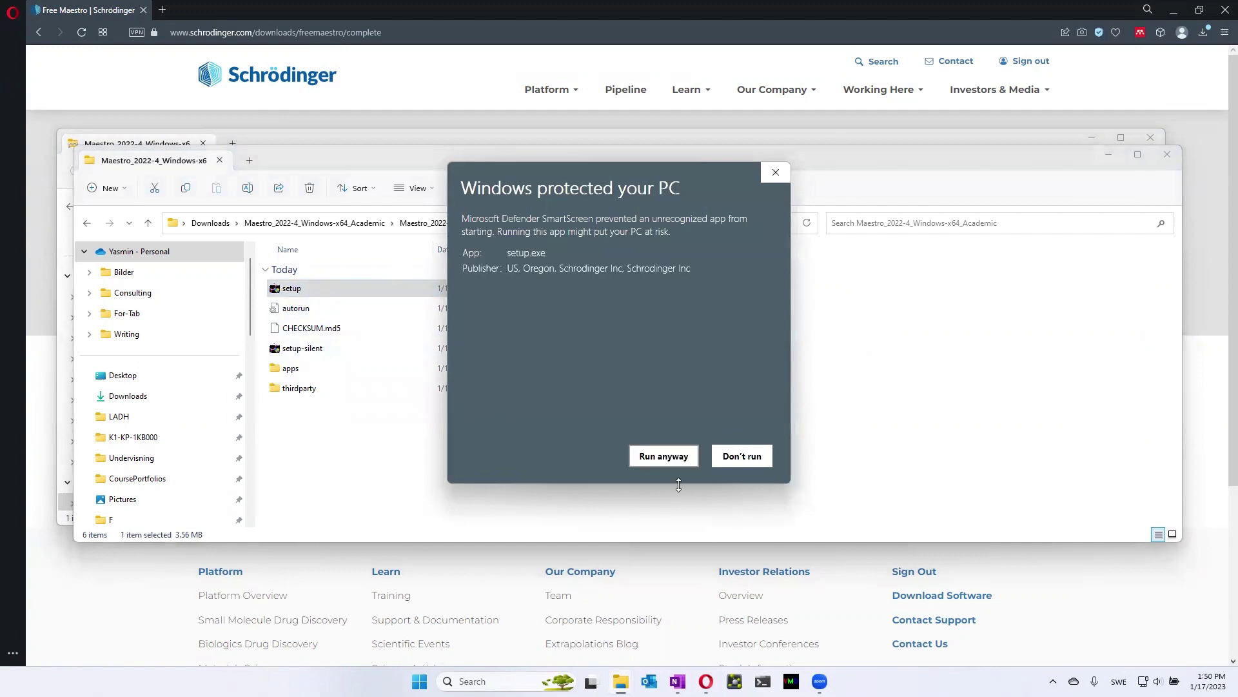
{"action": "left_click", "coordinate": [663, 458]}
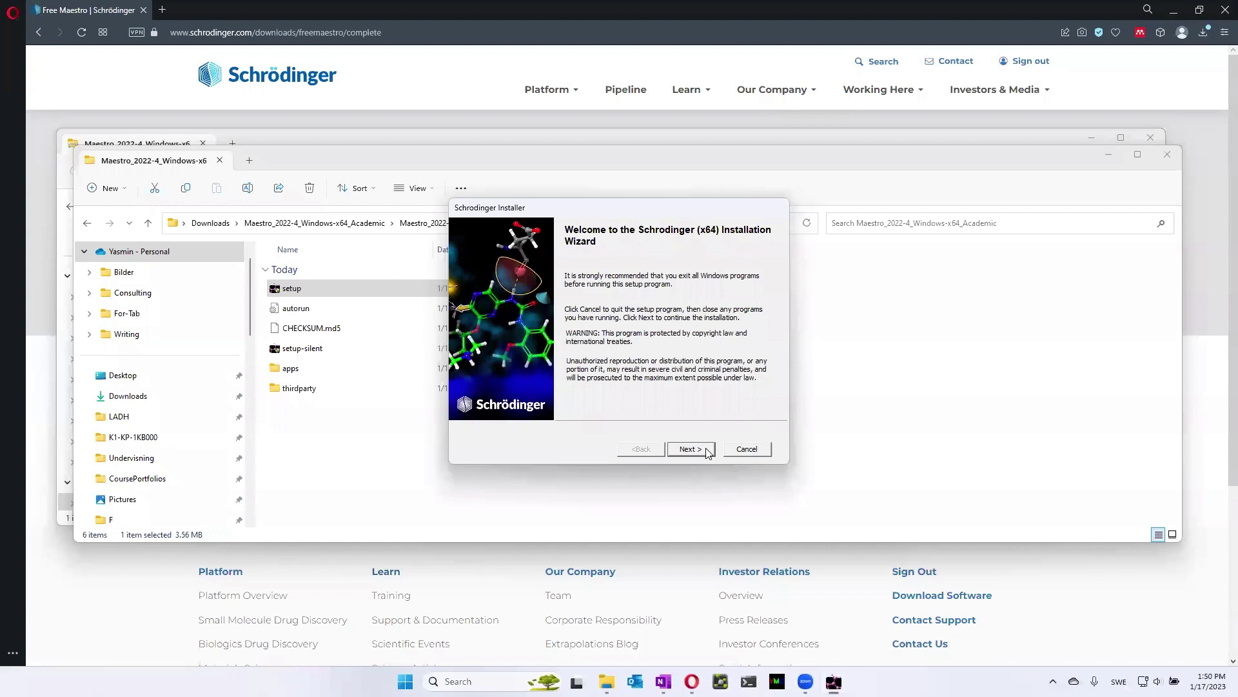
Install for the current user only, using the default destination folder and a fresh install
{"action": "left_click", "coordinate": [706, 450]}
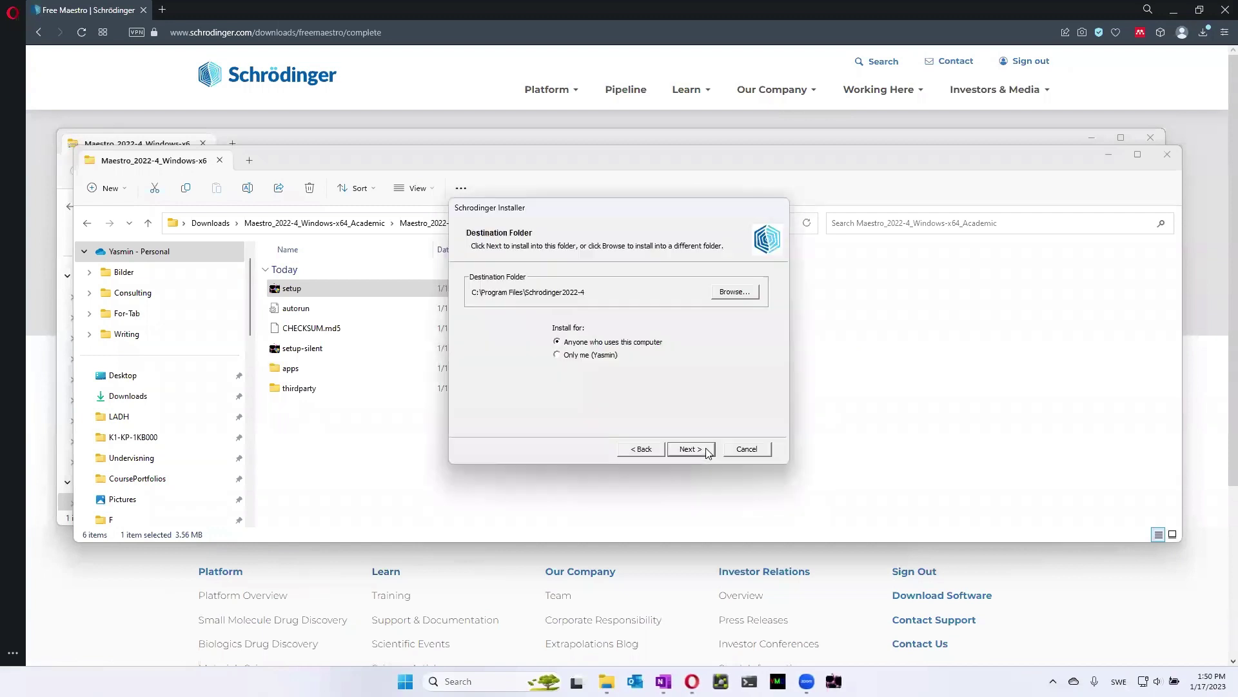
{"action": "left_click", "coordinate": [583, 355]}
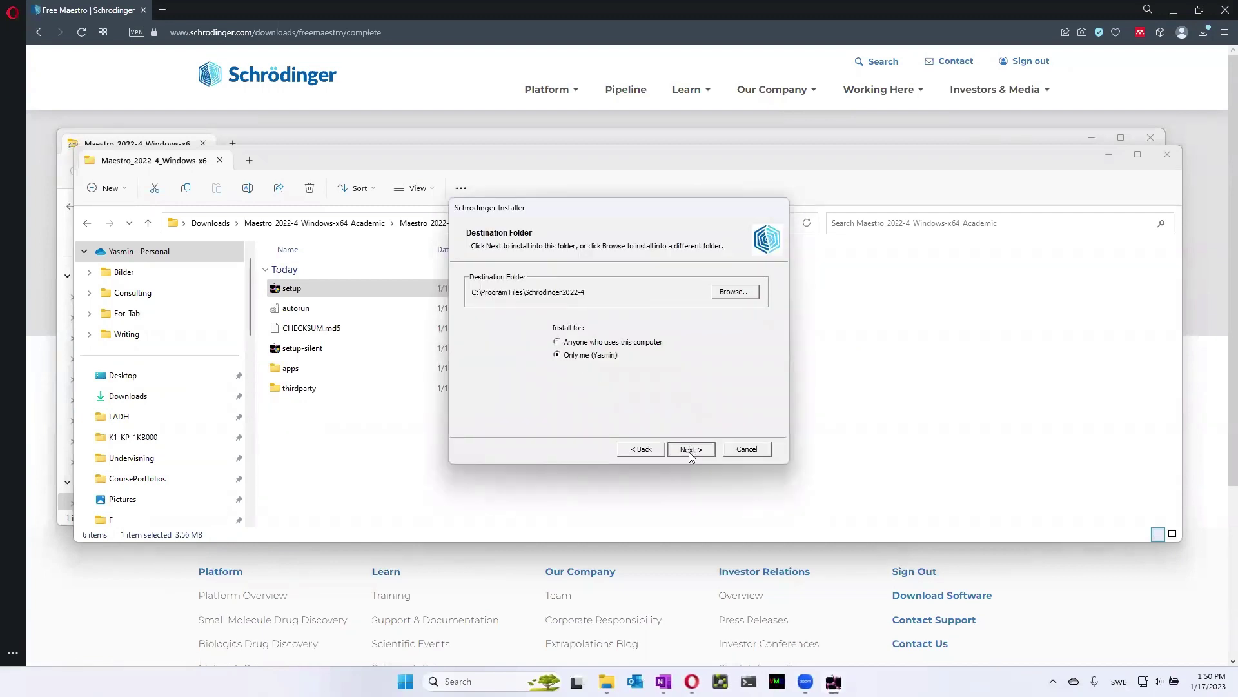
{"action": "left_click", "coordinate": [691, 452]}
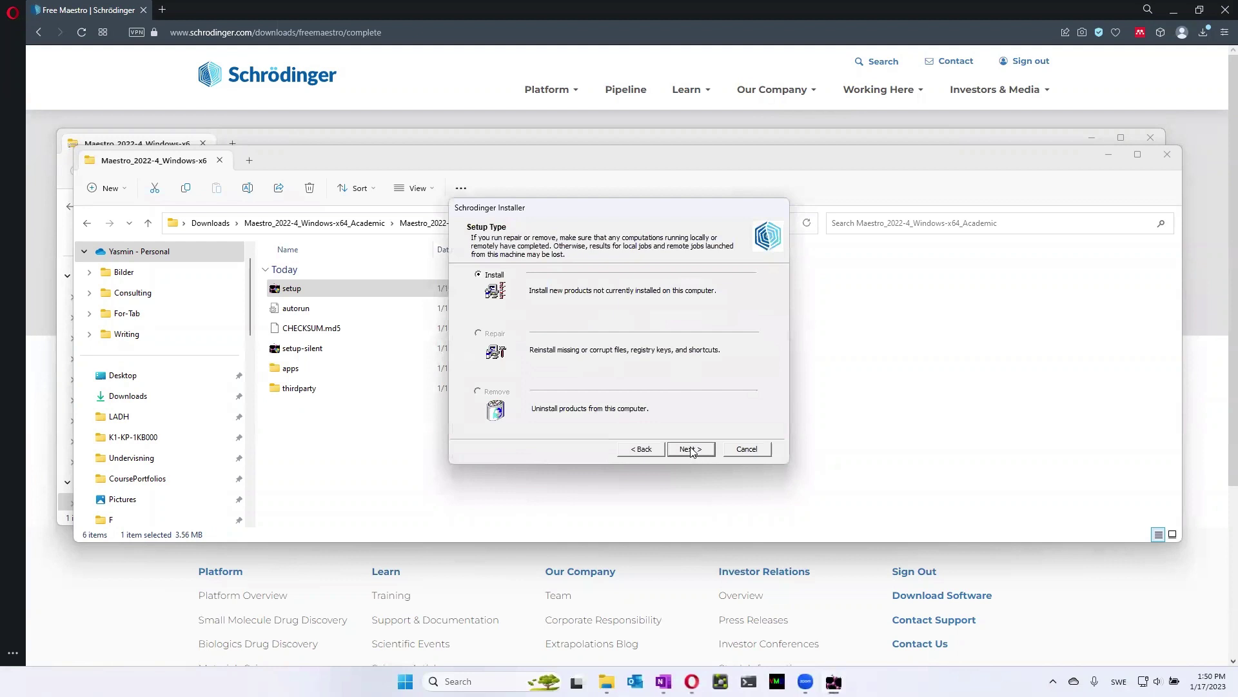
{"action": "left_click", "coordinate": [690, 449]}
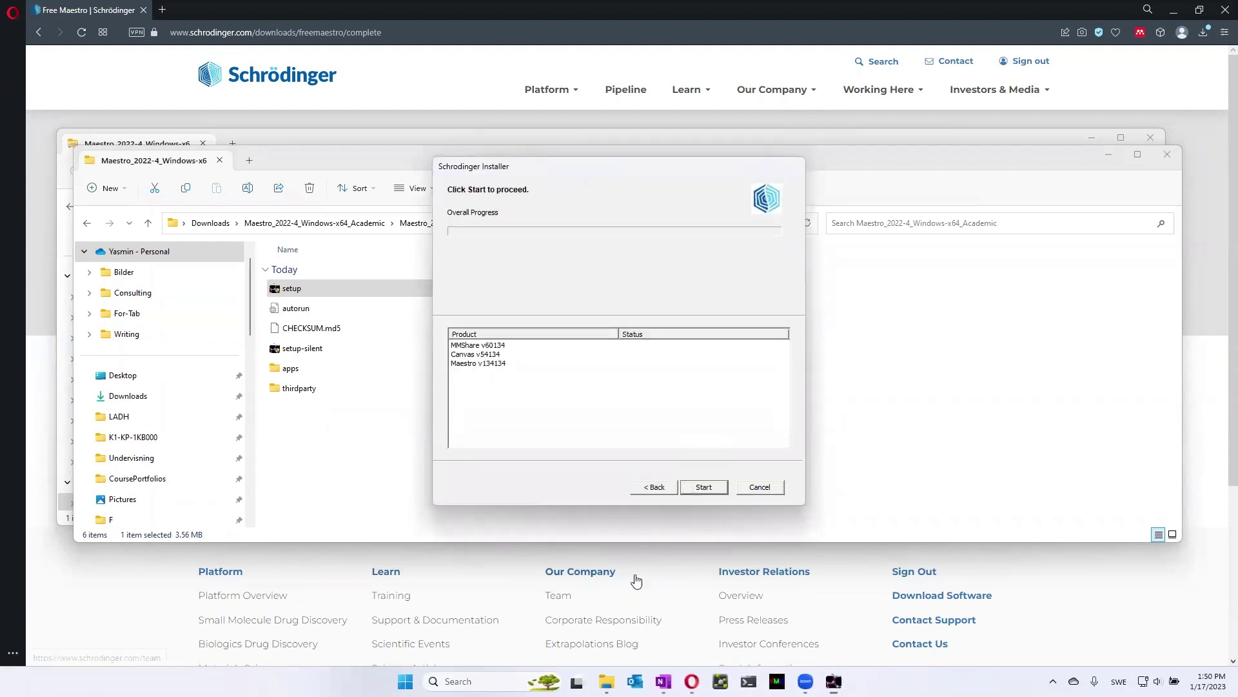
{"action": "left_click", "coordinate": [703, 487]}
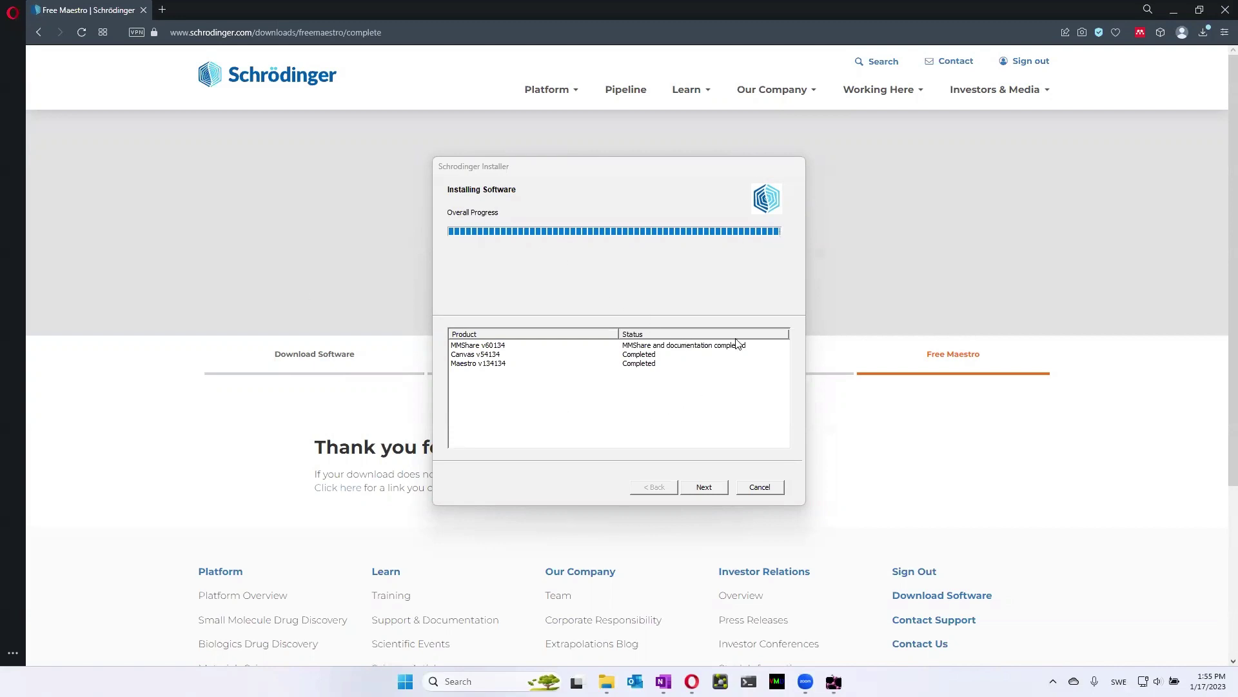
Keep BioLuminate as the only profile, deselecting MaterialsScience, Maestro and Elements
{"action": "left_click", "coordinate": [704, 489]}
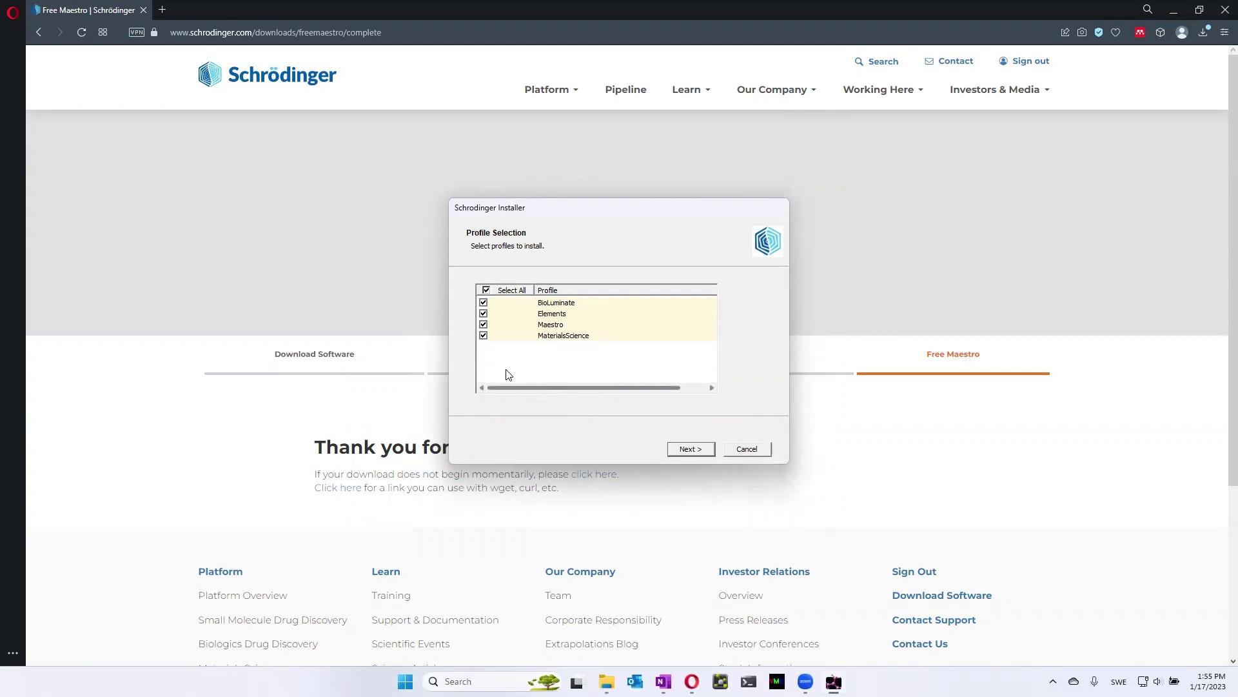
{"action": "left_click", "coordinate": [484, 336]}
{"action": "left_click", "coordinate": [484, 325]}
{"action": "left_click", "coordinate": [484, 314]}
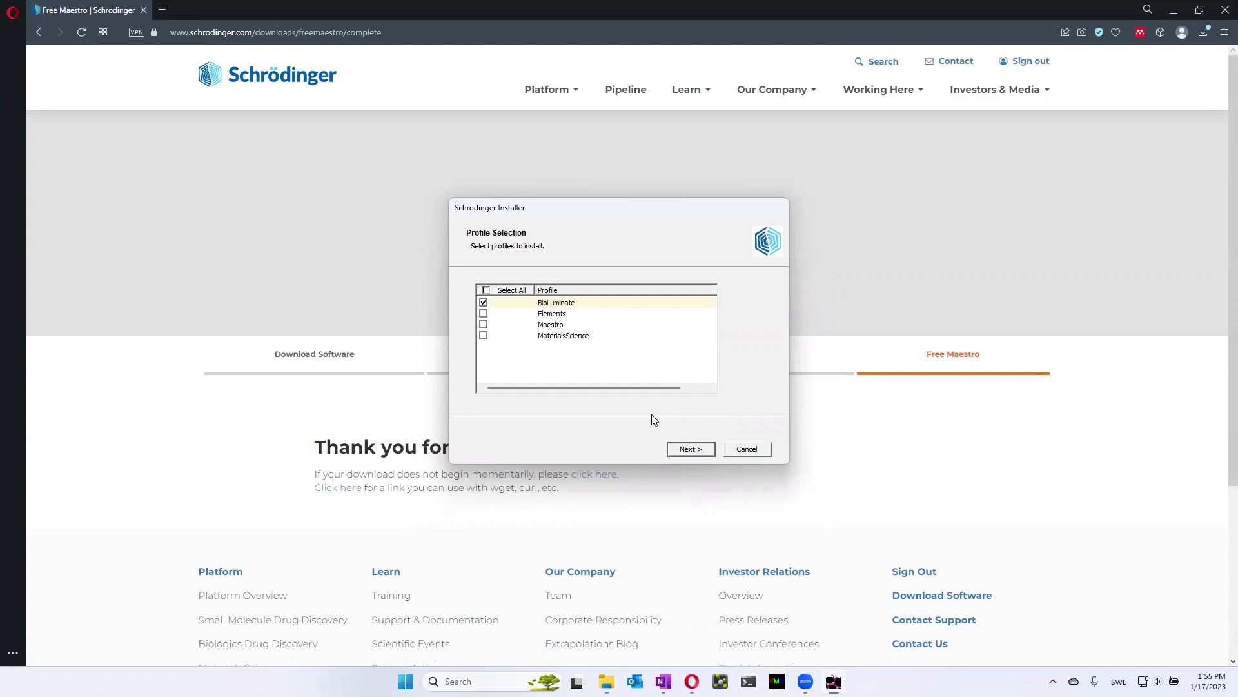
{"action": "left_click", "coordinate": [691, 451]}
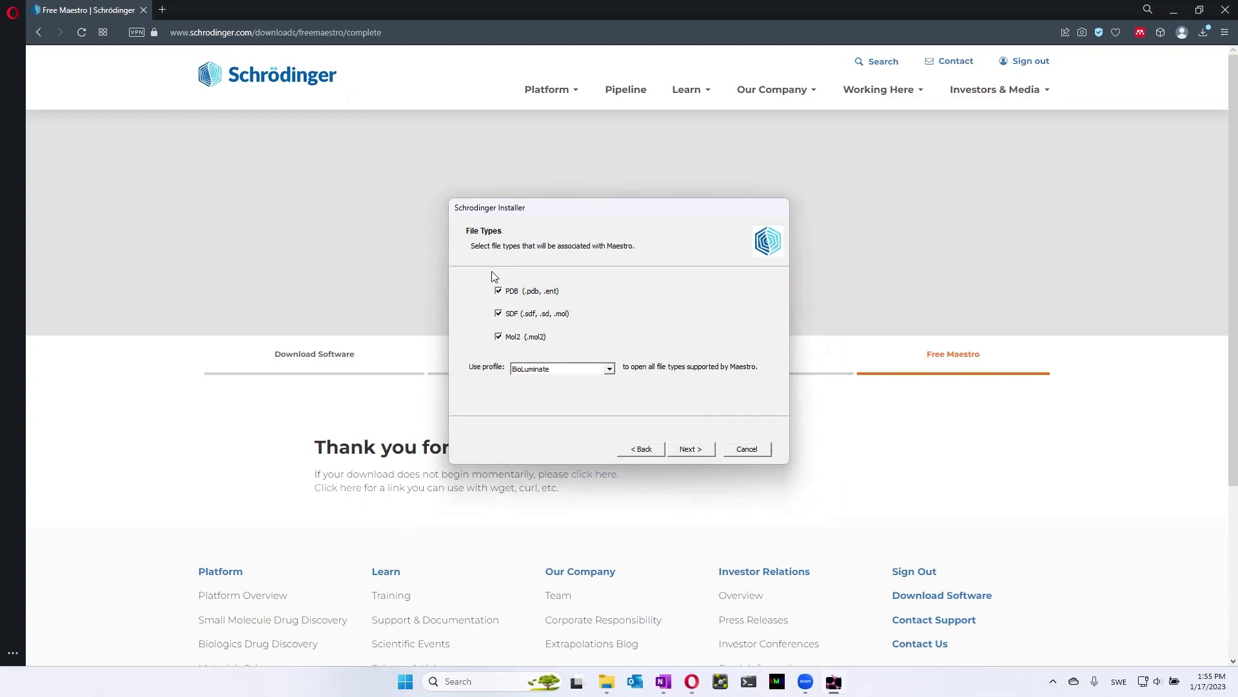
Associate PDB, SDF and Mol2 files with BioLuminate and close the finished installer
{"action": "left_click", "coordinate": [690, 449]}
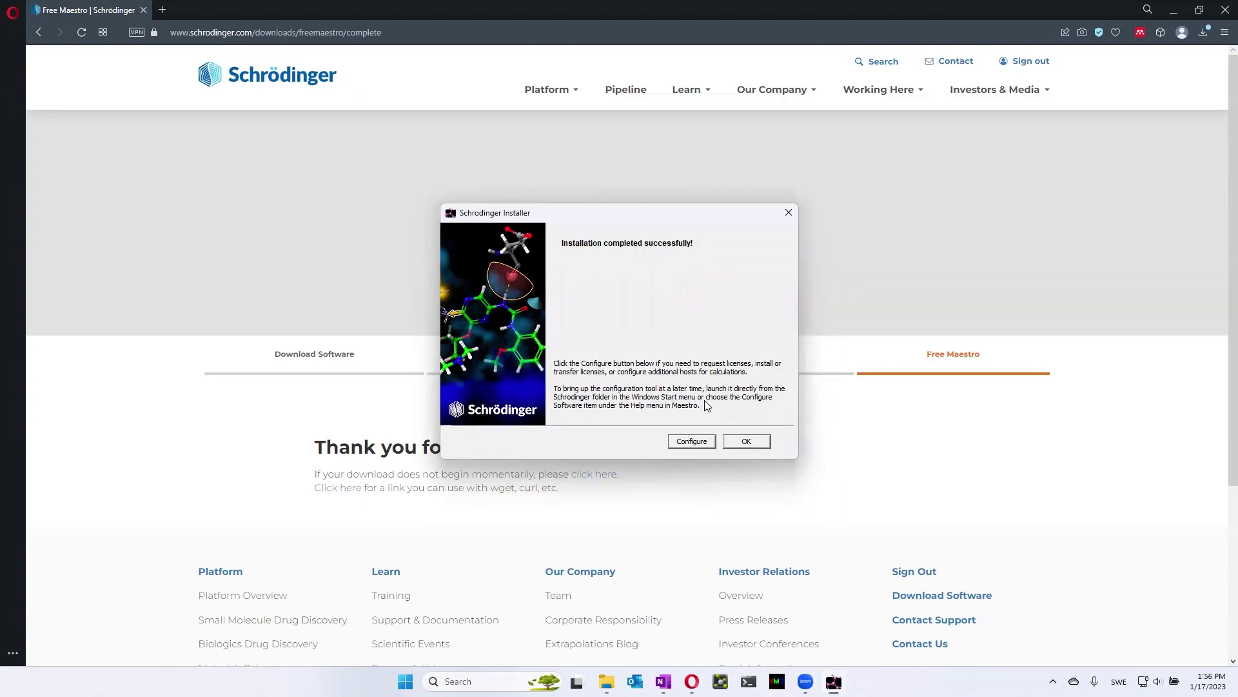
{"action": "left_click", "coordinate": [745, 444]}
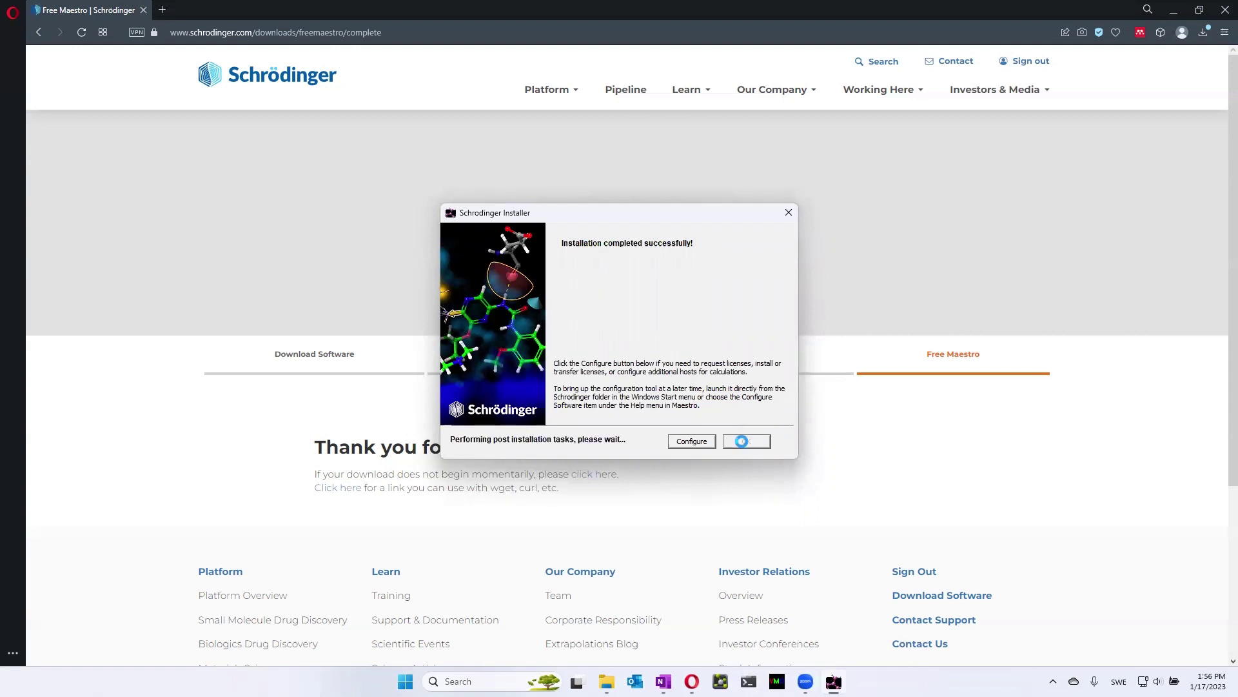
{"action": "key", "text": "super"}
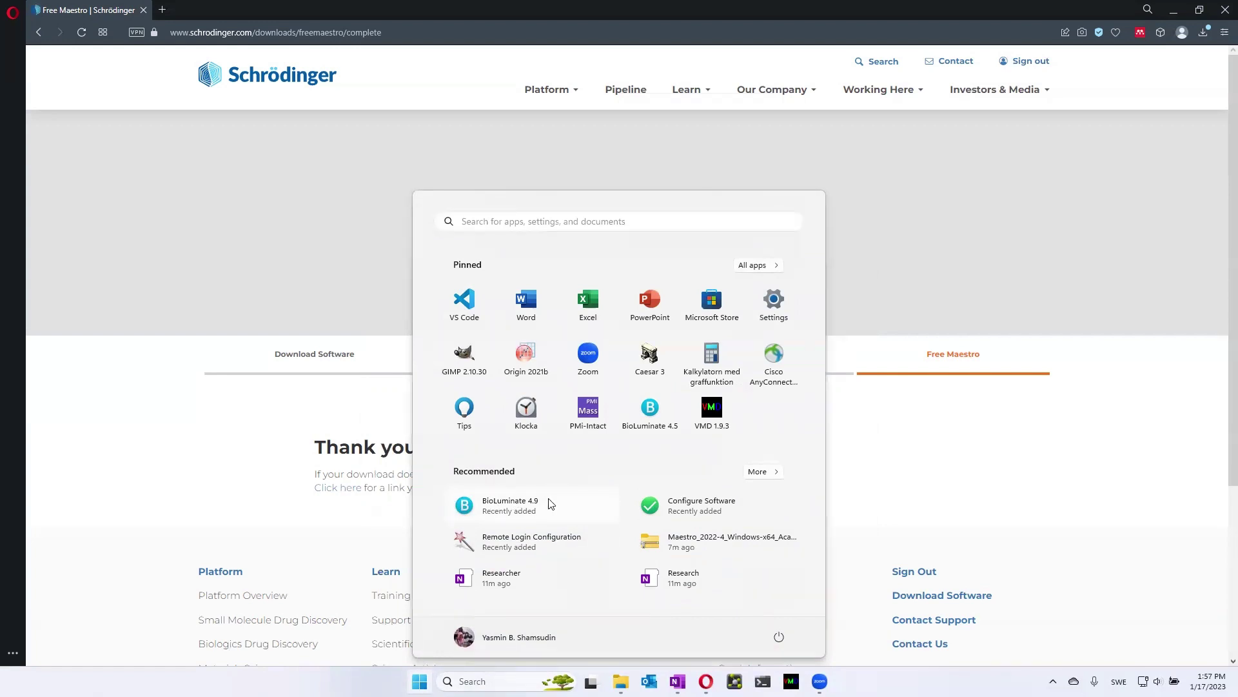
Launch BioLuminate 4.9 from the Start menu's Recommended list
{"action": "left_click", "coordinate": [511, 510]}
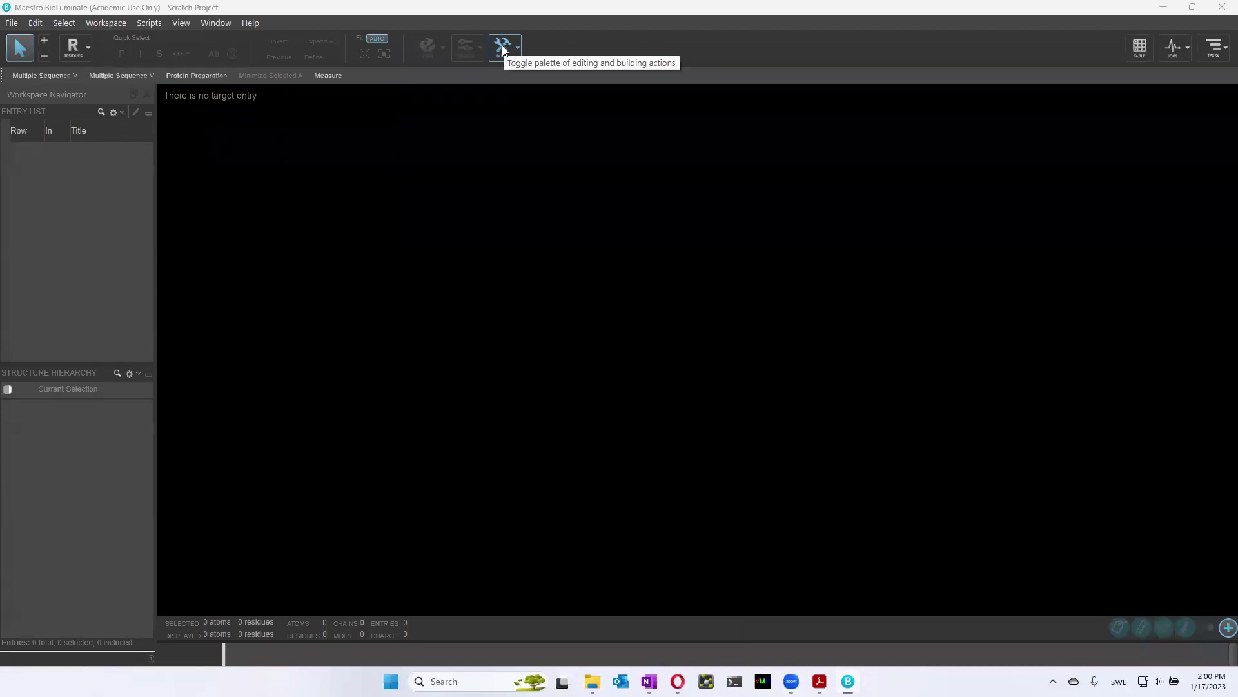
Open the Residues pick-level dropdown and close it without changing the selection
{"action": "left_click", "coordinate": [86, 49]}
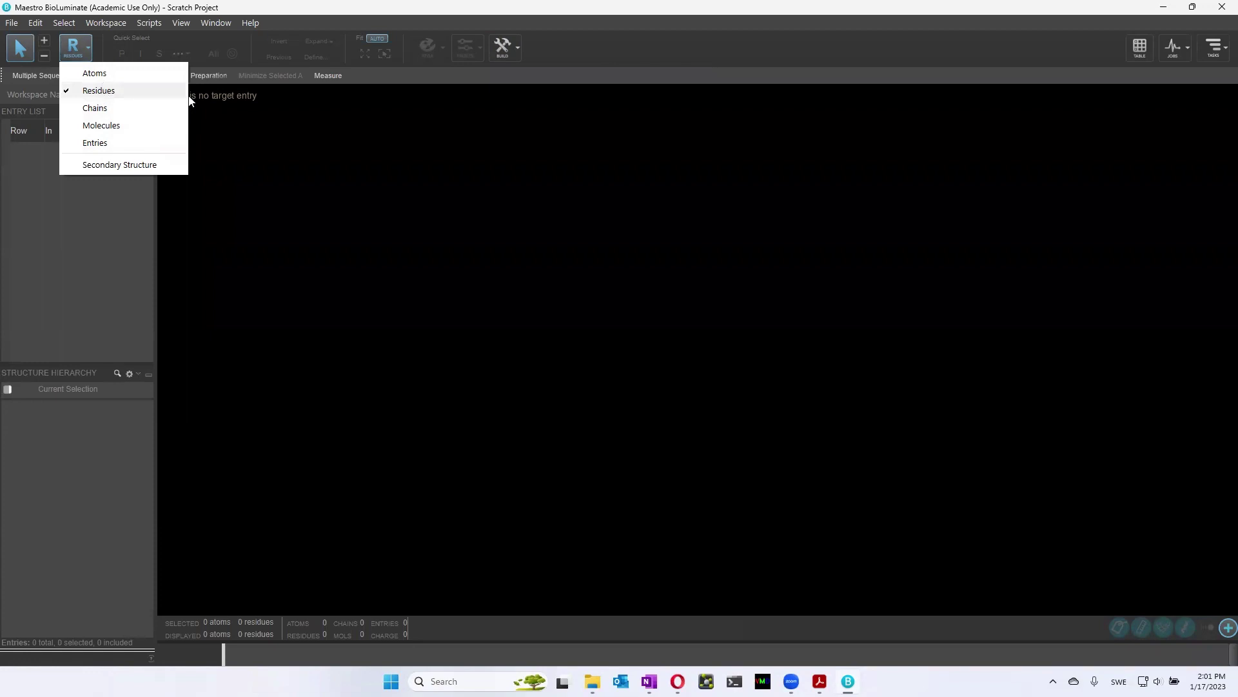
{"action": "left_click", "coordinate": [133, 288]}
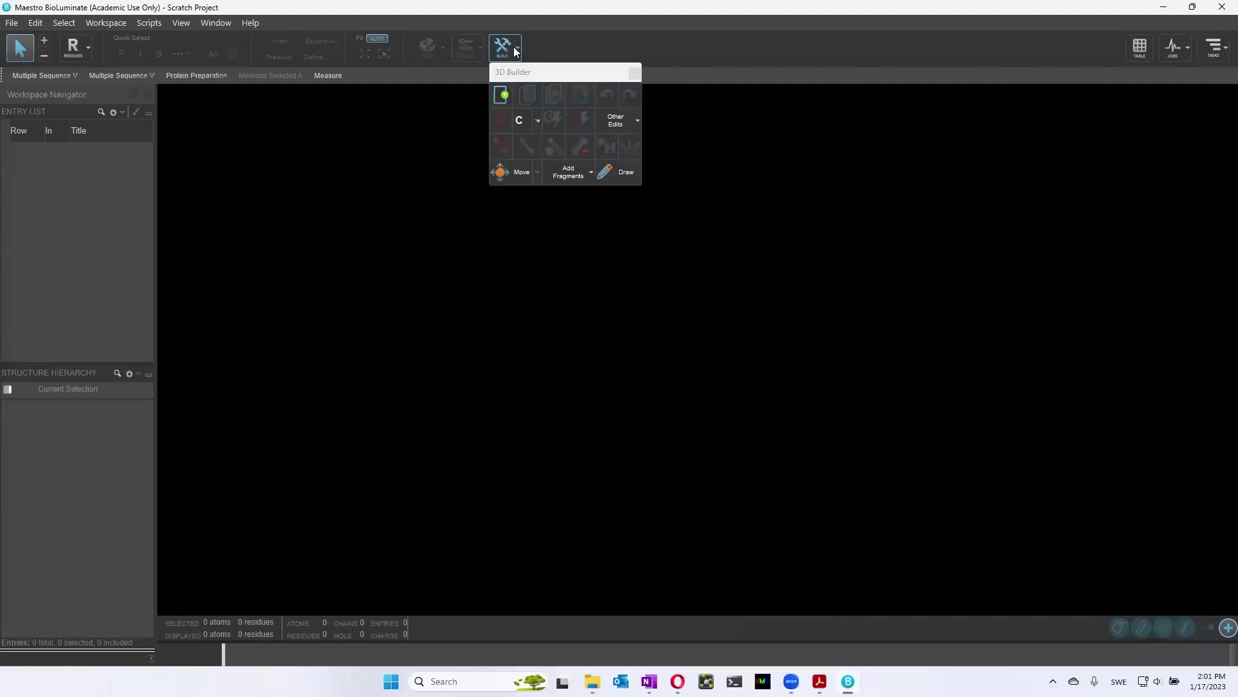
Draw one carbon atom in the 3D Builder, creating methane as the entry Structure1
{"action": "left_click", "coordinate": [611, 173]}
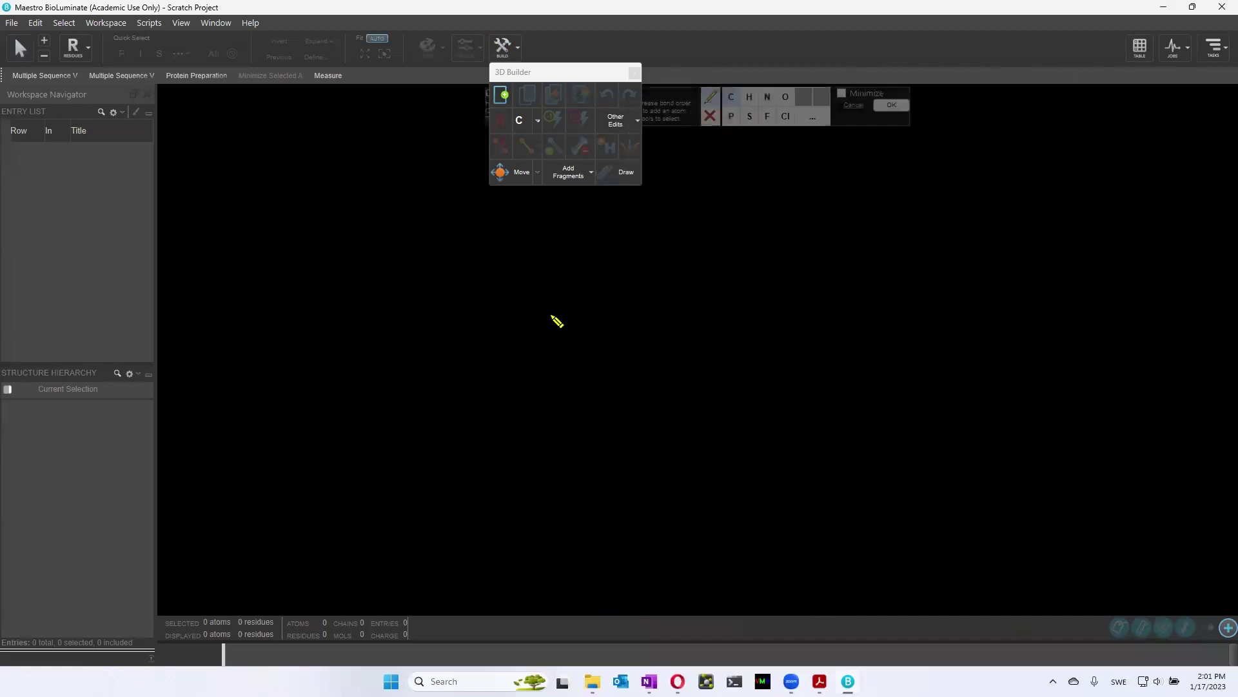
{"action": "left_click", "coordinate": [732, 99]}
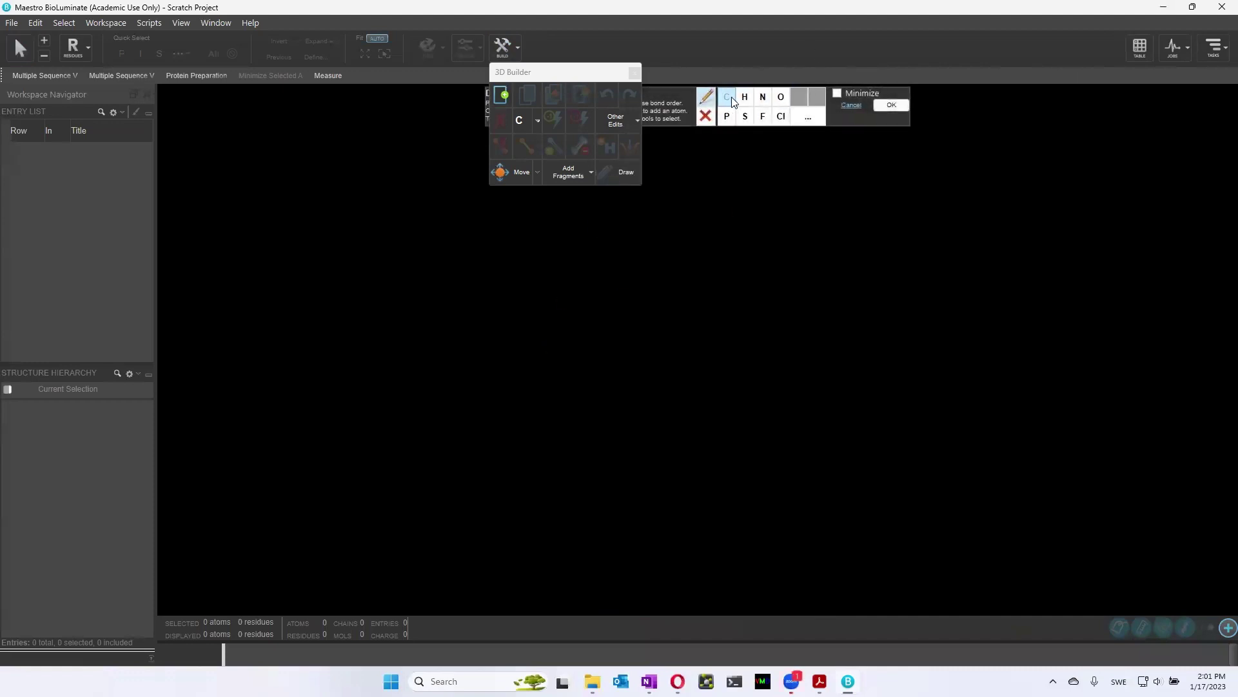
{"action": "left_click", "coordinate": [595, 340]}
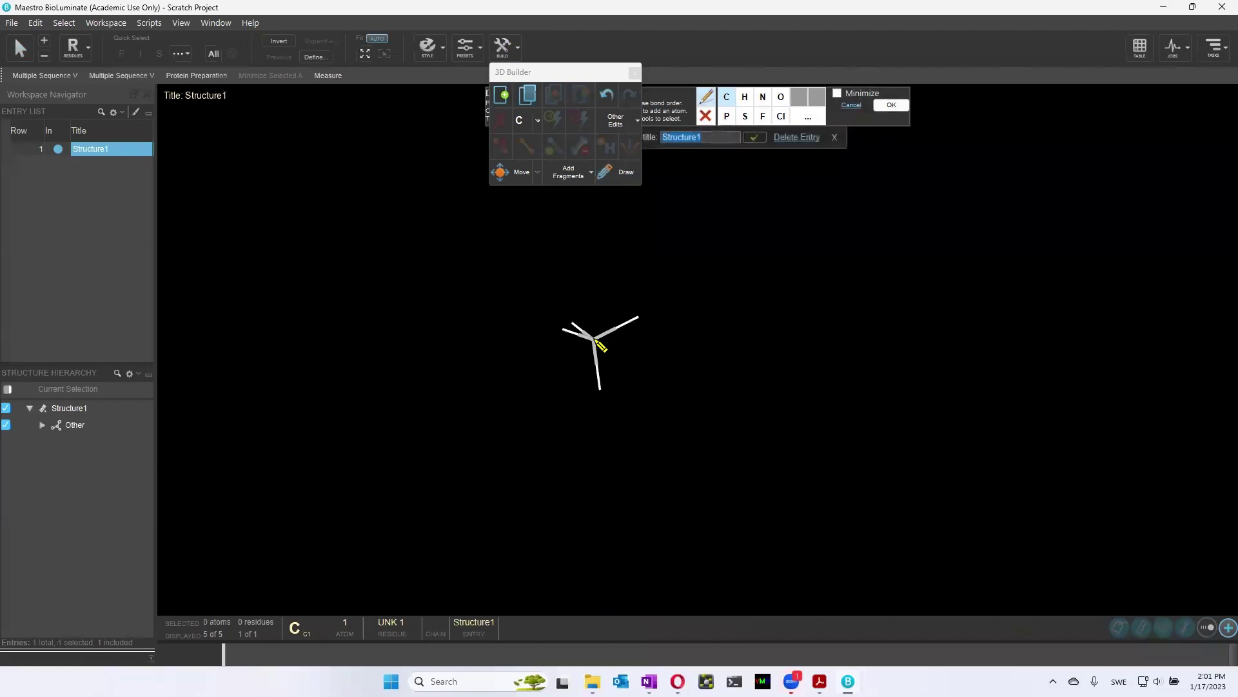
{"action": "left_click", "coordinate": [891, 106]}
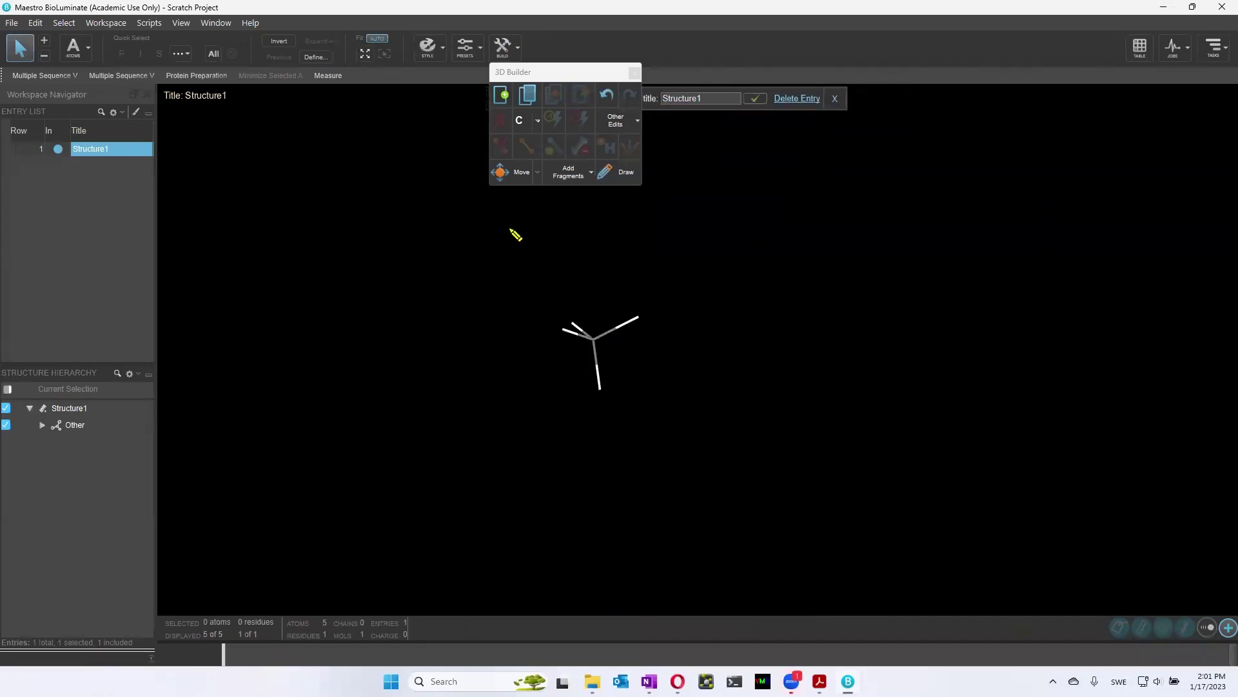
{"action": "left_click", "coordinate": [836, 101]}
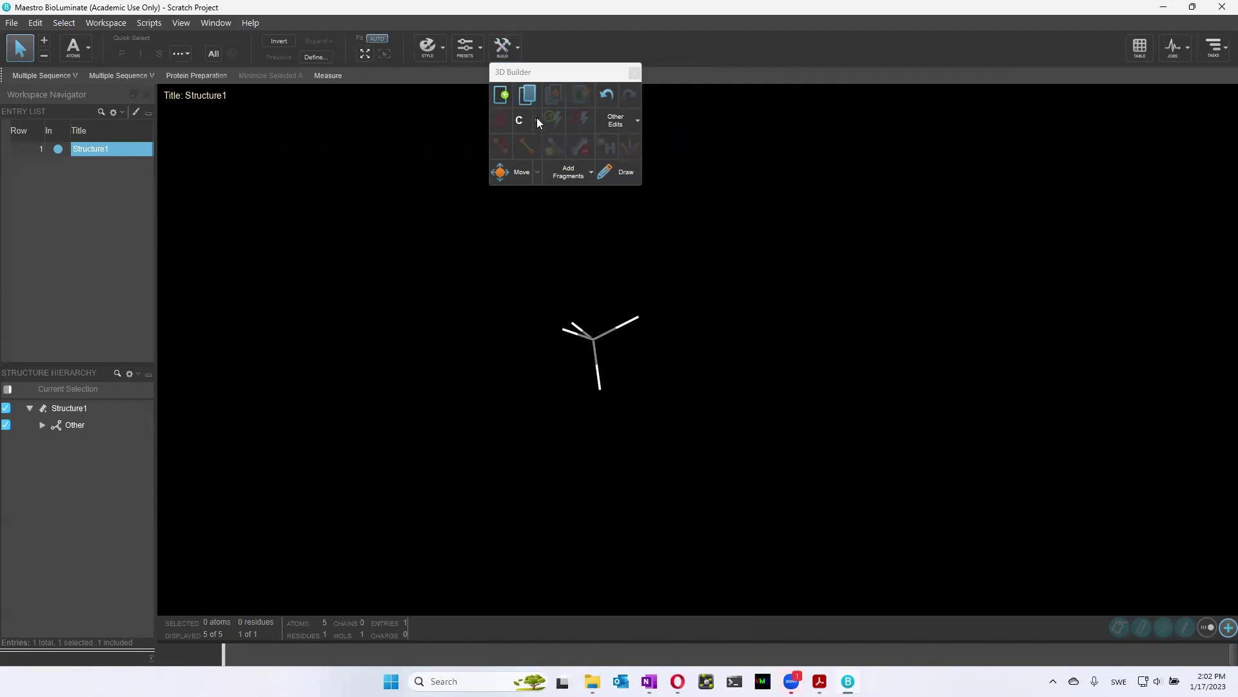
Draw with chlorine to turn one methane hydrogen into Cl, making chloromethane
{"action": "left_click", "coordinate": [623, 175]}
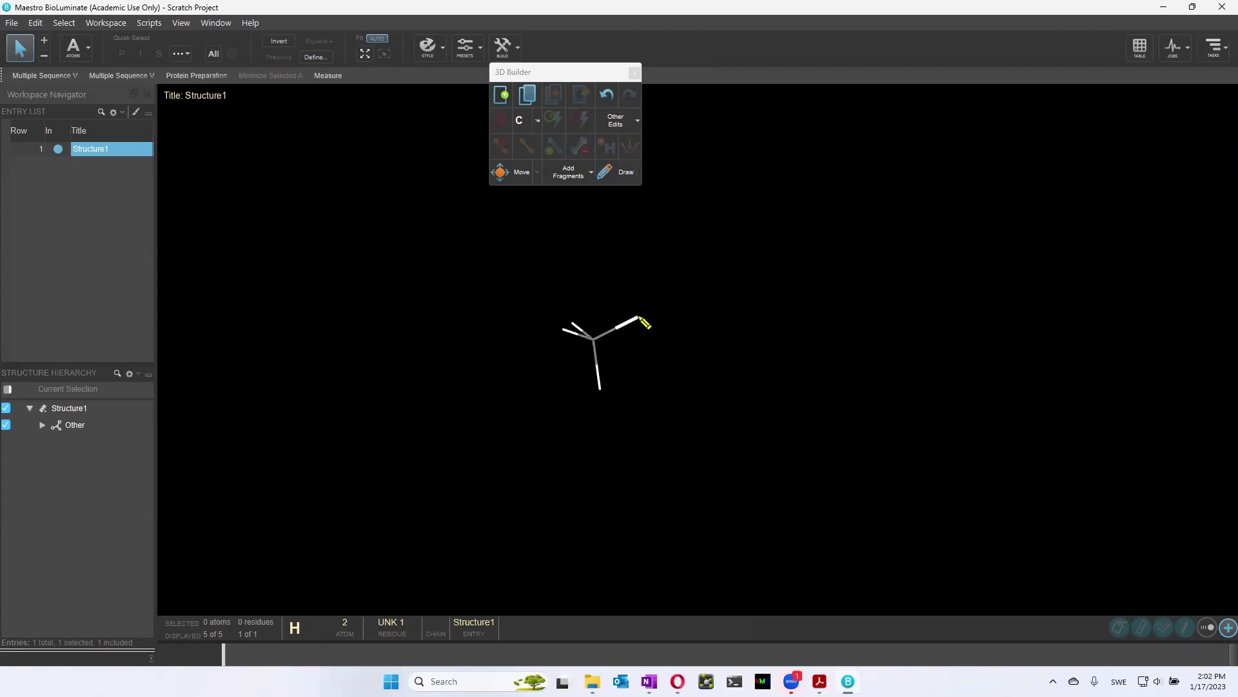
{"action": "left_click", "coordinate": [631, 175]}
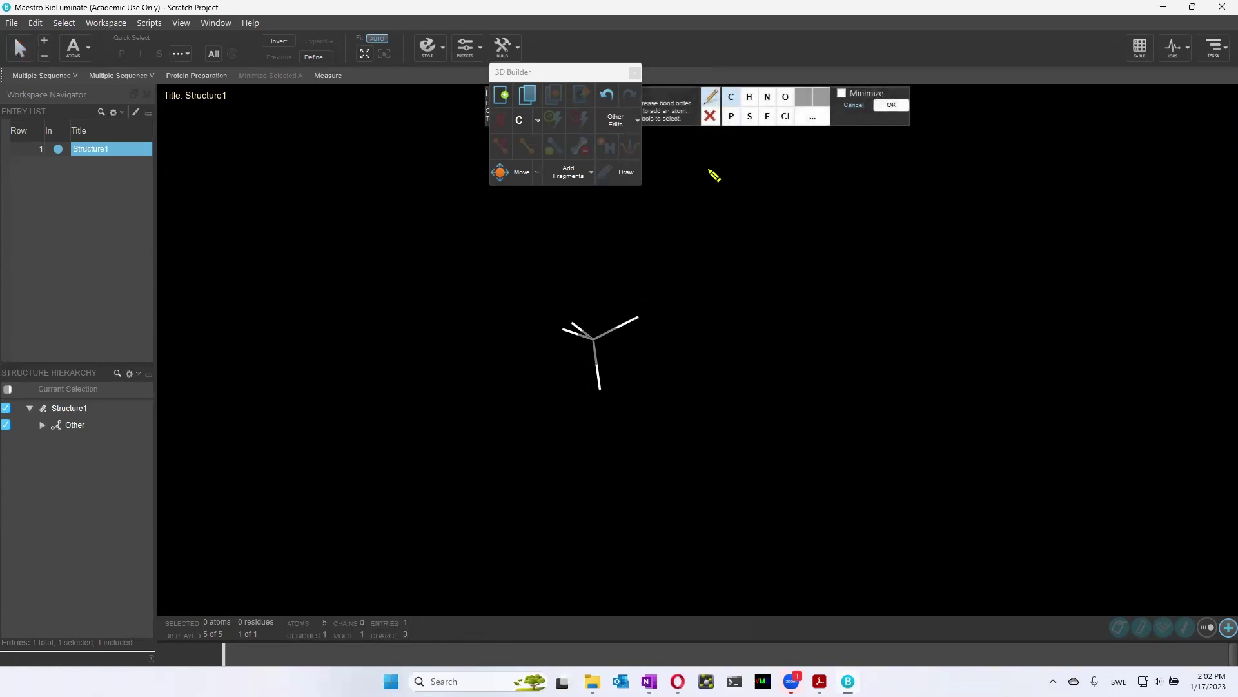
{"action": "left_click", "coordinate": [768, 119]}
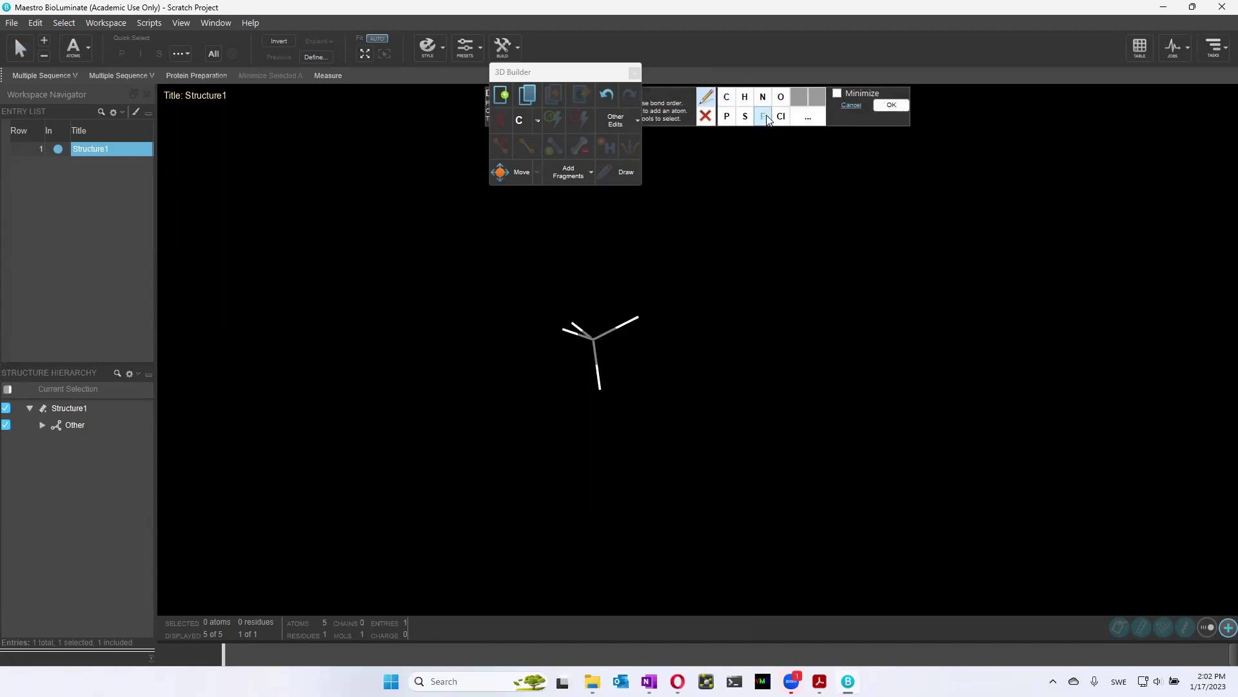
{"action": "left_click", "coordinate": [783, 118]}
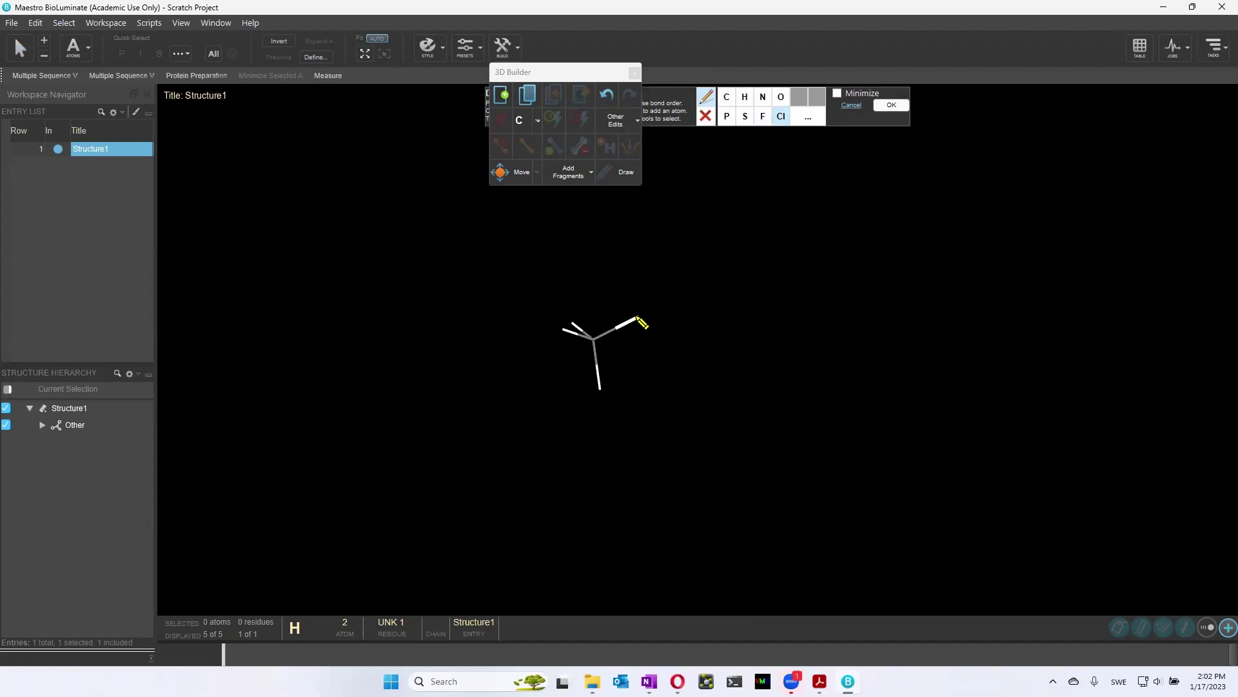
{"action": "left_click", "coordinate": [639, 319]}
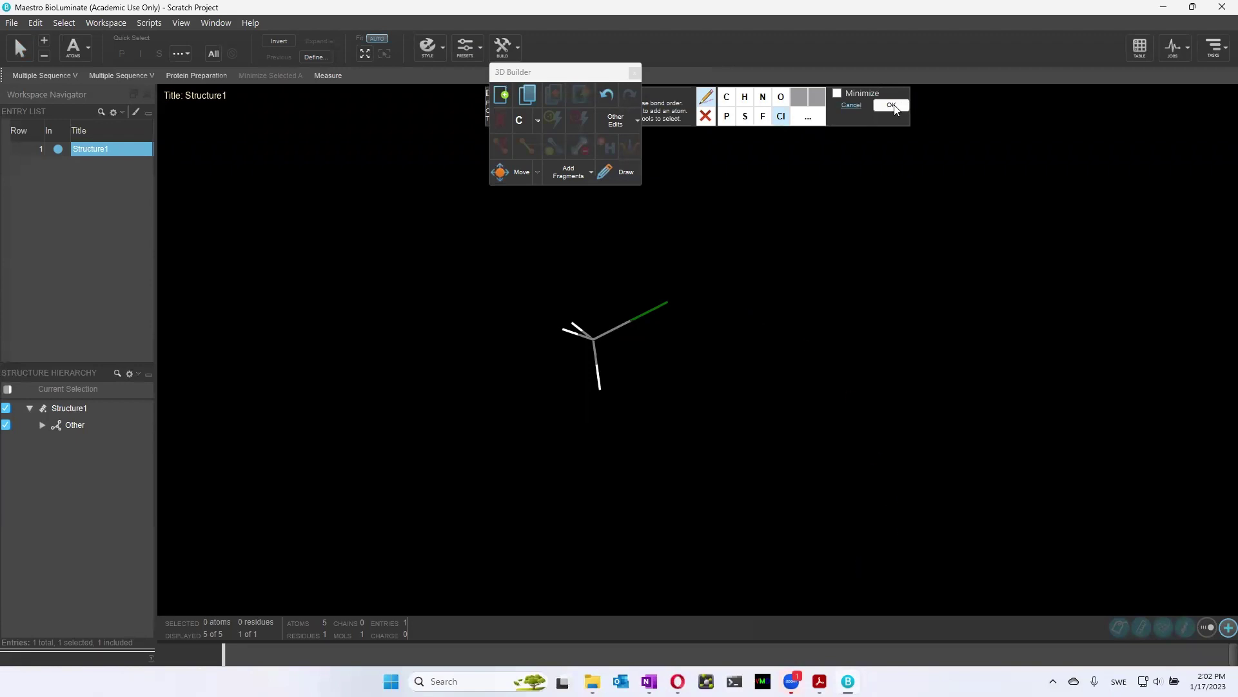
{"action": "left_click", "coordinate": [891, 105]}
Close the building palette and set the pick level to single atoms
{"action": "left_click", "coordinate": [510, 51]}
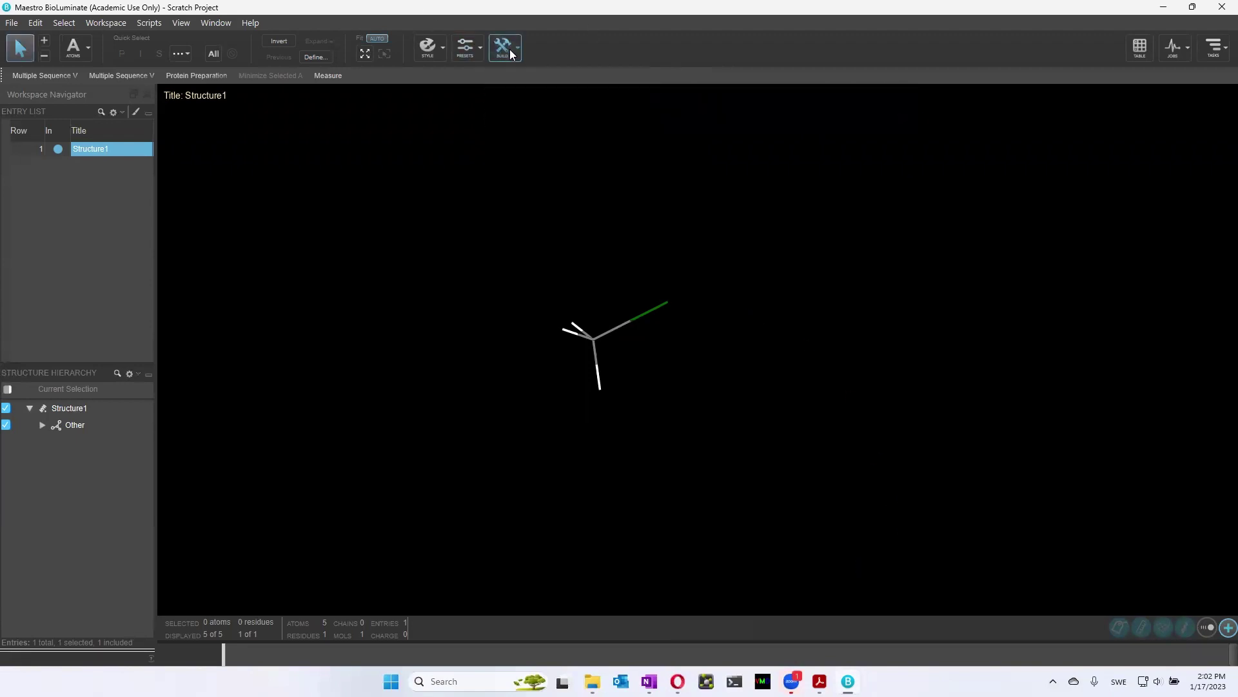
{"action": "left_click", "coordinate": [88, 48]}
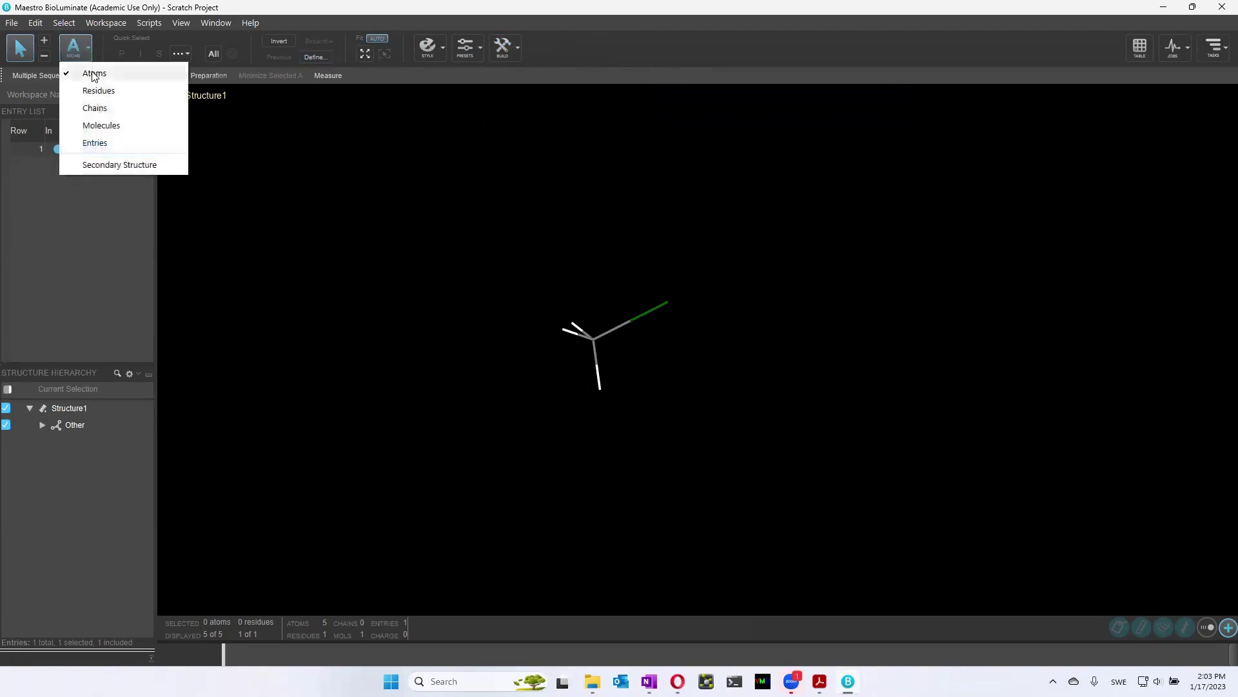
{"action": "left_click", "coordinate": [92, 71]}
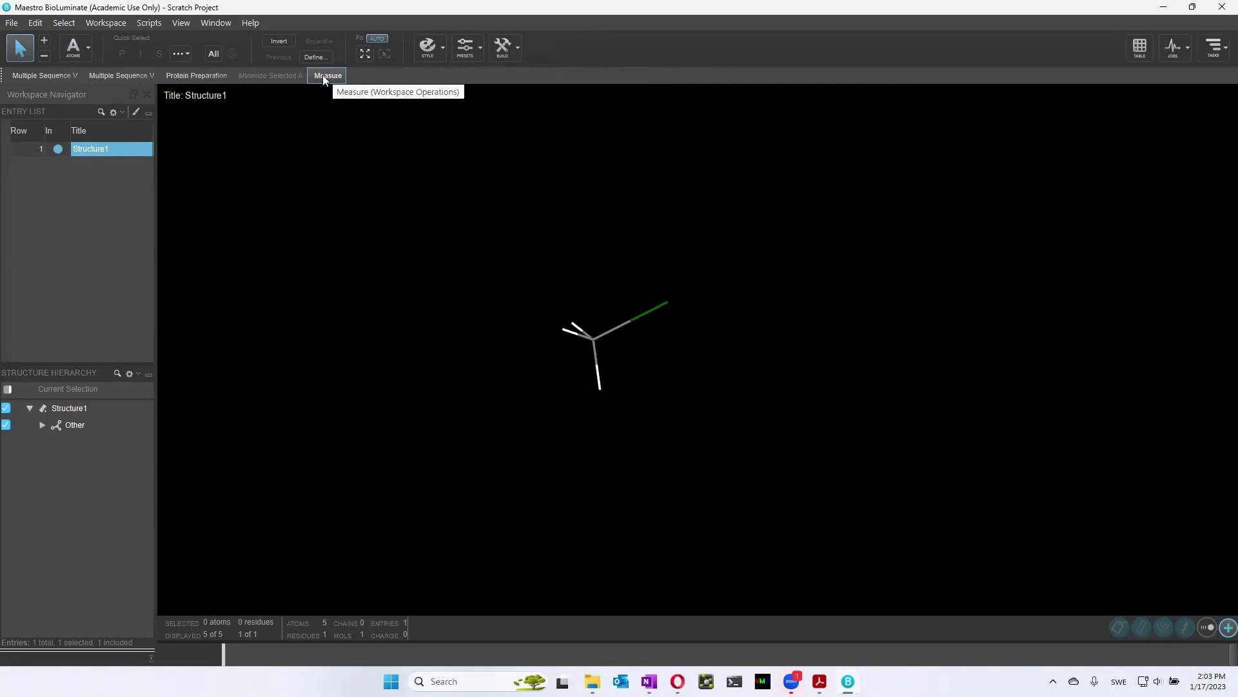
Search the tasks for 'meas' and start Measure Distances
{"action": "left_click", "coordinate": [1215, 56]}
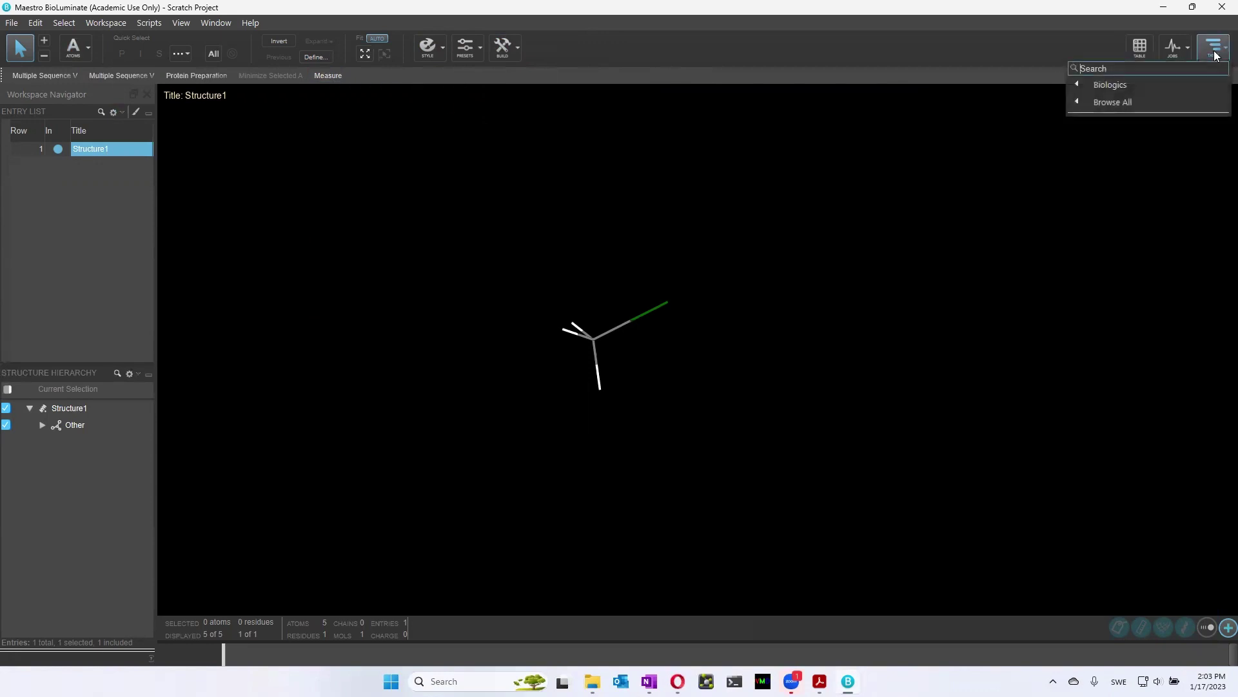
{"action": "left_click", "coordinate": [1111, 85]}
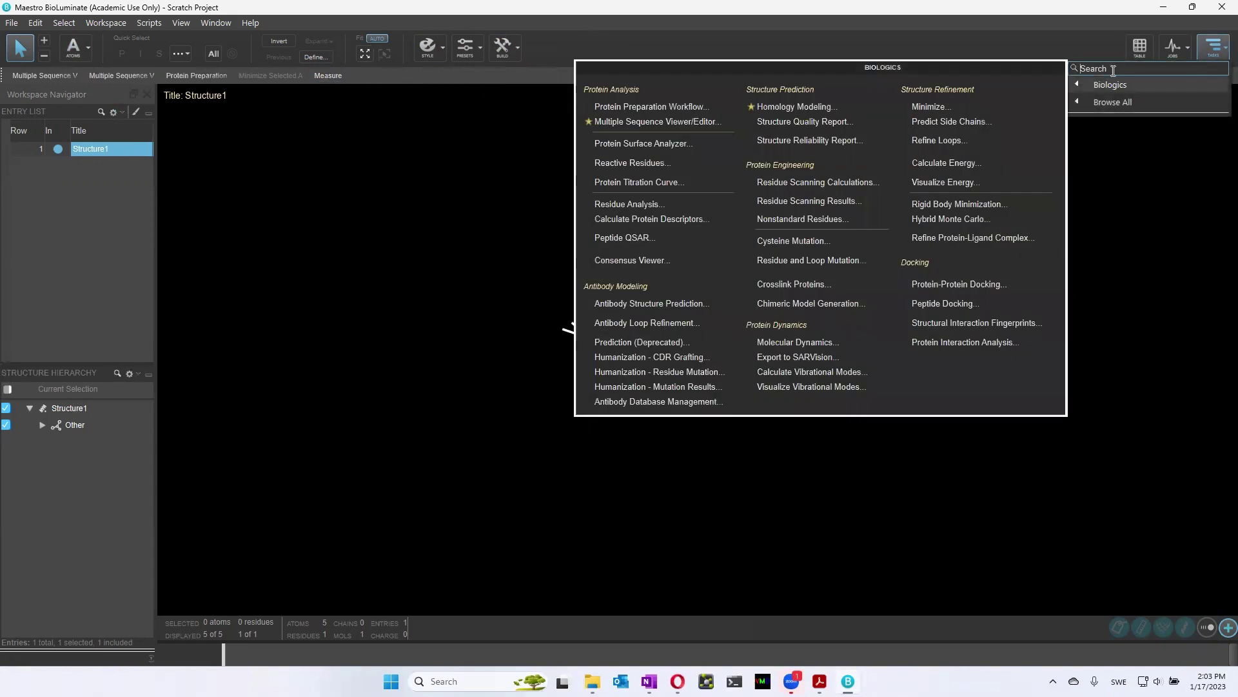
{"action": "left_click", "coordinate": [1113, 69]}
{"action": "type", "text": "measu"}
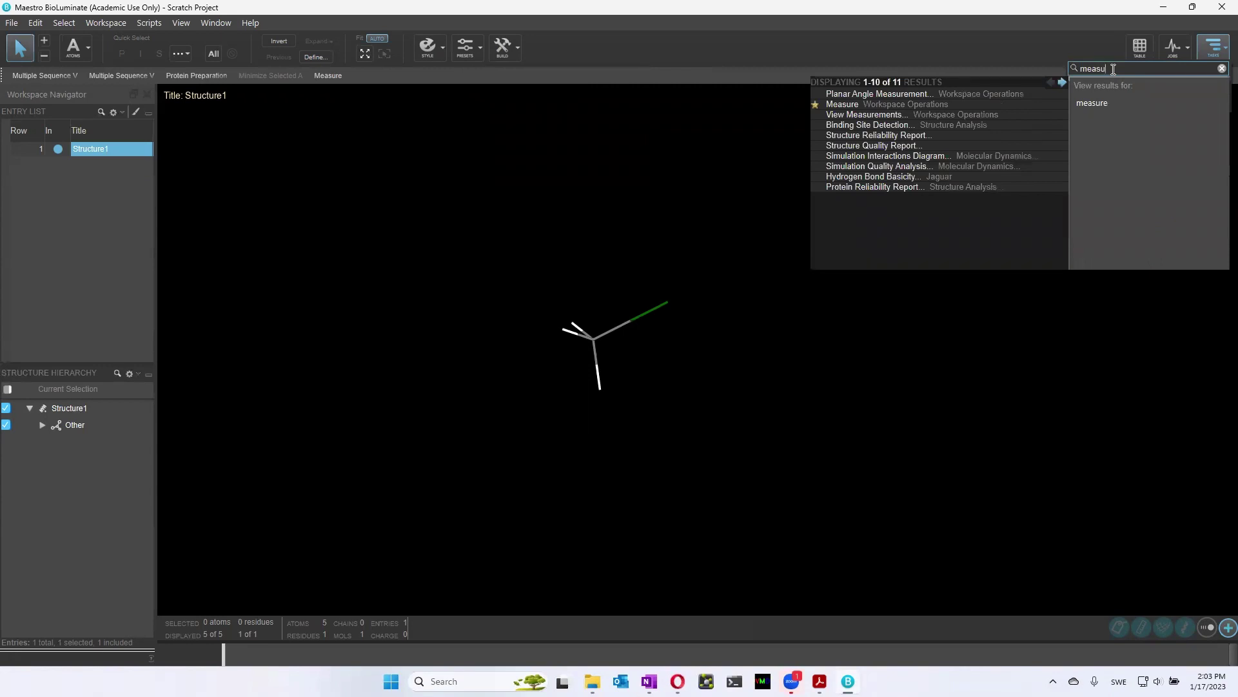
{"action": "left_click", "coordinate": [882, 105]}
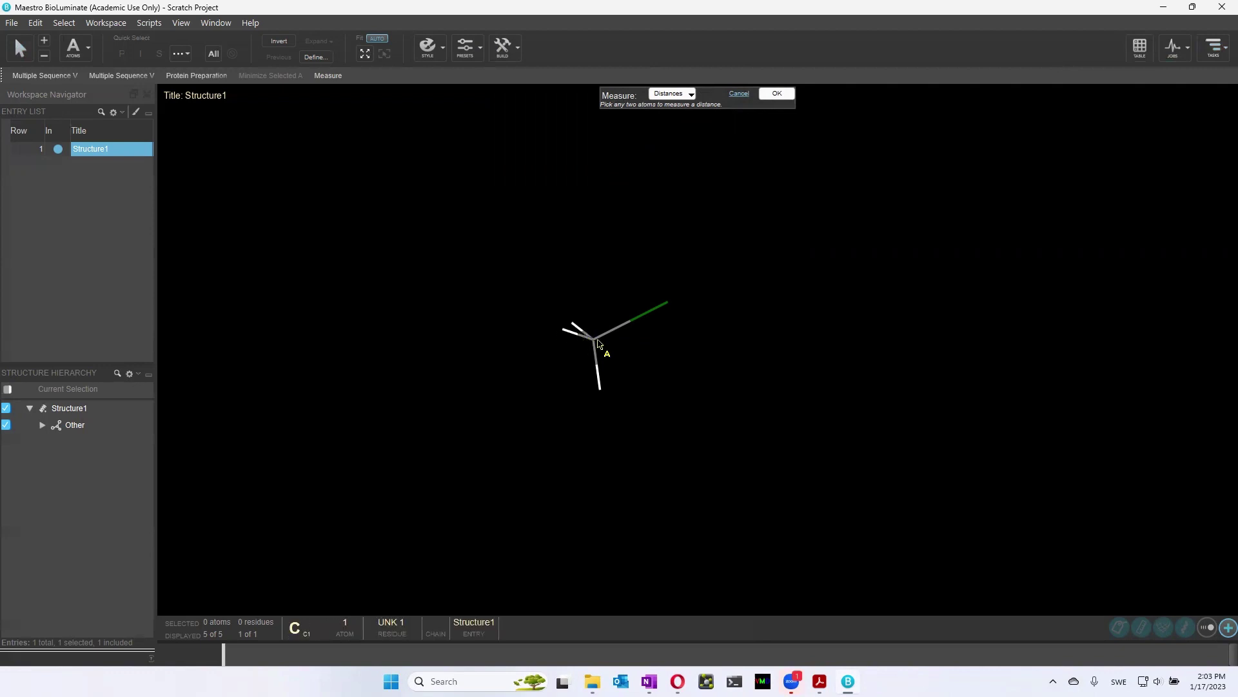
Measure carbon to chlorine (1.80 Å) and carbon to a hydrogen (1.09 Å)
{"action": "left_click", "coordinate": [594, 342]}
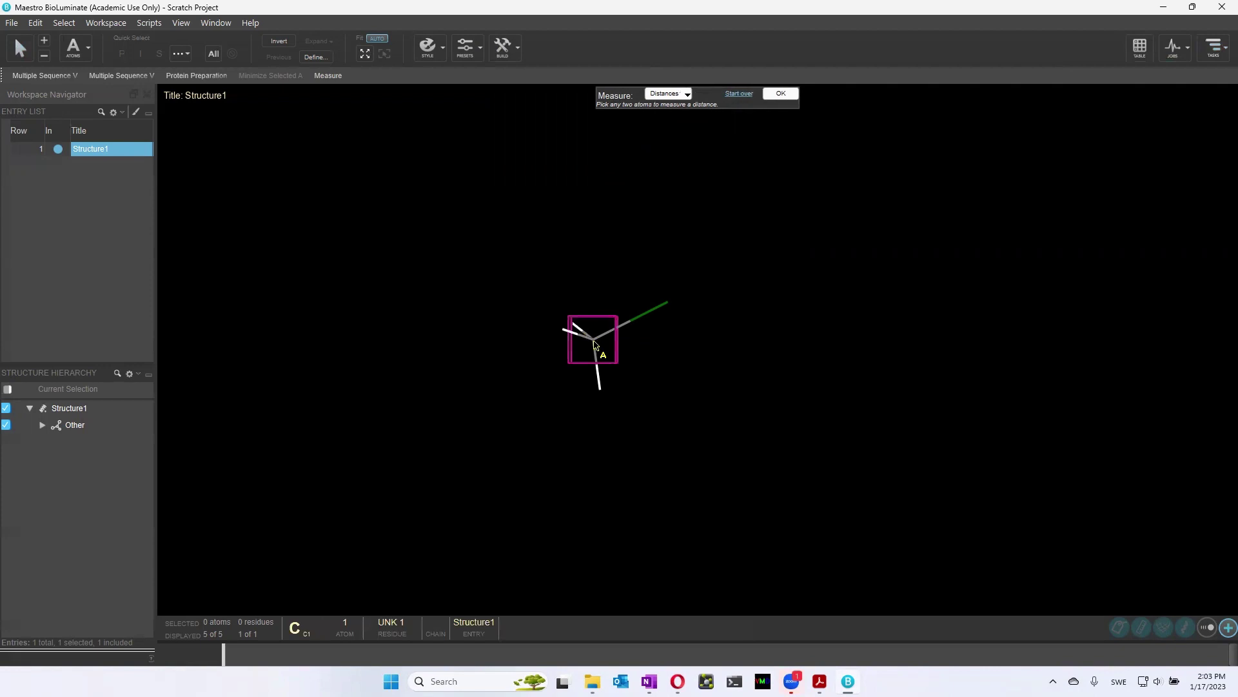
{"action": "left_click", "coordinate": [667, 306]}
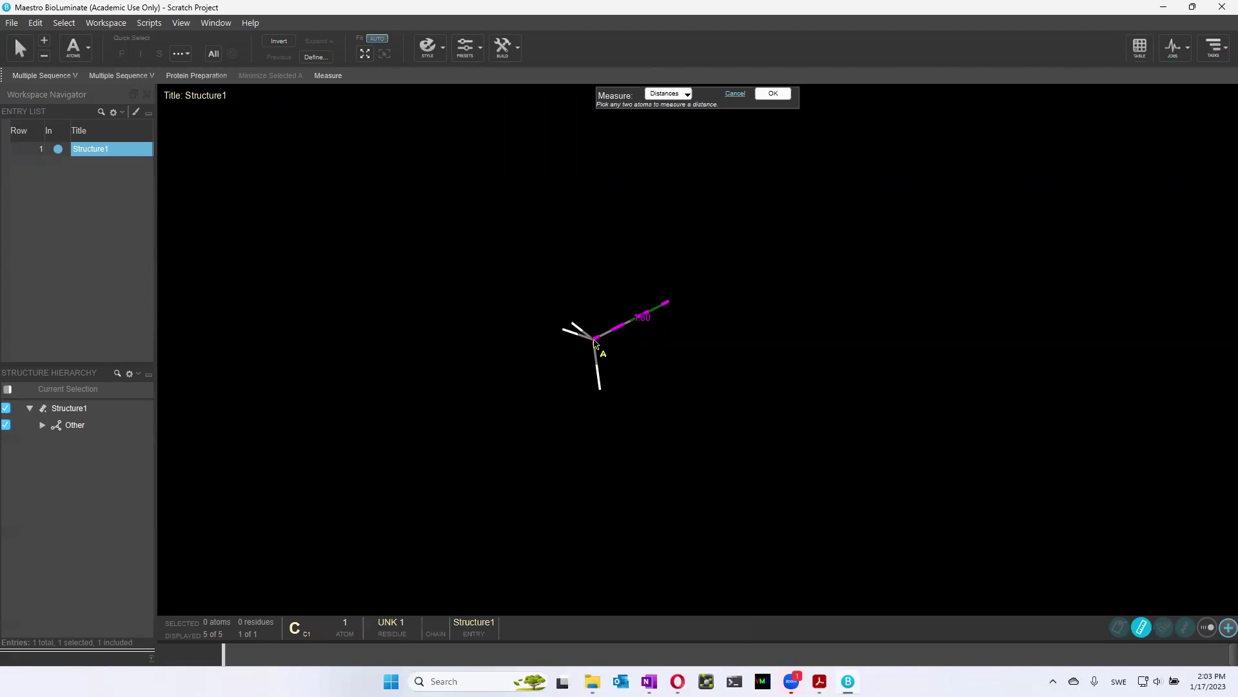
{"action": "left_click", "coordinate": [595, 343]}
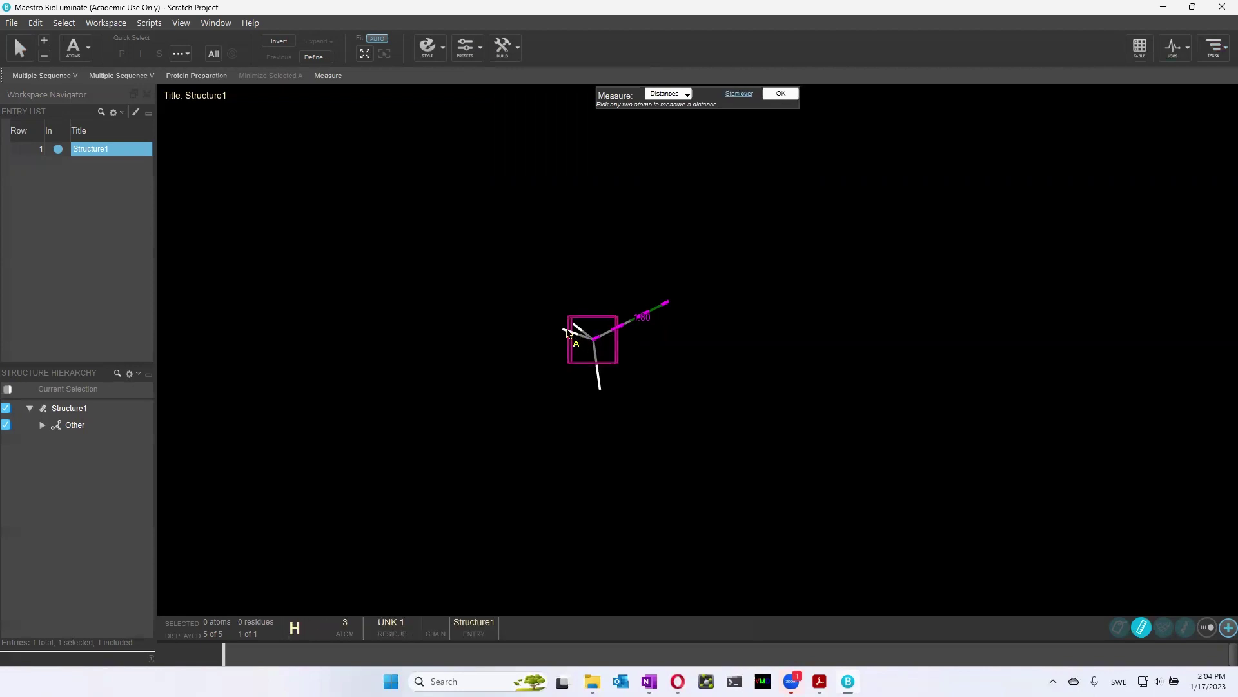
{"action": "left_click", "coordinate": [563, 331]}
{"action": "middle_click_drag", "start_coordinate": [659, 422], "coordinate": [634, 353]}
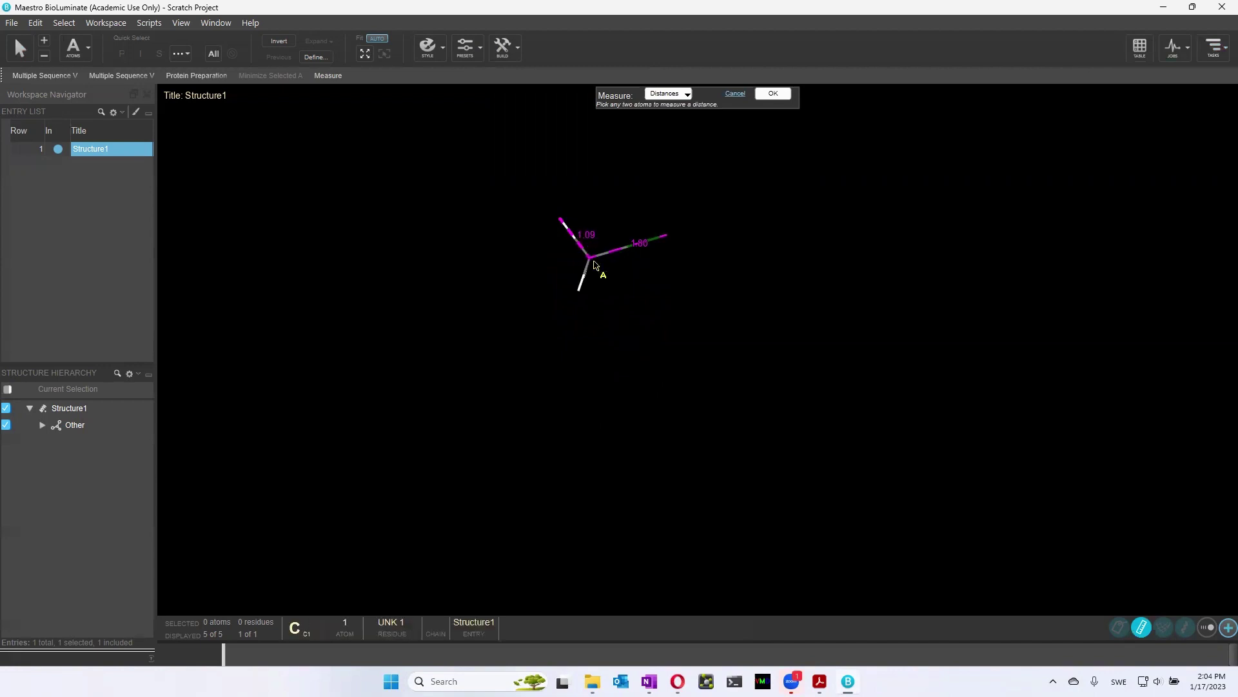
{"action": "middle_click_drag", "start_coordinate": [658, 312], "coordinate": [670, 315]}
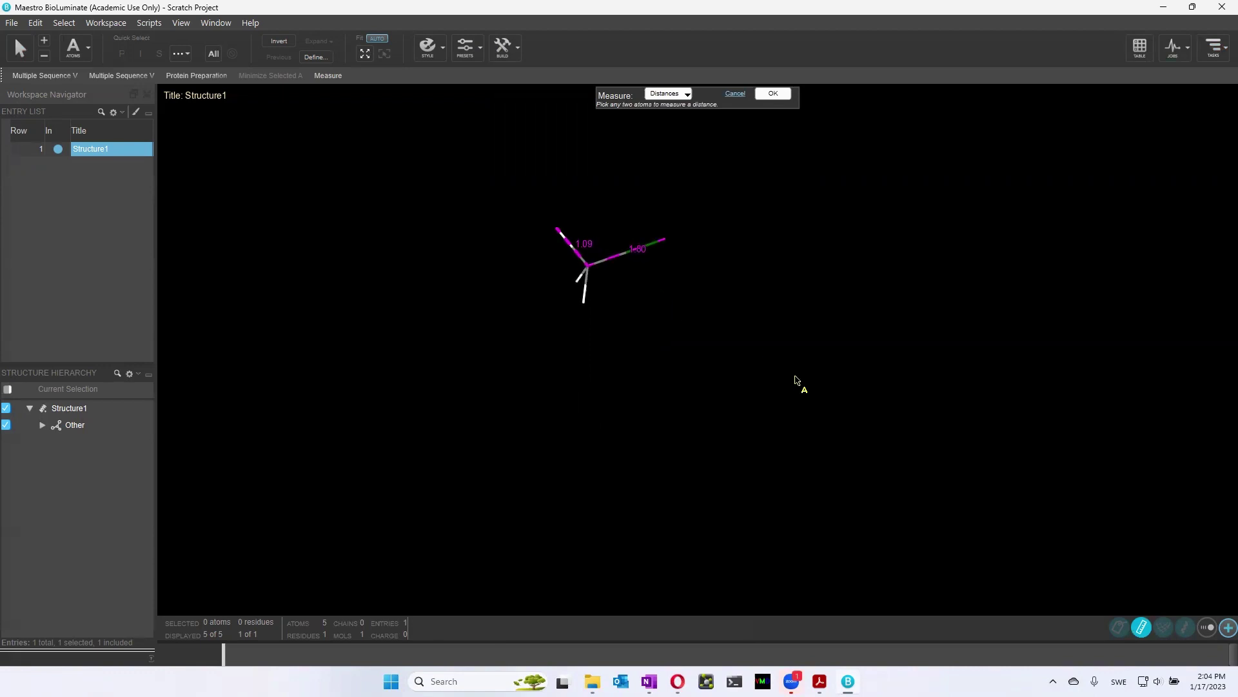
Switch measurement to Angles and measure an H–C–H angle of 109.4°
{"action": "left_click", "coordinate": [688, 94]}
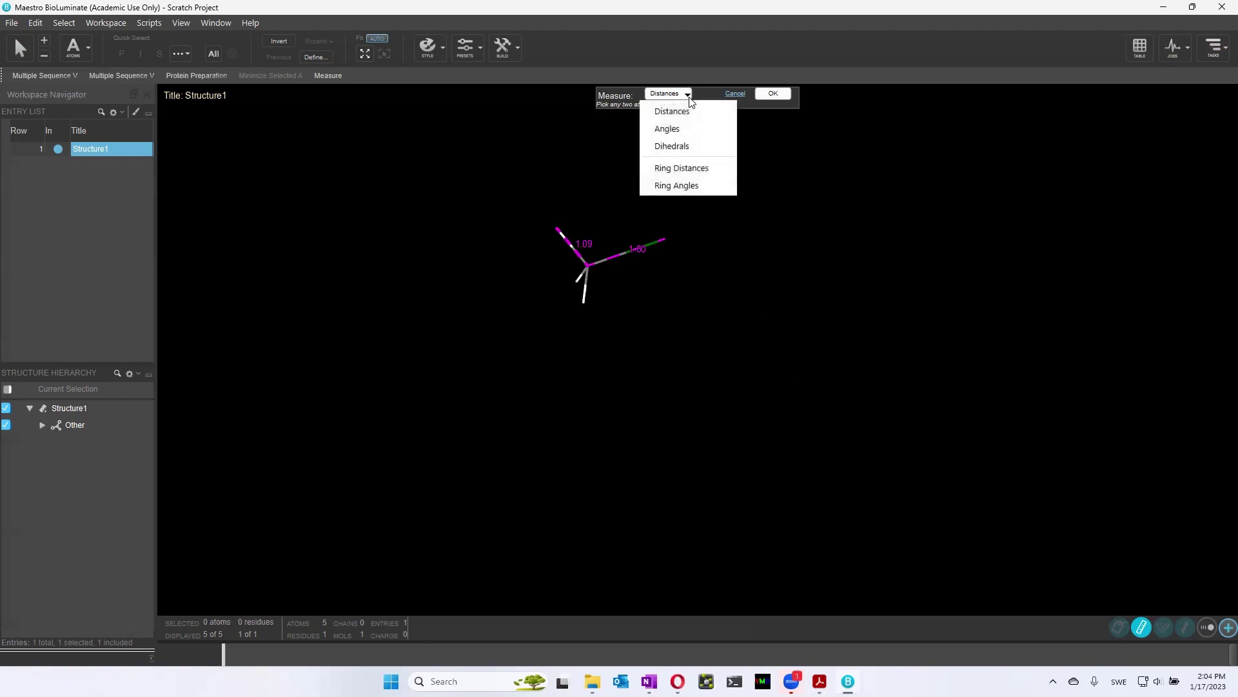
{"action": "left_click", "coordinate": [684, 132]}
{"action": "middle_click_drag", "start_coordinate": [671, 301], "coordinate": [663, 274]}
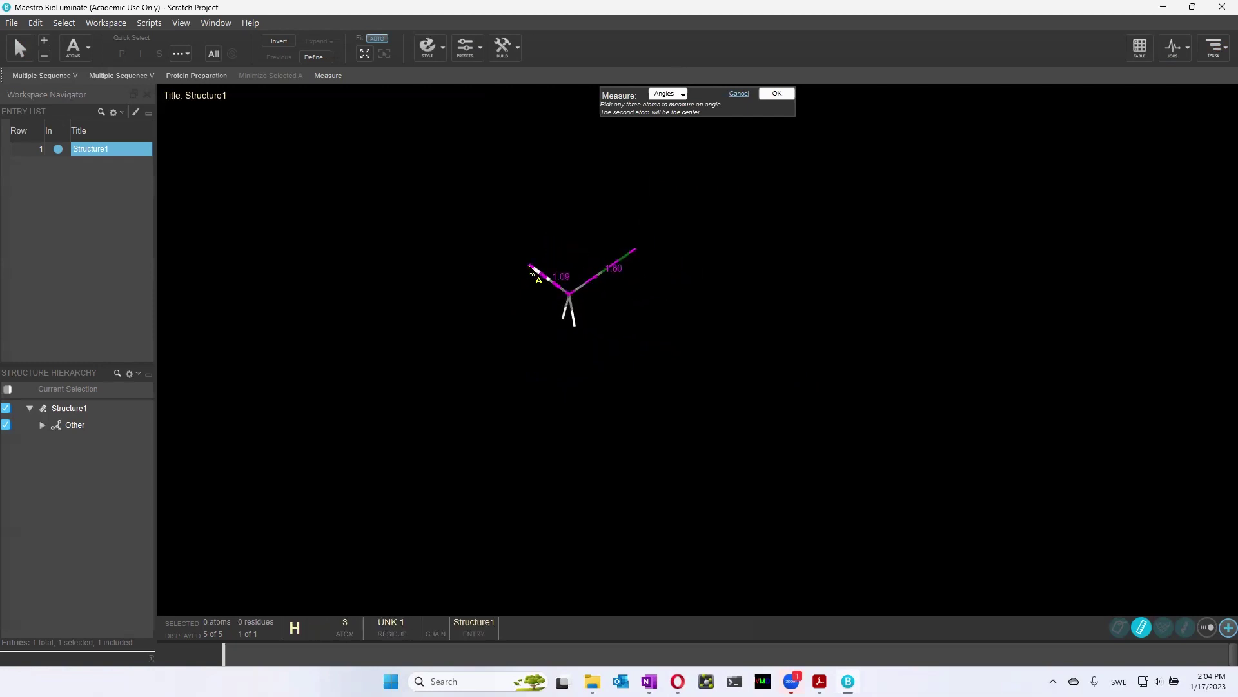
{"action": "left_click", "coordinate": [530, 270]}
{"action": "left_click", "coordinate": [571, 295]}
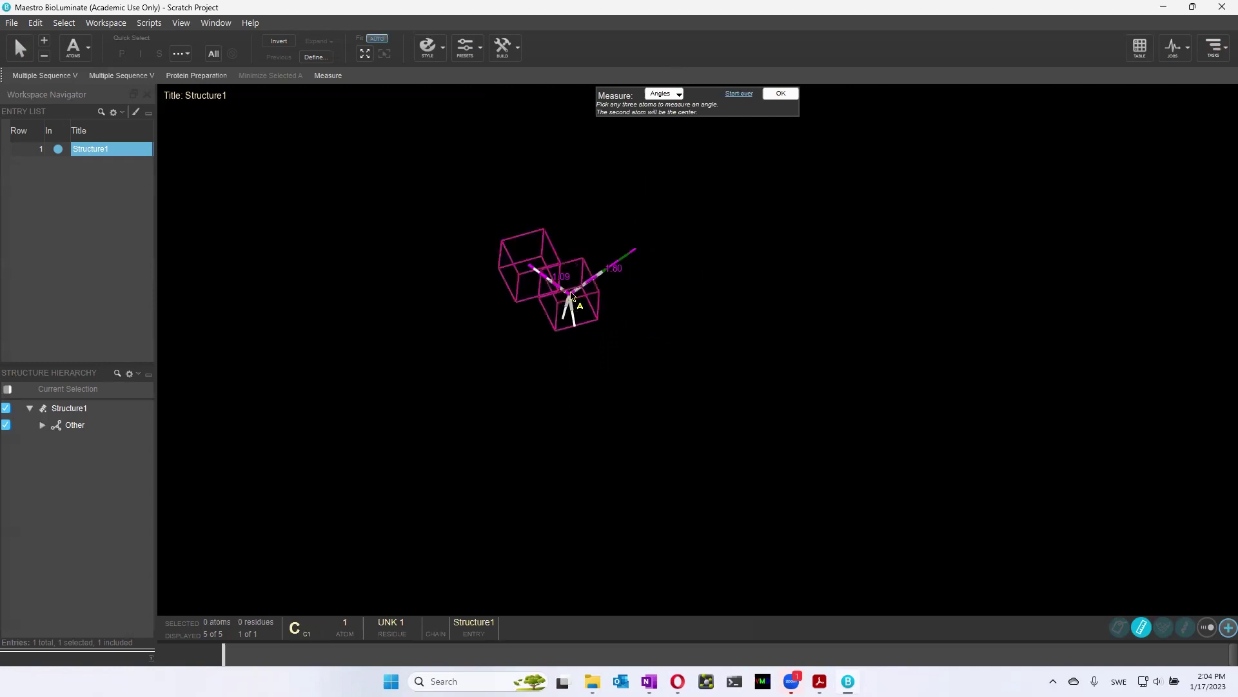
{"action": "left_click", "coordinate": [576, 329]}
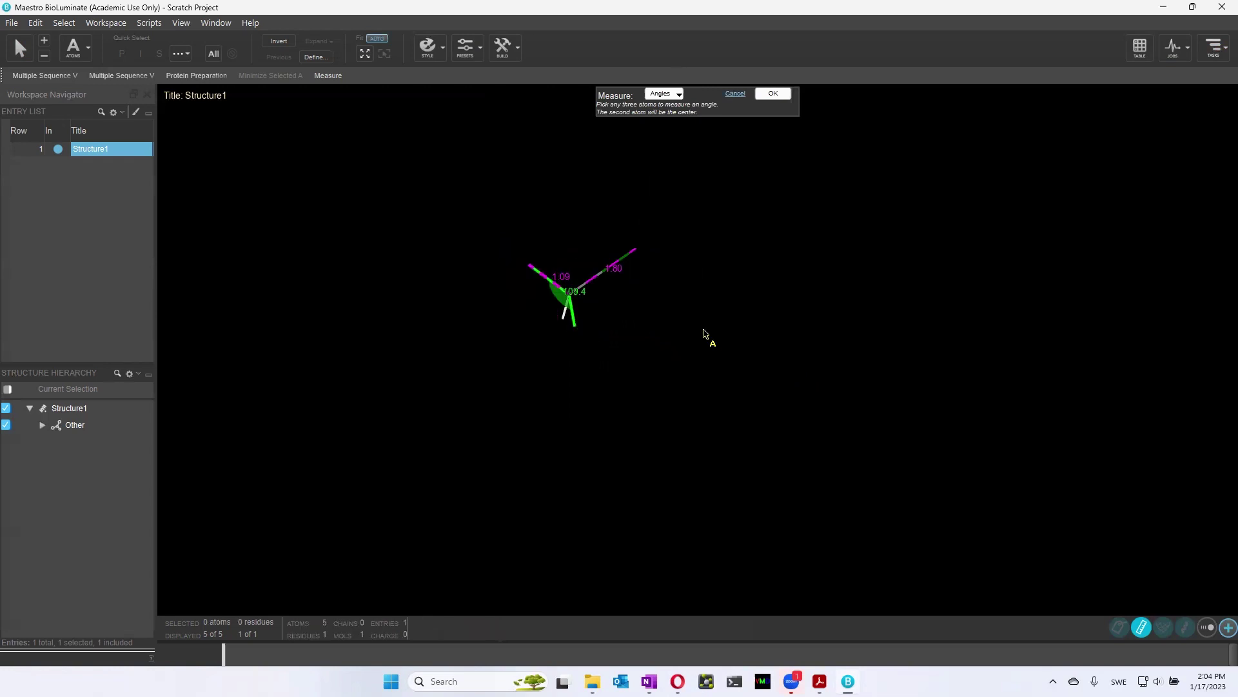
{"action": "middle_click_drag", "start_coordinate": [699, 340], "coordinate": [744, 359]}
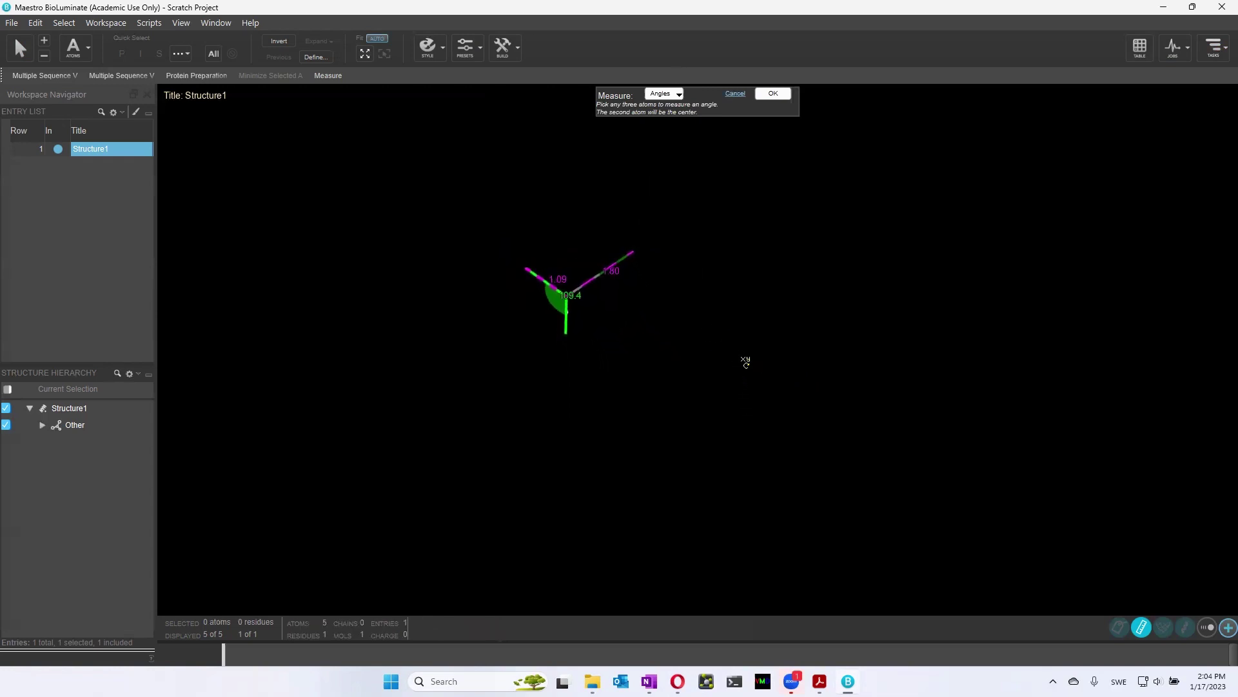
Measure the H–C–Cl angle of 109.5° and rotate to inspect the labels
{"action": "left_click", "coordinate": [527, 272]}
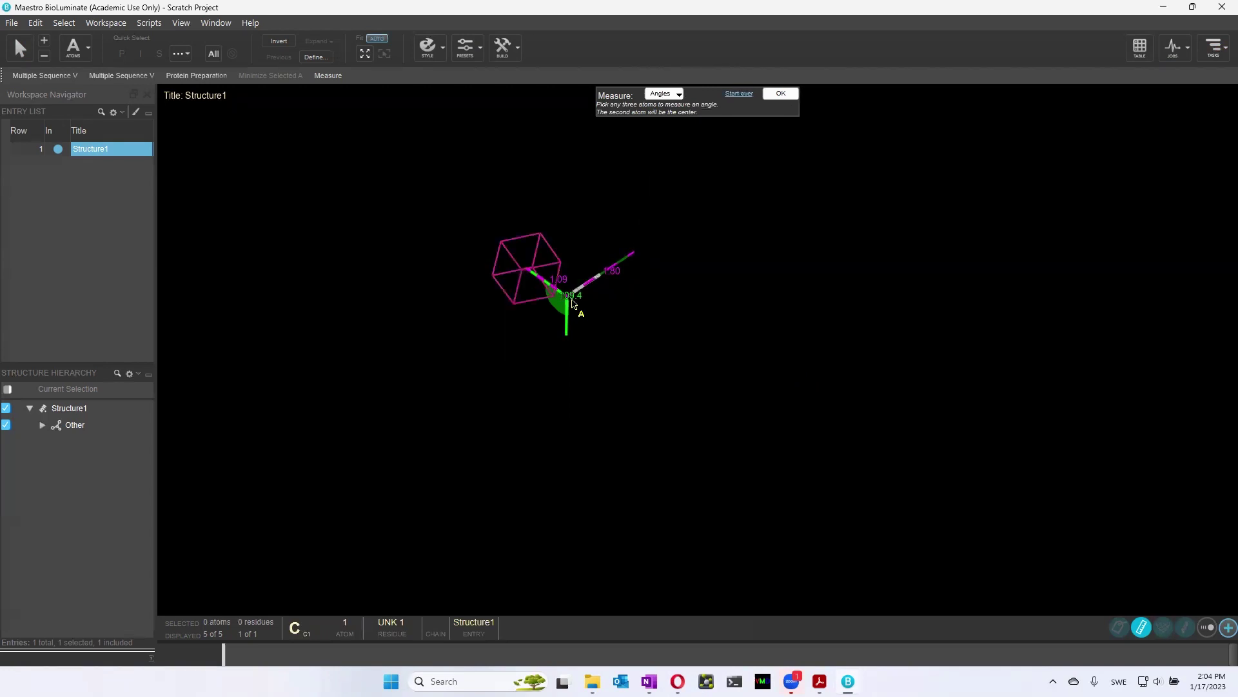
{"action": "left_click", "coordinate": [565, 295]}
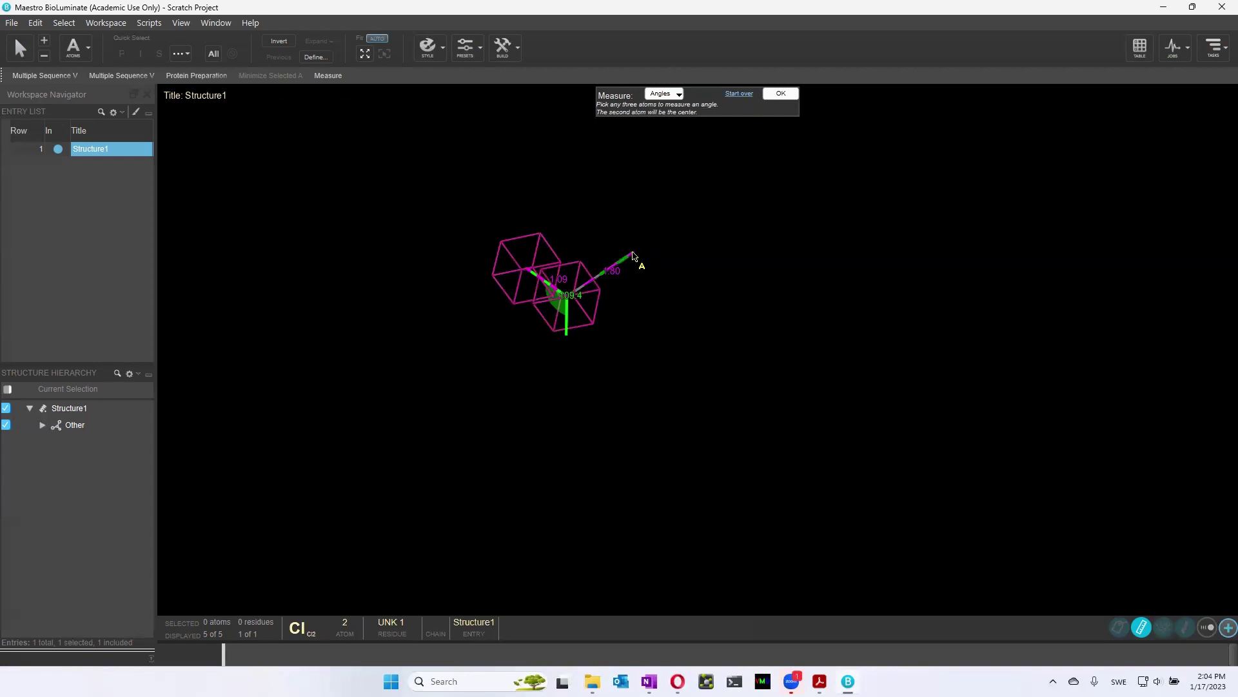
{"action": "left_click", "coordinate": [633, 256]}
{"action": "middle_click_drag", "start_coordinate": [688, 329], "coordinate": [709, 291]}
{"action": "middle_click_drag", "start_coordinate": [828, 287], "coordinate": [673, 380]}
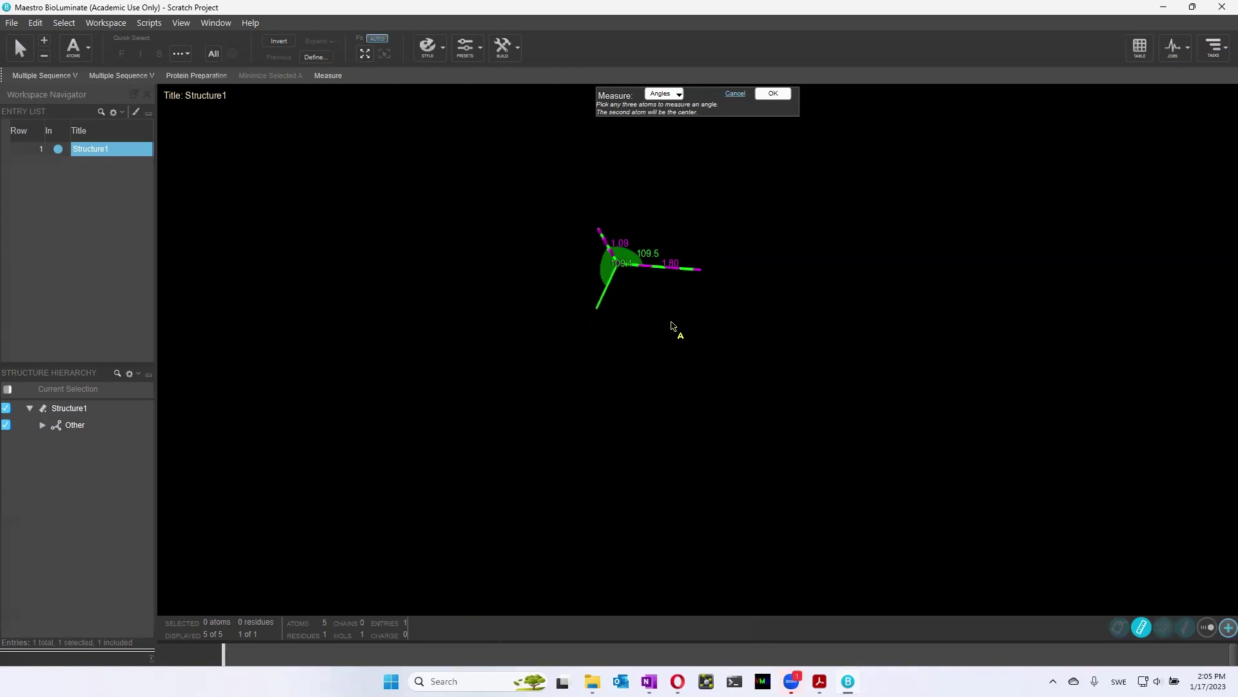
{"action": "middle_click_drag", "start_coordinate": [685, 387], "coordinate": [666, 305]}
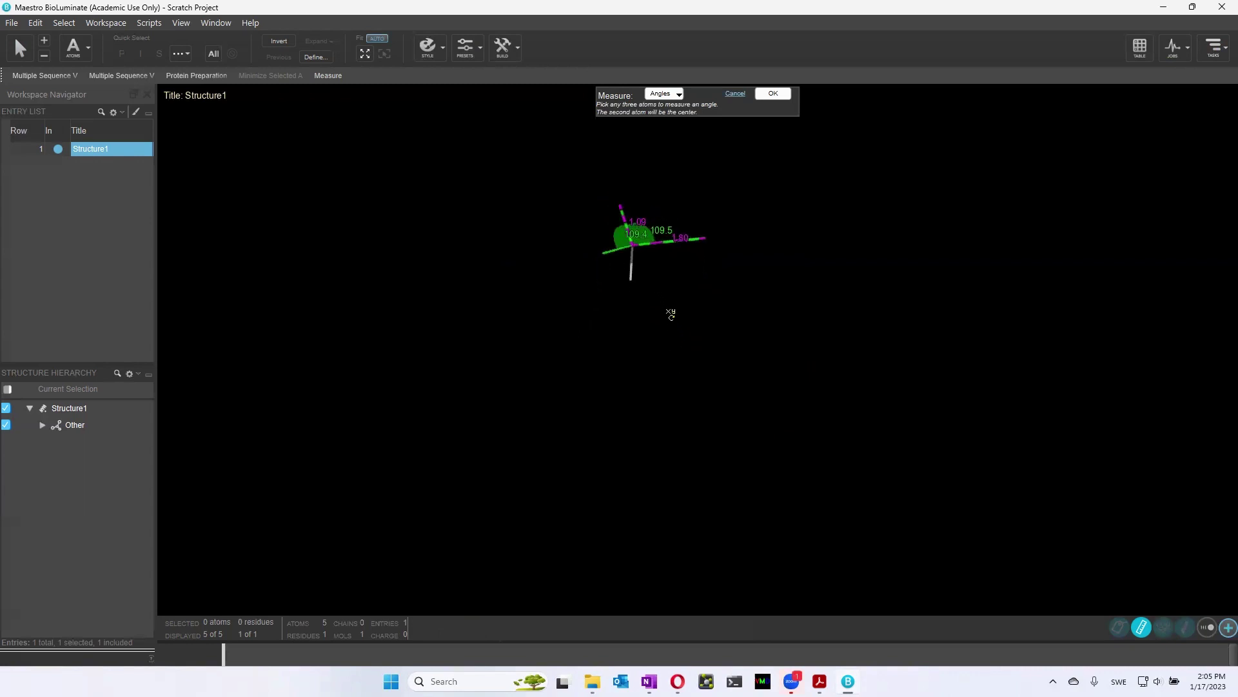
{"action": "middle_click_drag", "start_coordinate": [671, 316], "coordinate": [671, 411]}
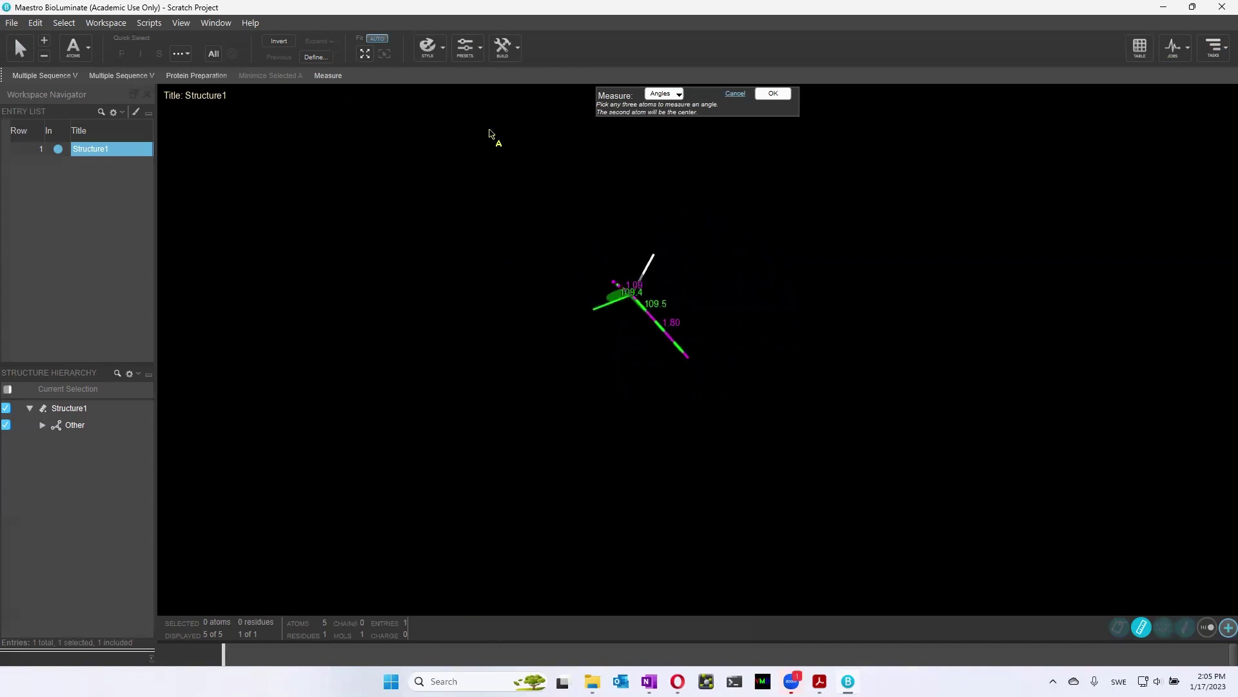
Display chloromethane as ball-and-stick, deselect, and rotate to view it
{"action": "left_click", "coordinate": [441, 51]}
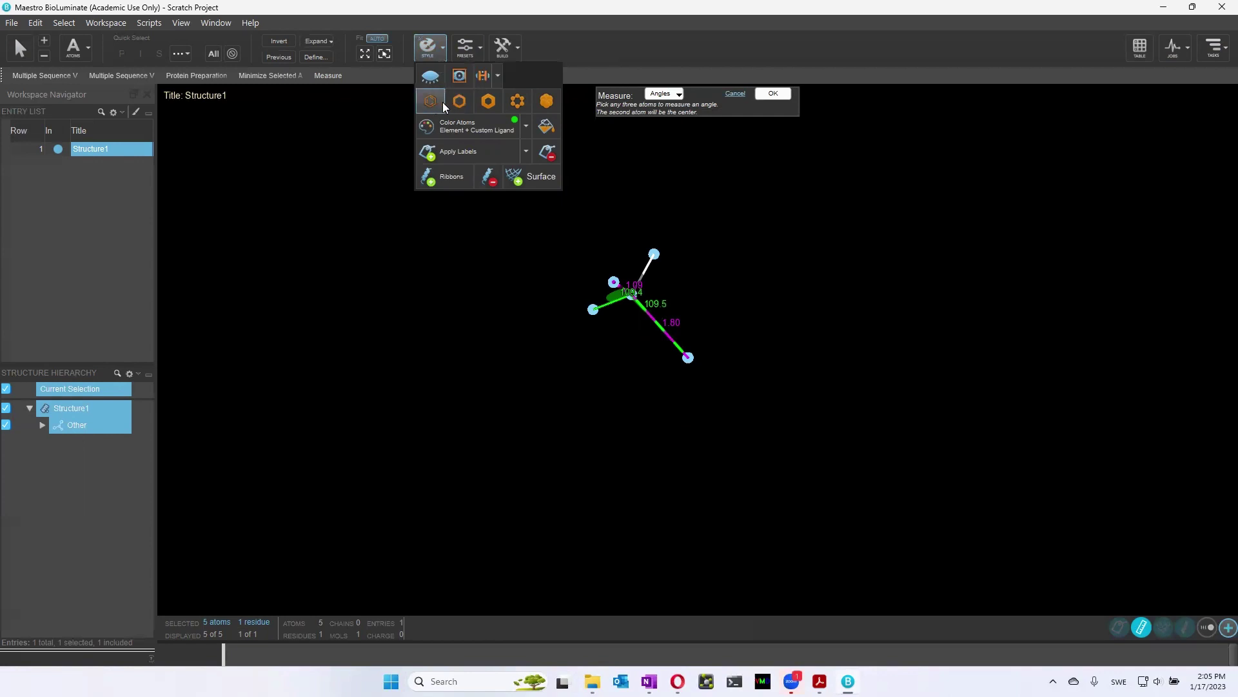
{"action": "left_click", "coordinate": [518, 103]}
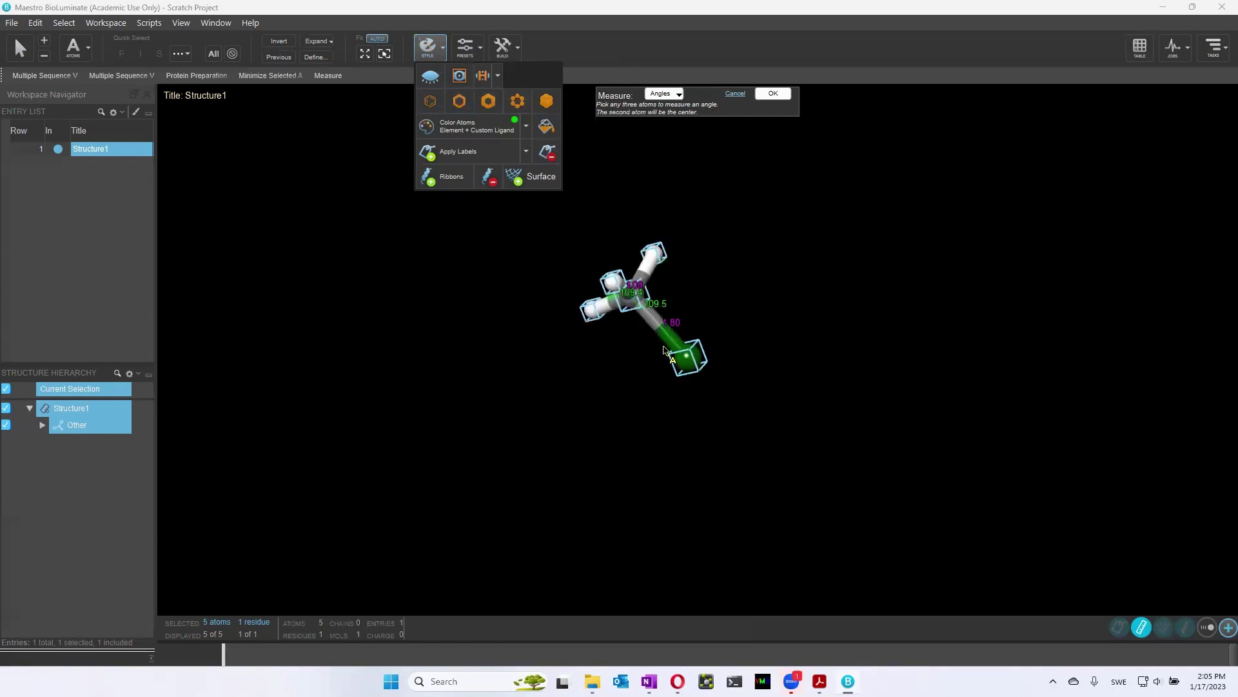
{"action": "left_click", "coordinate": [677, 415]}
{"action": "middle_click_drag", "start_coordinate": [678, 415], "coordinate": [584, 432]}
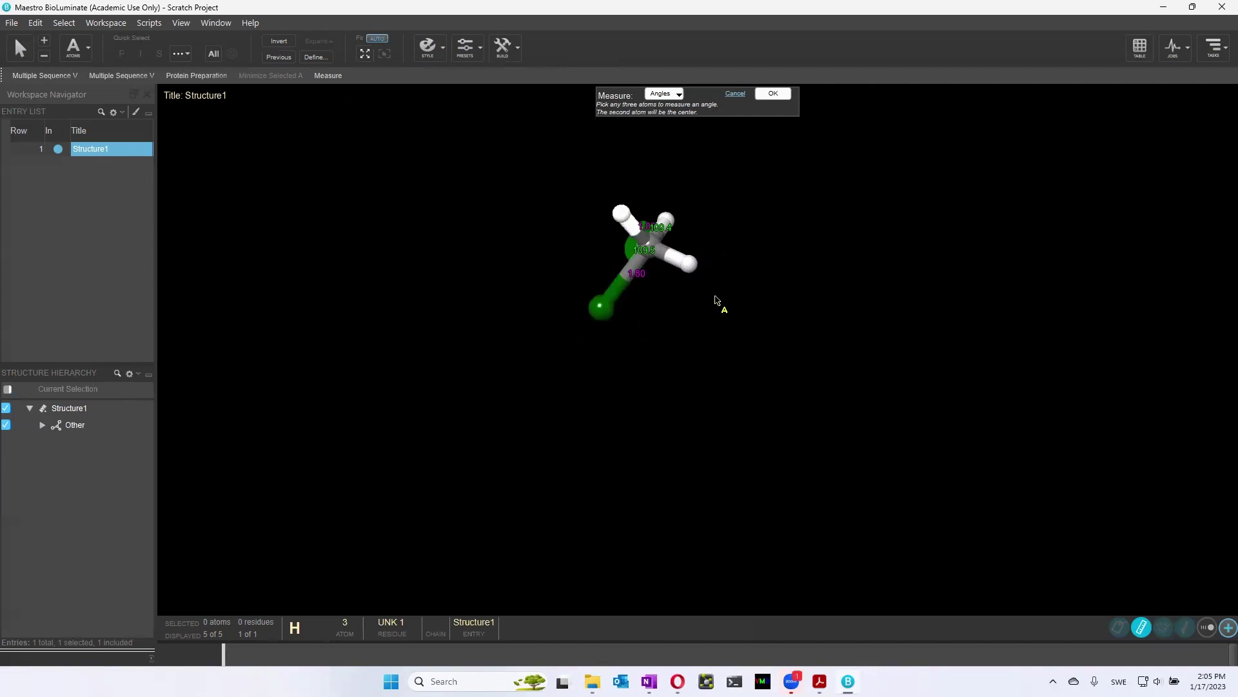
{"action": "middle_click_drag", "start_coordinate": [840, 340], "coordinate": [529, 381]}
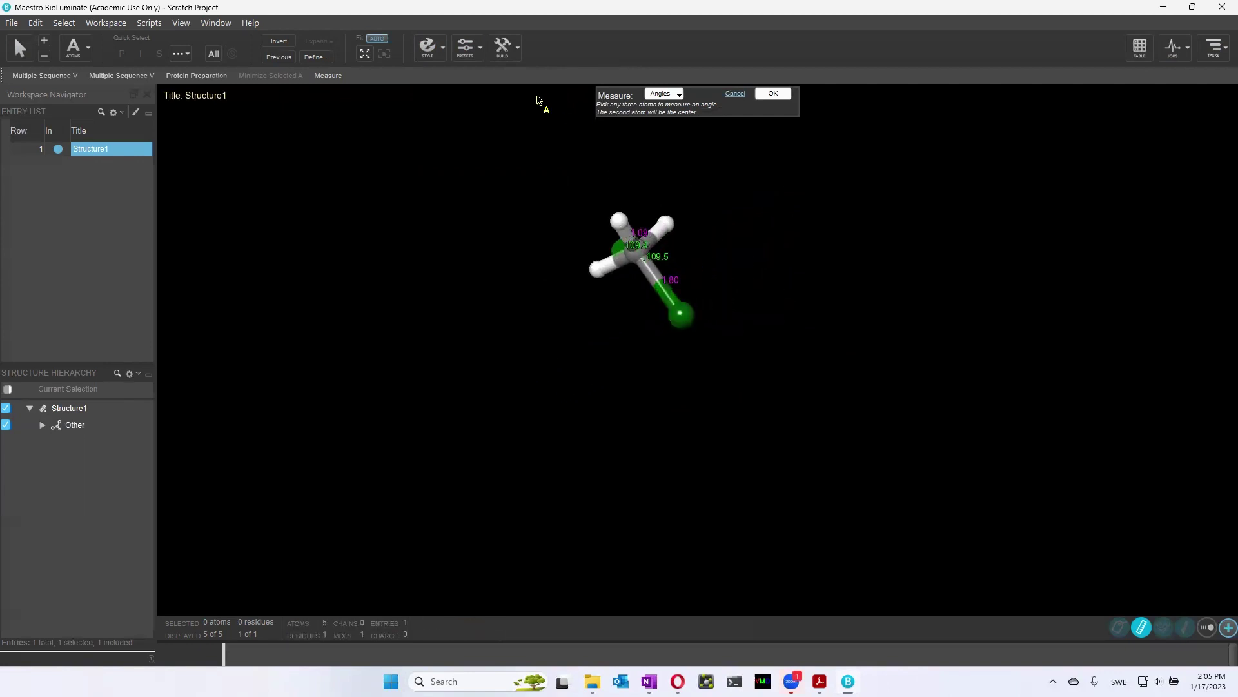
Convert the Cl atom to a methyl carbon, giving ethane with a 1.54 Å C–C label
{"action": "left_click", "coordinate": [517, 52]}
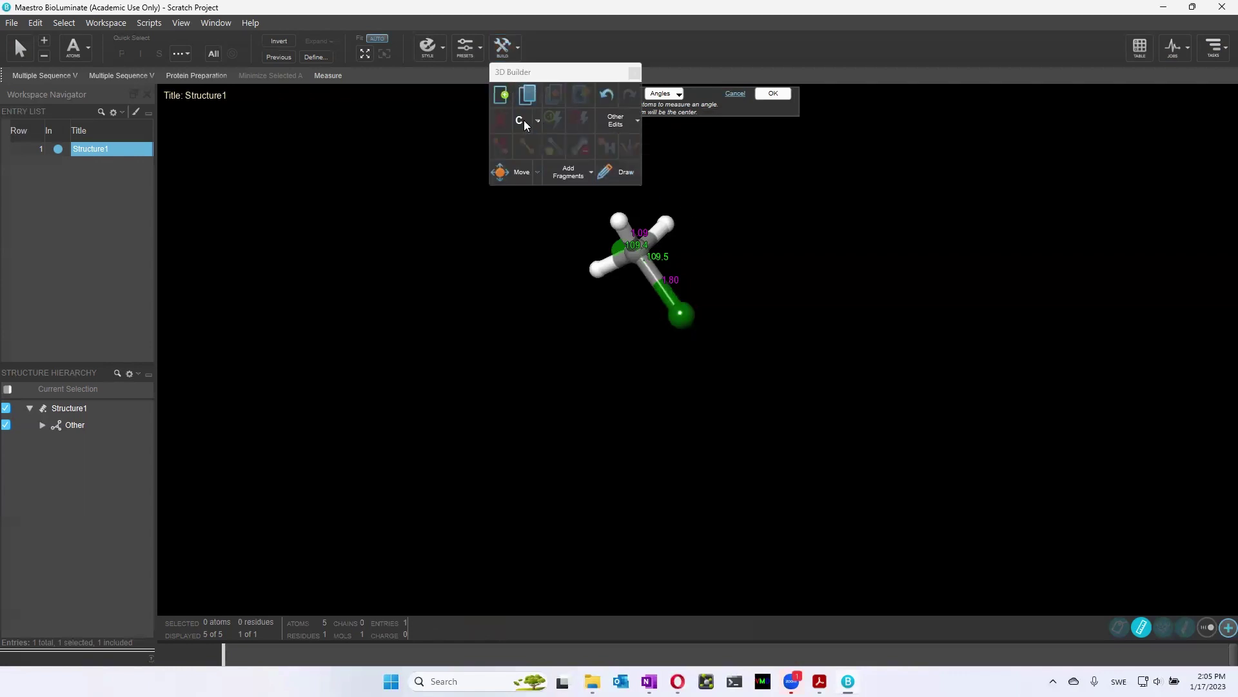
{"action": "left_click", "coordinate": [628, 172]}
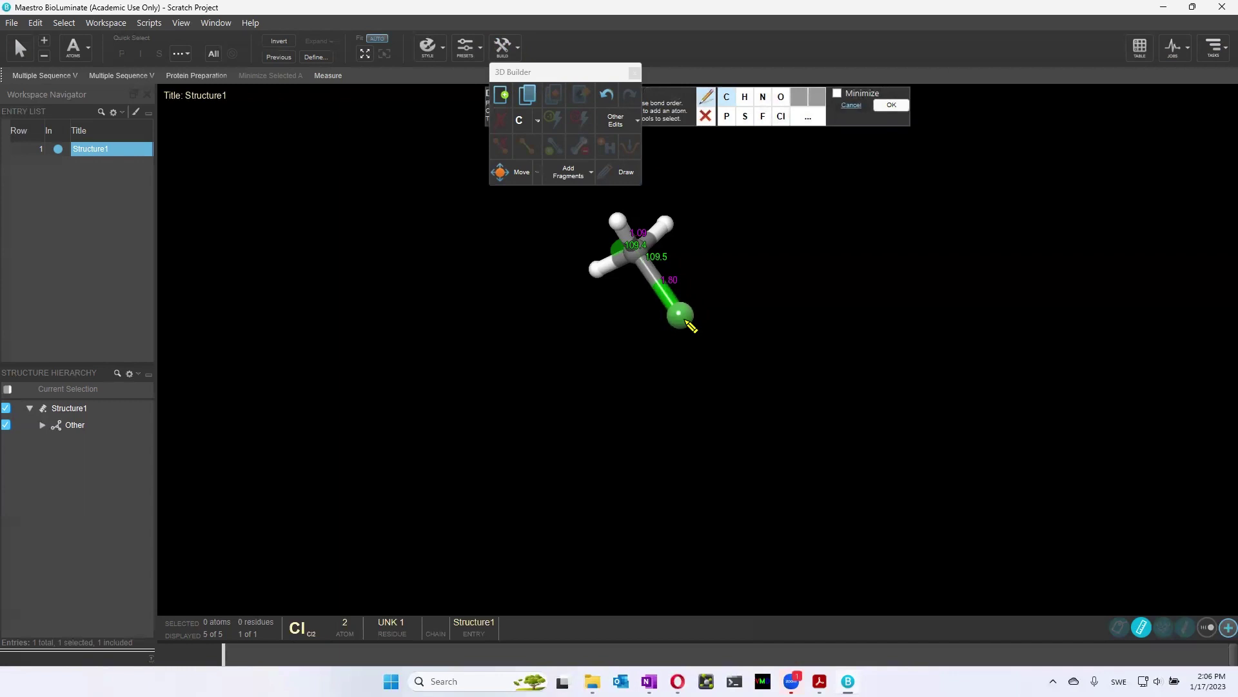
{"action": "left_click", "coordinate": [685, 321]}
{"action": "middle_click_drag", "start_coordinate": [699, 437], "coordinate": [745, 434]}
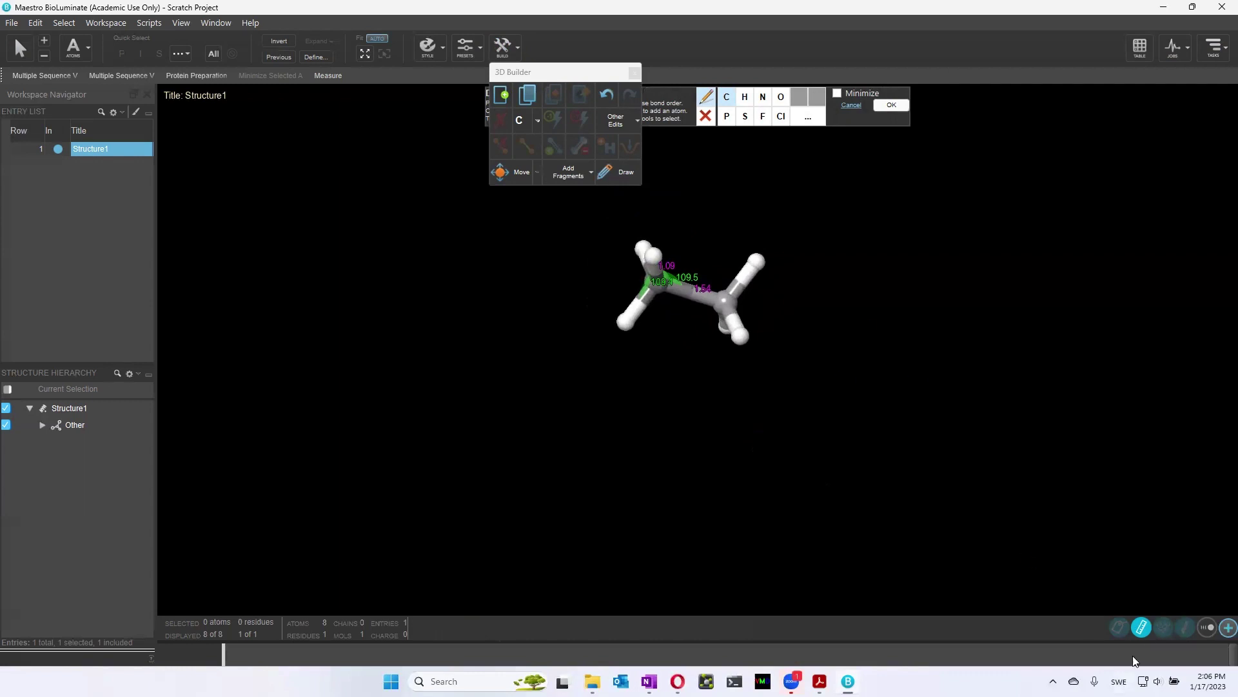
{"action": "left_click", "coordinate": [1146, 633]}
{"action": "left_click", "coordinate": [1146, 634]}
Close the 3D Builder and measure the ethane C–C distance, 1.54 Å
{"action": "left_click", "coordinate": [328, 76]}
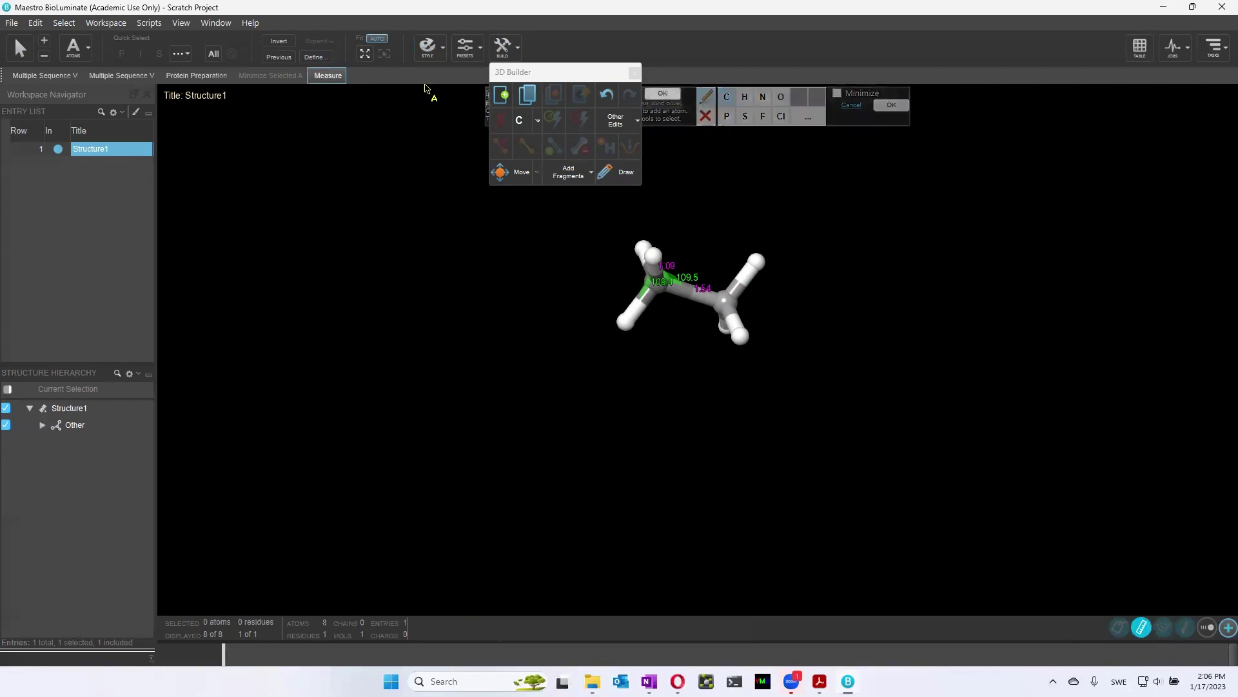
{"action": "left_click", "coordinate": [634, 74]}
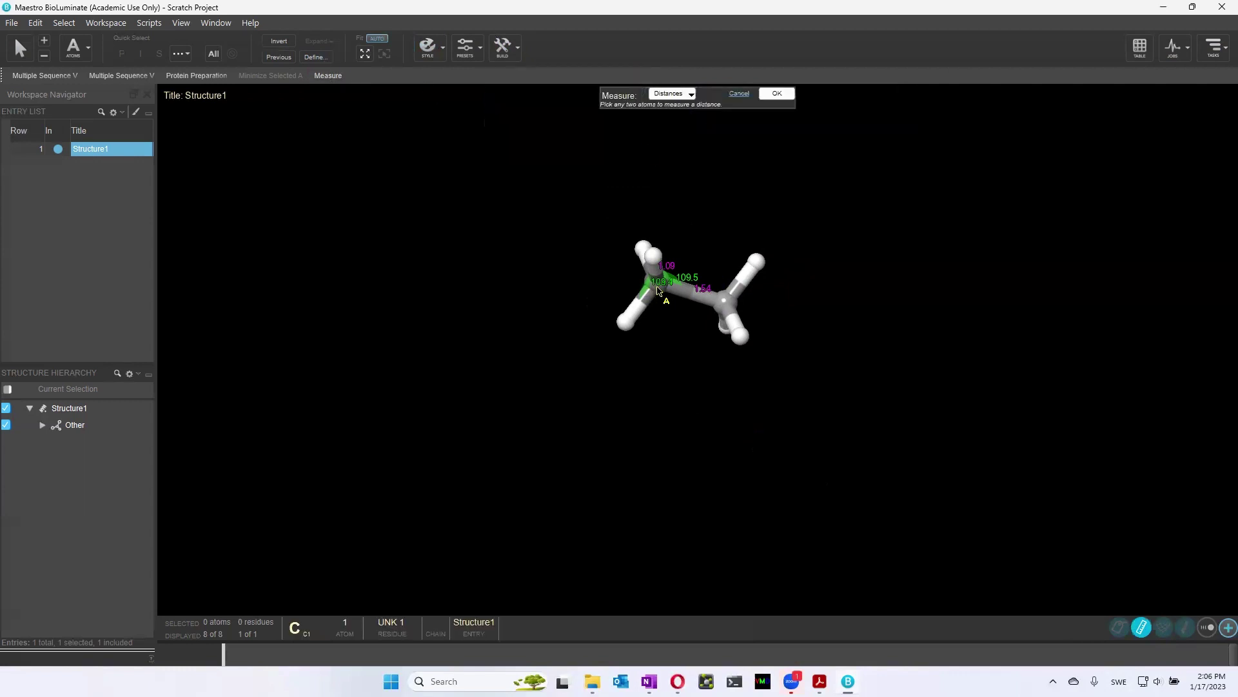
{"action": "left_click", "coordinate": [658, 291]}
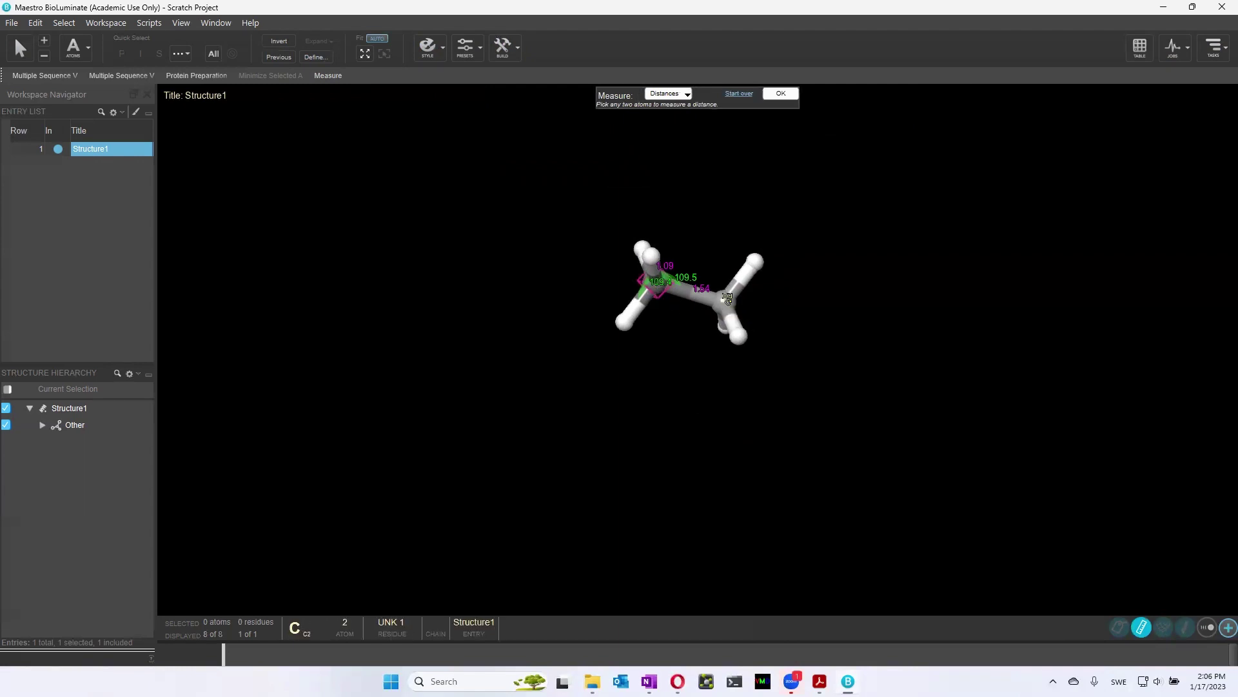
{"action": "left_click", "coordinate": [723, 307]}
{"action": "middle_click_drag", "start_coordinate": [785, 368], "coordinate": [884, 298]}
{"action": "middle_click_drag", "start_coordinate": [732, 348], "coordinate": [637, 260]}
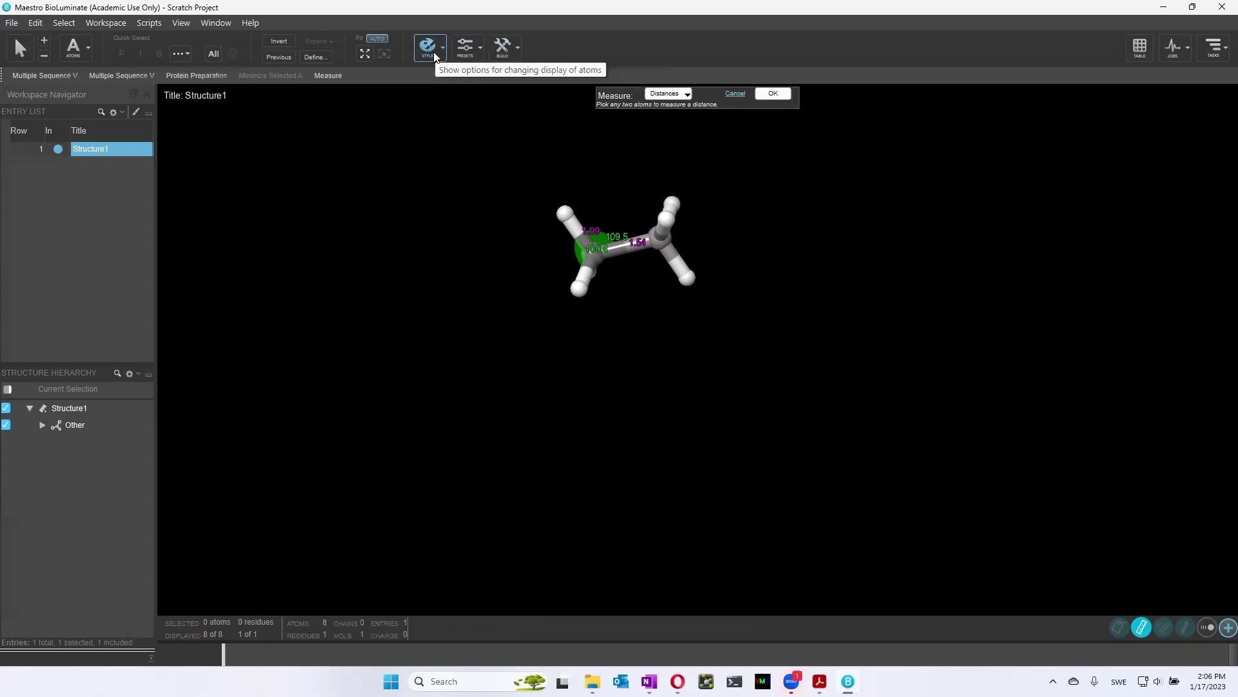
Increase the C–C bond order to double in the 3D Builder, making ethene
{"action": "left_click", "coordinate": [512, 56]}
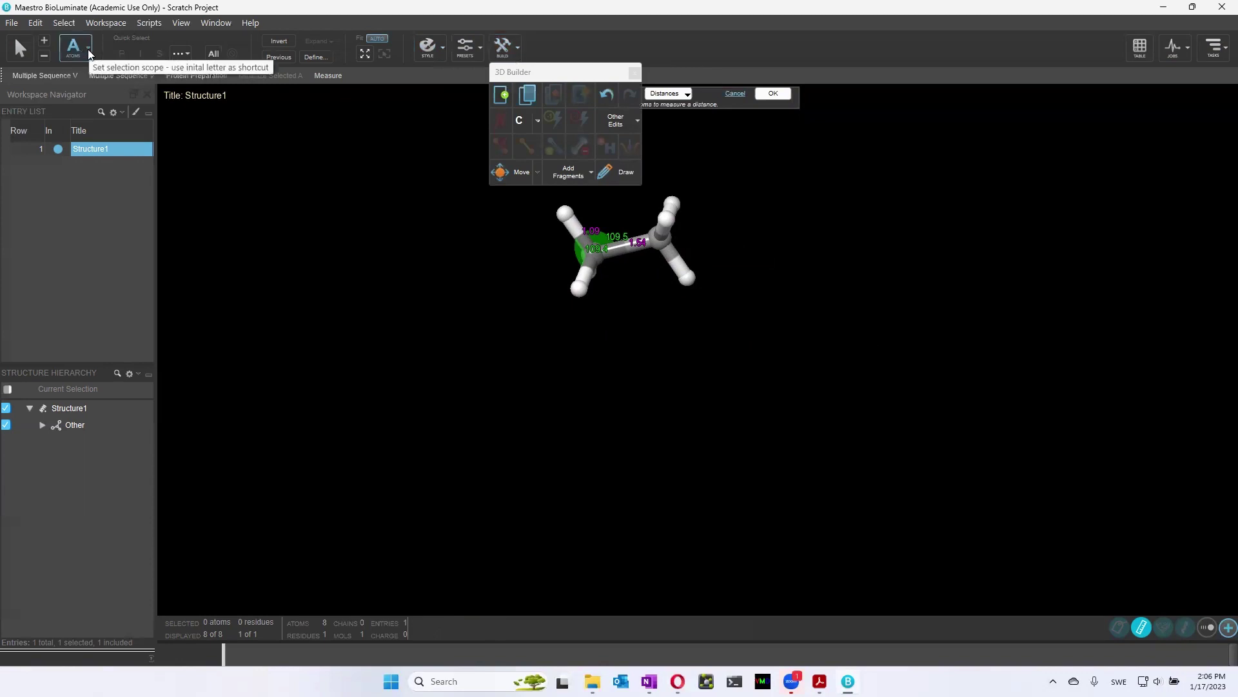
{"action": "left_click", "coordinate": [88, 53]}
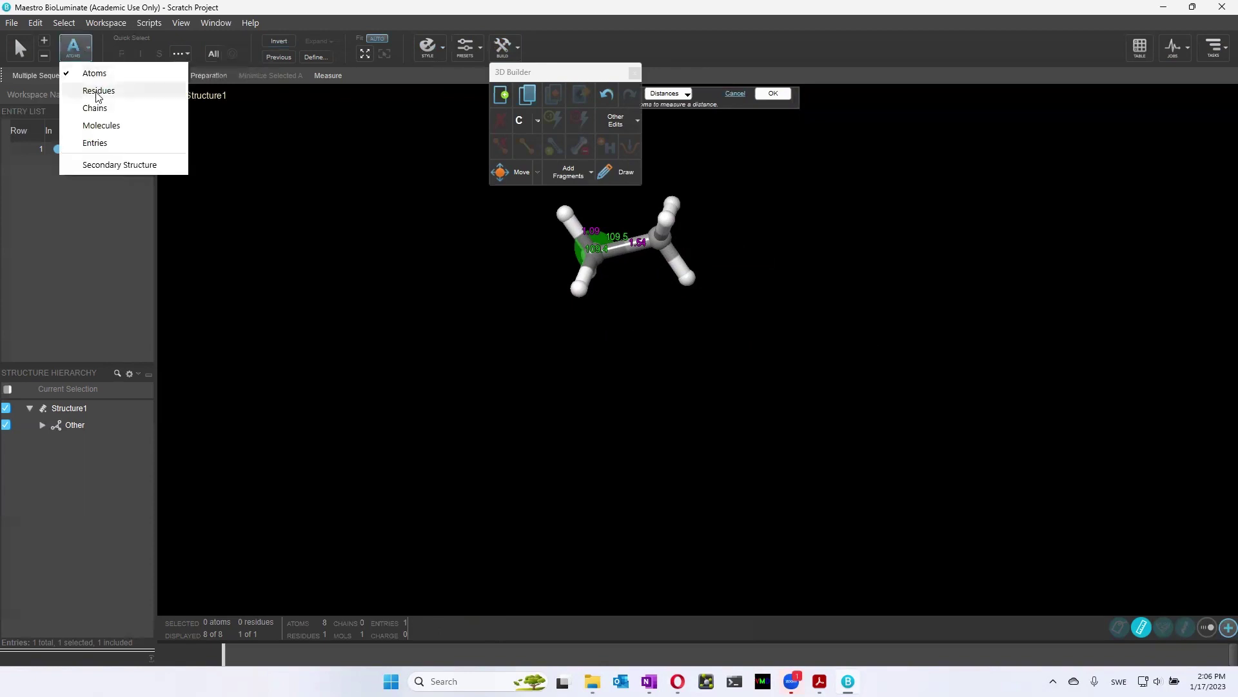
{"action": "left_click", "coordinate": [101, 125]}
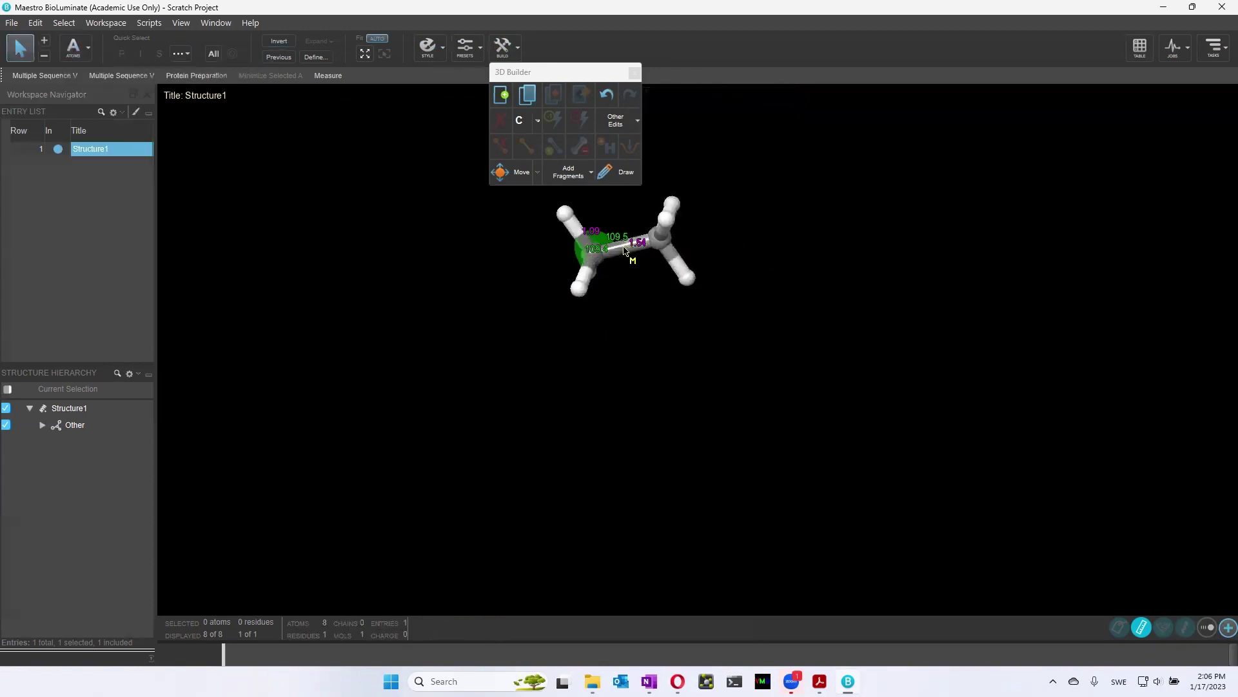
{"action": "left_click", "coordinate": [75, 47]}
{"action": "left_click", "coordinate": [88, 71]}
{"action": "left_click", "coordinate": [635, 251]}
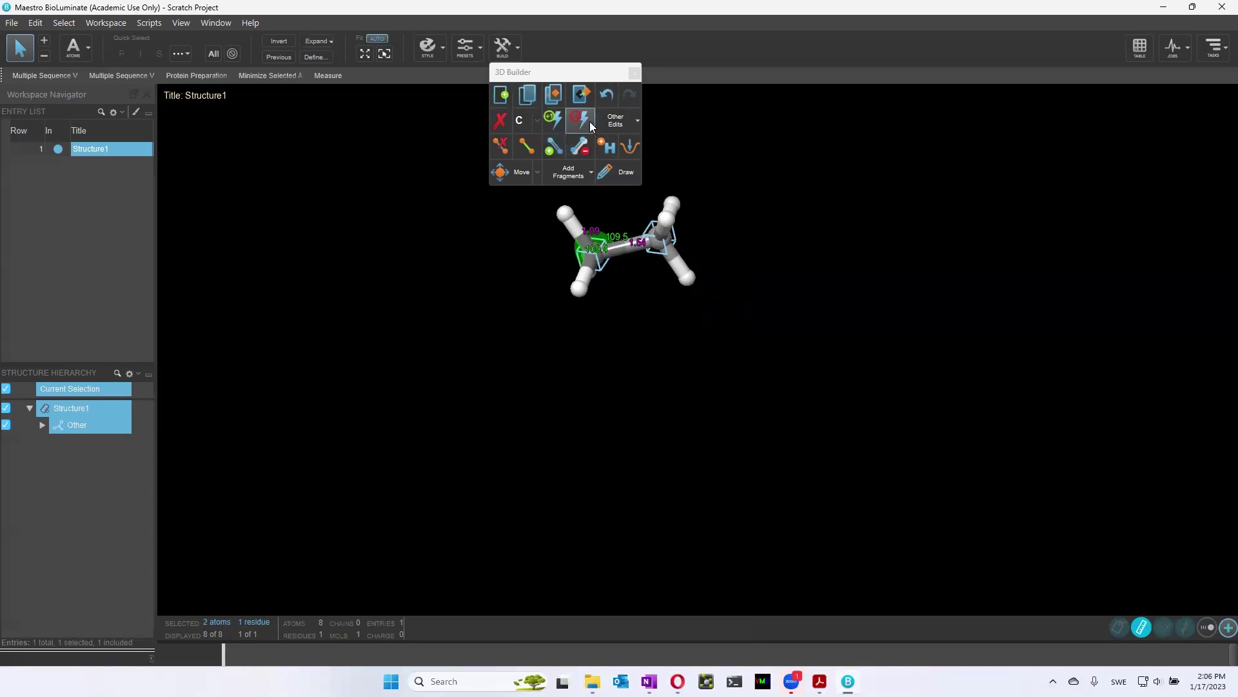
{"action": "left_click", "coordinate": [585, 115]}
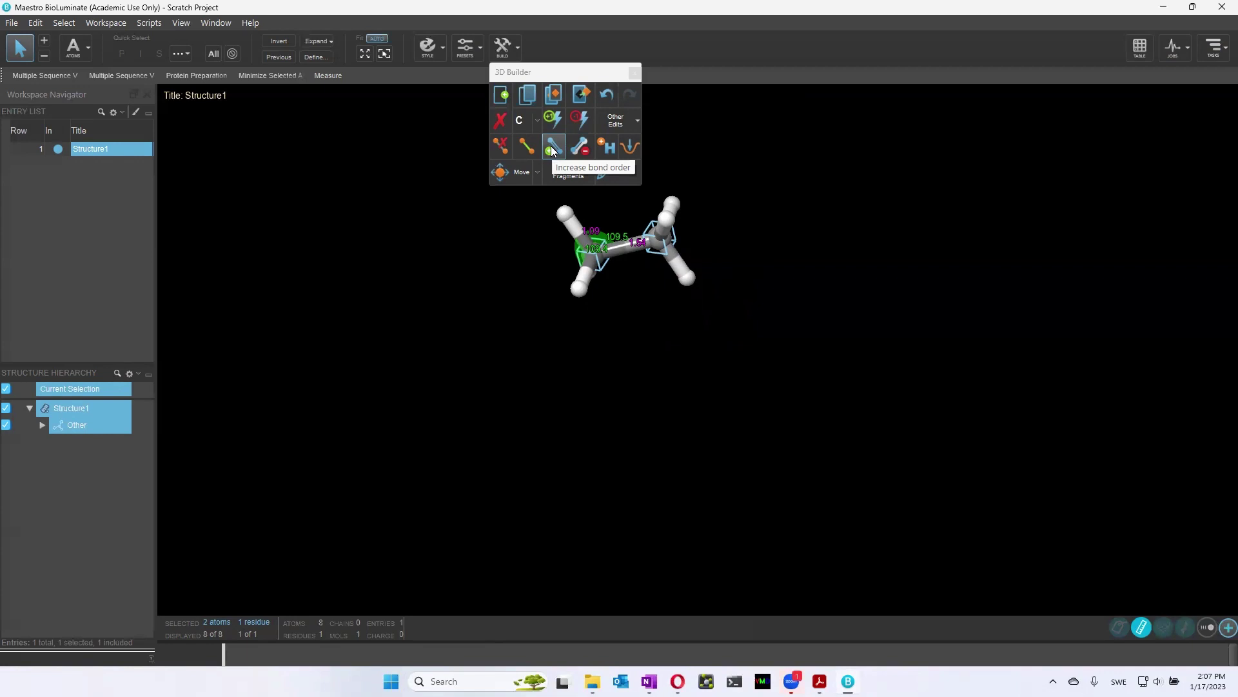
{"action": "left_click", "coordinate": [552, 146]}
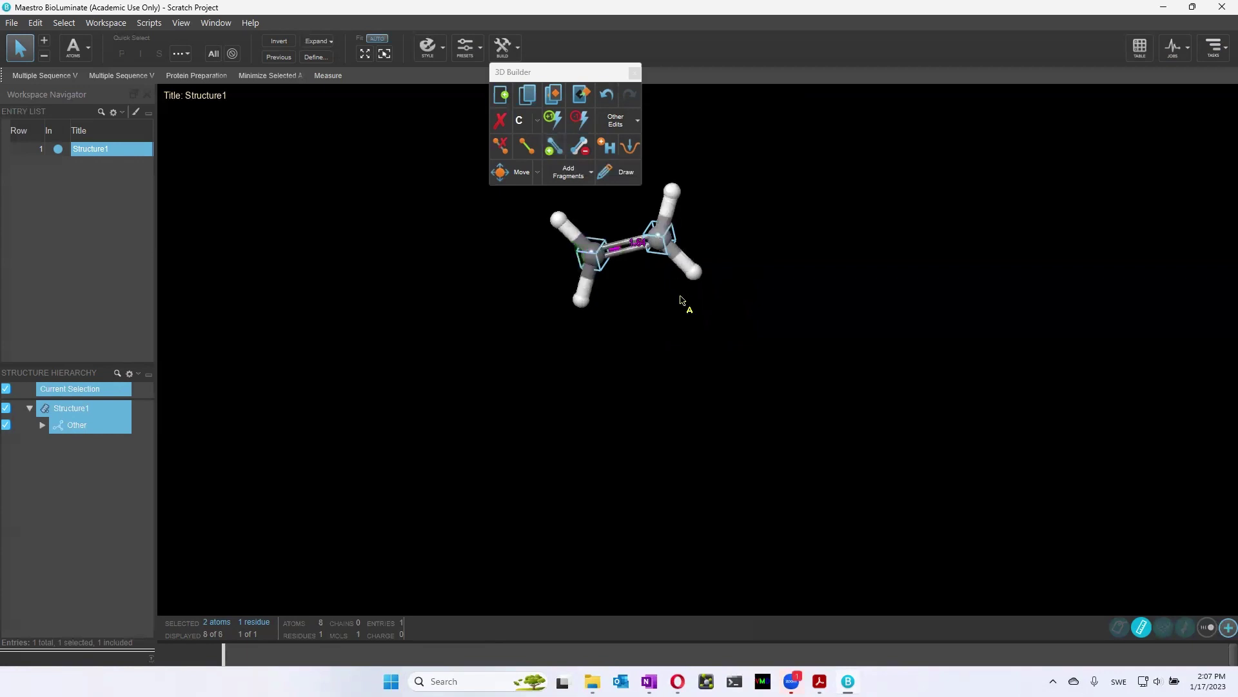
{"action": "middle_click_drag", "start_coordinate": [658, 364], "coordinate": [691, 356]}
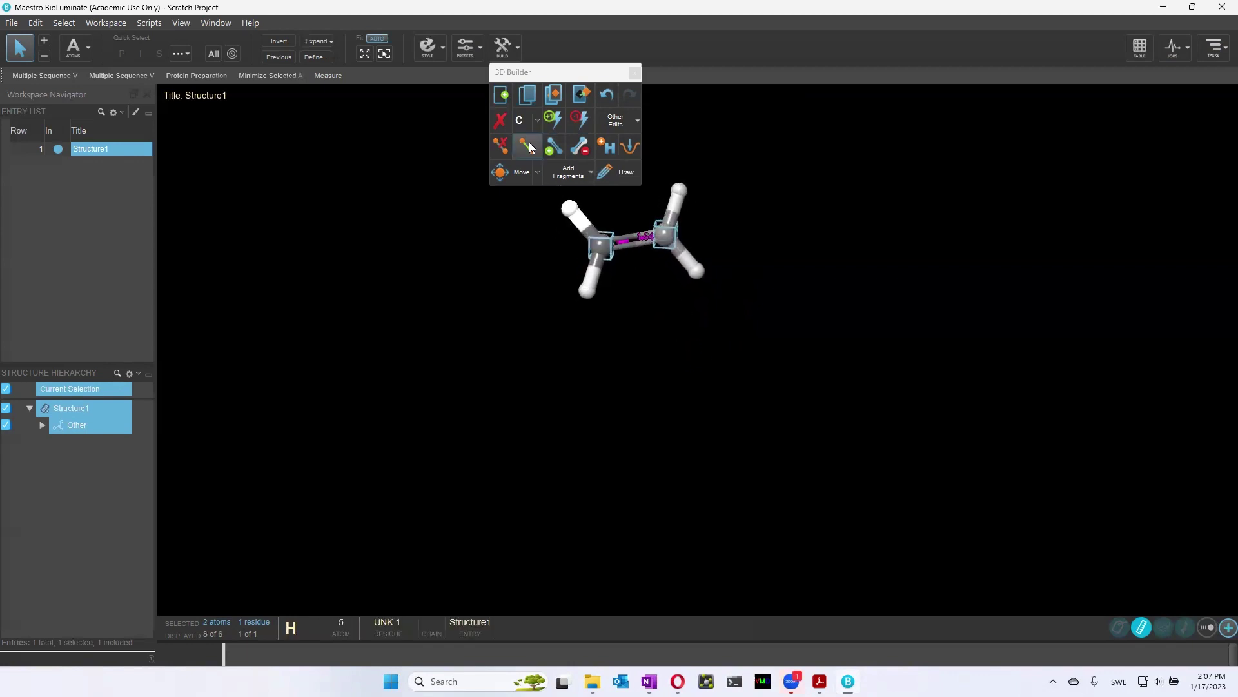
Measure the ethene C–C distance, read 1.54 in the Measurements list, and finish
{"action": "left_click", "coordinate": [634, 72]}
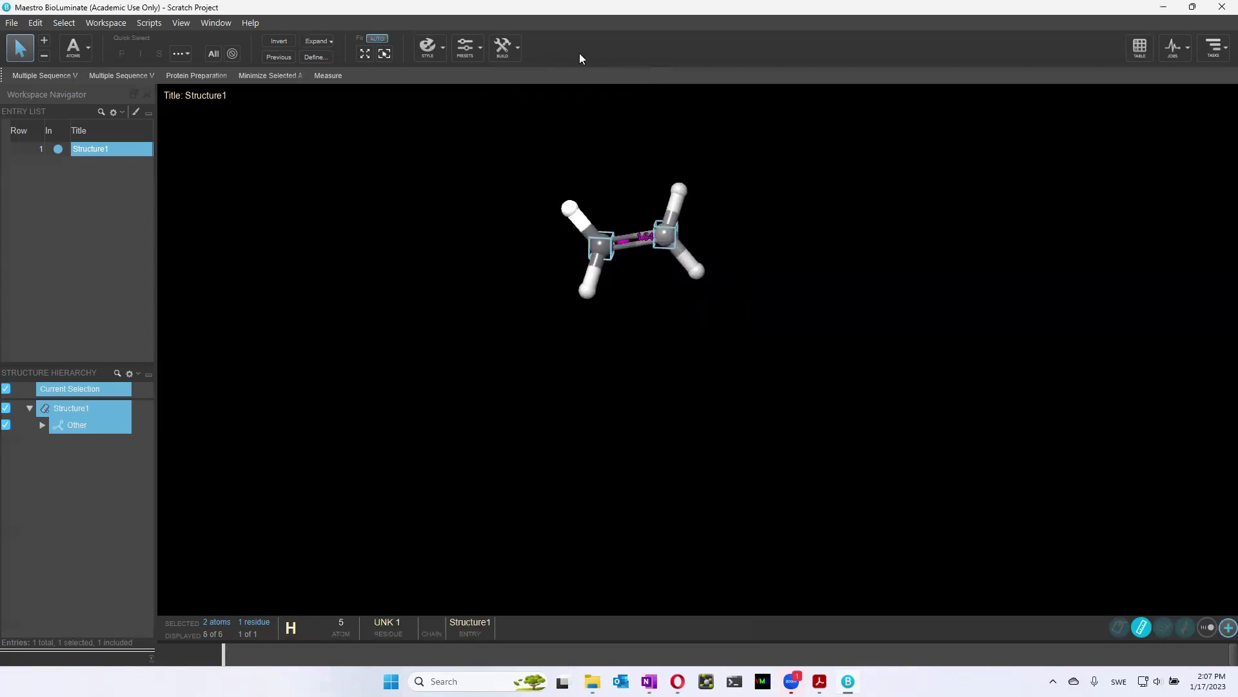
{"action": "left_click", "coordinate": [326, 76]}
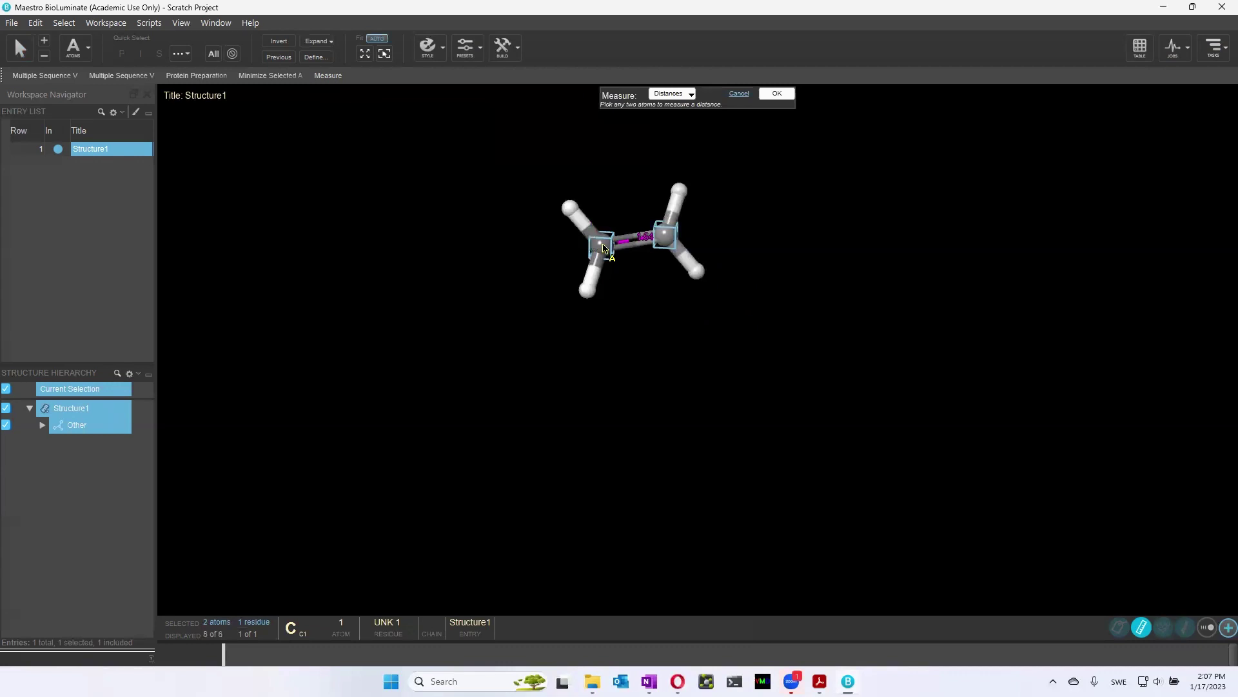
{"action": "left_click", "coordinate": [603, 248]}
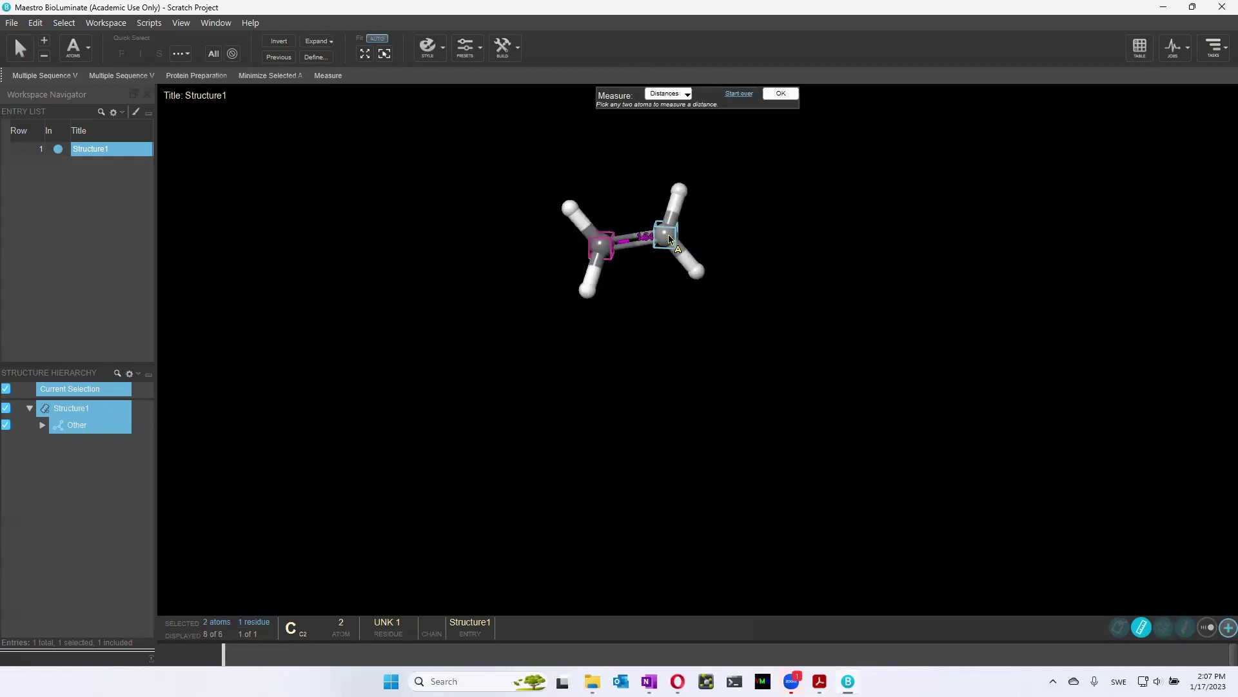
{"action": "left_click", "coordinate": [668, 258]}
{"action": "middle_click_drag", "start_coordinate": [666, 385], "coordinate": [649, 381]}
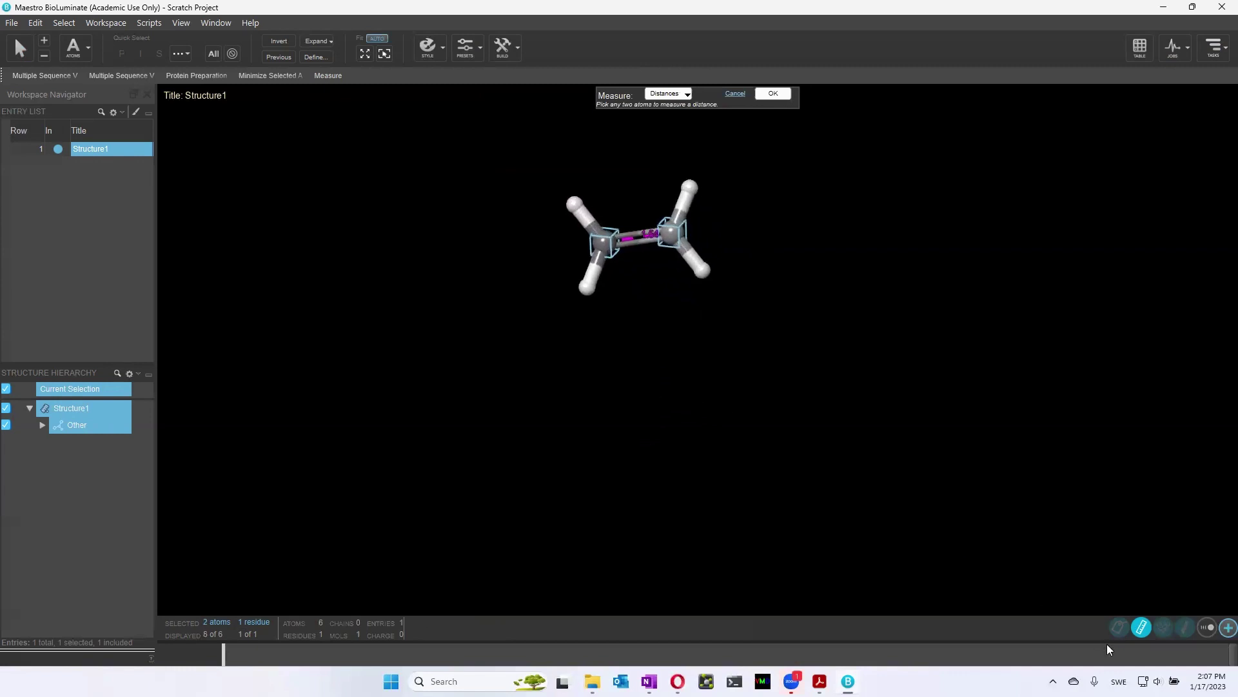
{"action": "left_click", "coordinate": [1143, 627]}
{"action": "left_click", "coordinate": [1143, 629]}
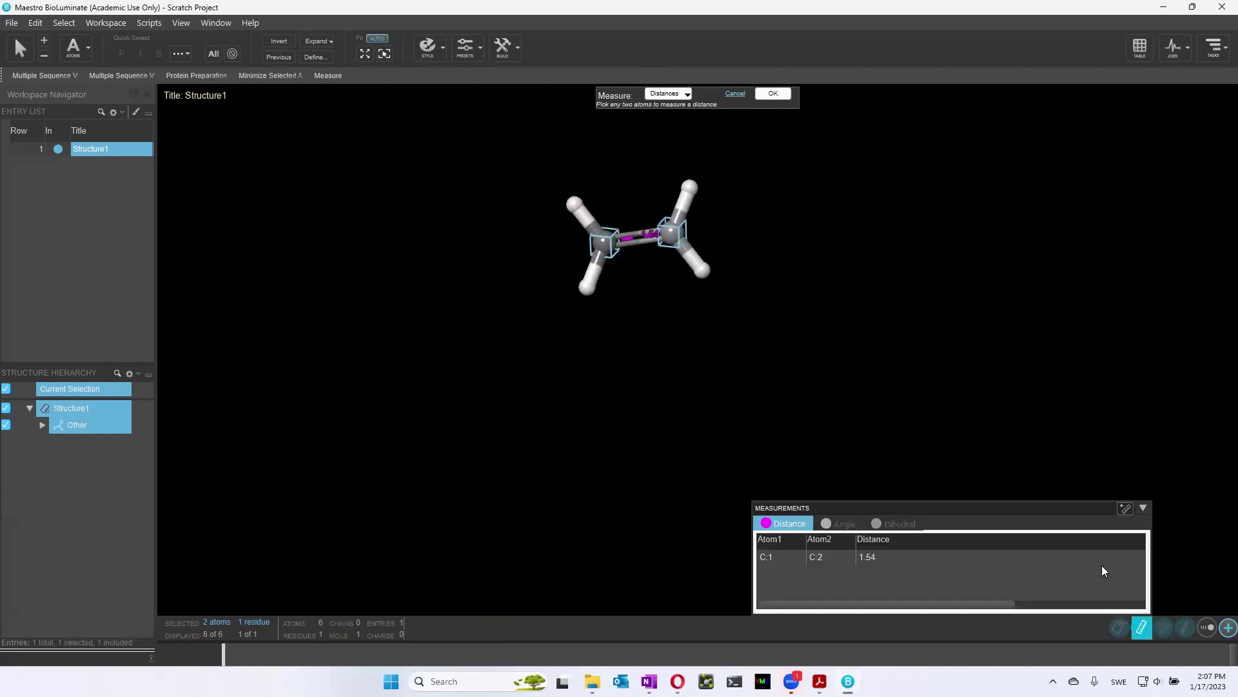
{"action": "left_click", "coordinate": [772, 95]}
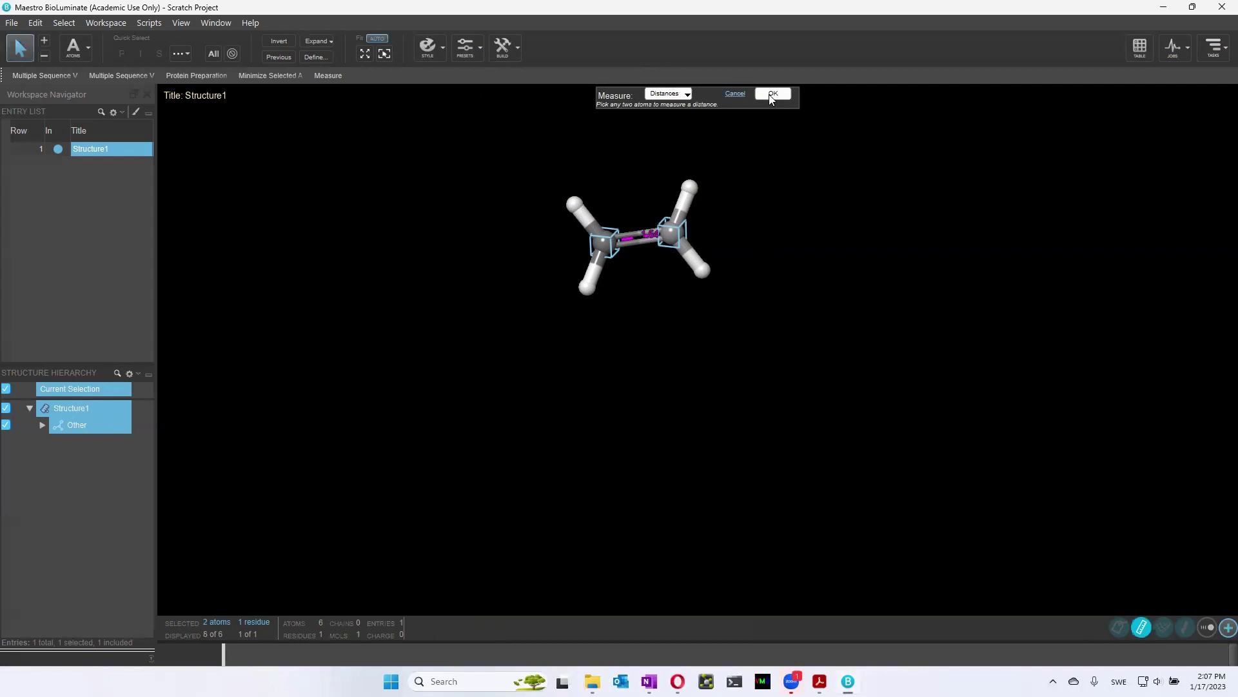
{"action": "middle_click_drag", "start_coordinate": [542, 158], "coordinate": [527, 173]}
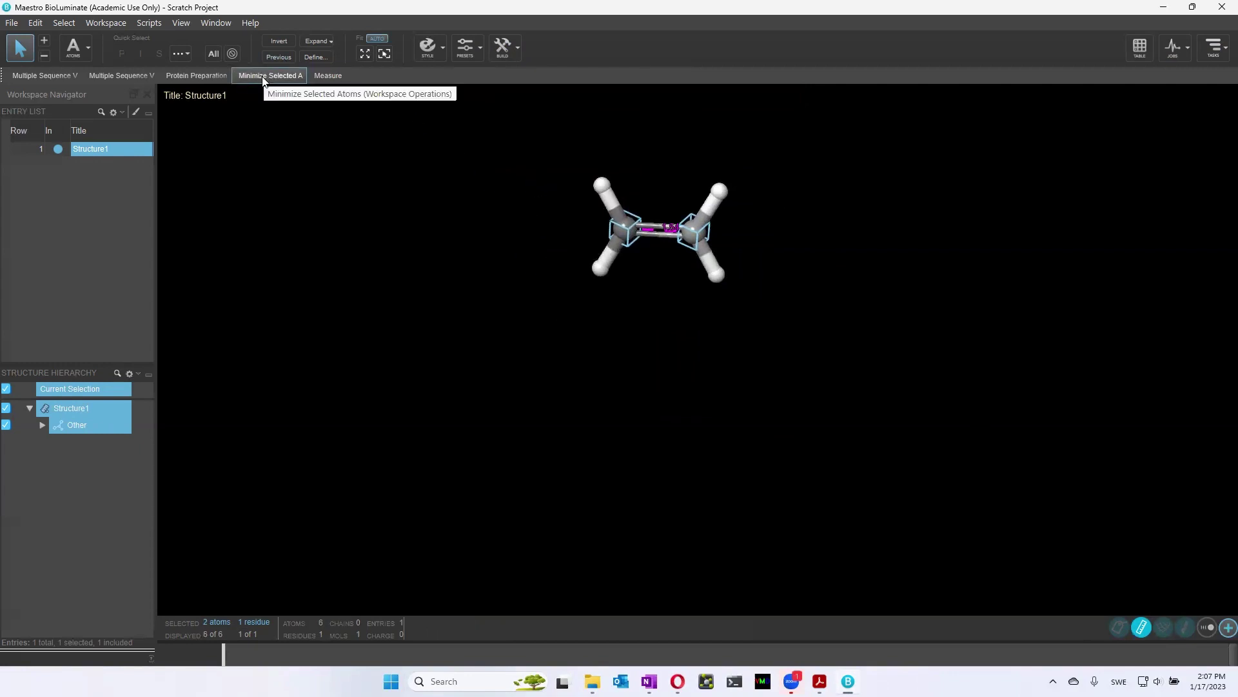
Set picking to whole molecules, select the ethene, and minimize the selected atoms
{"action": "left_click", "coordinate": [75, 47]}
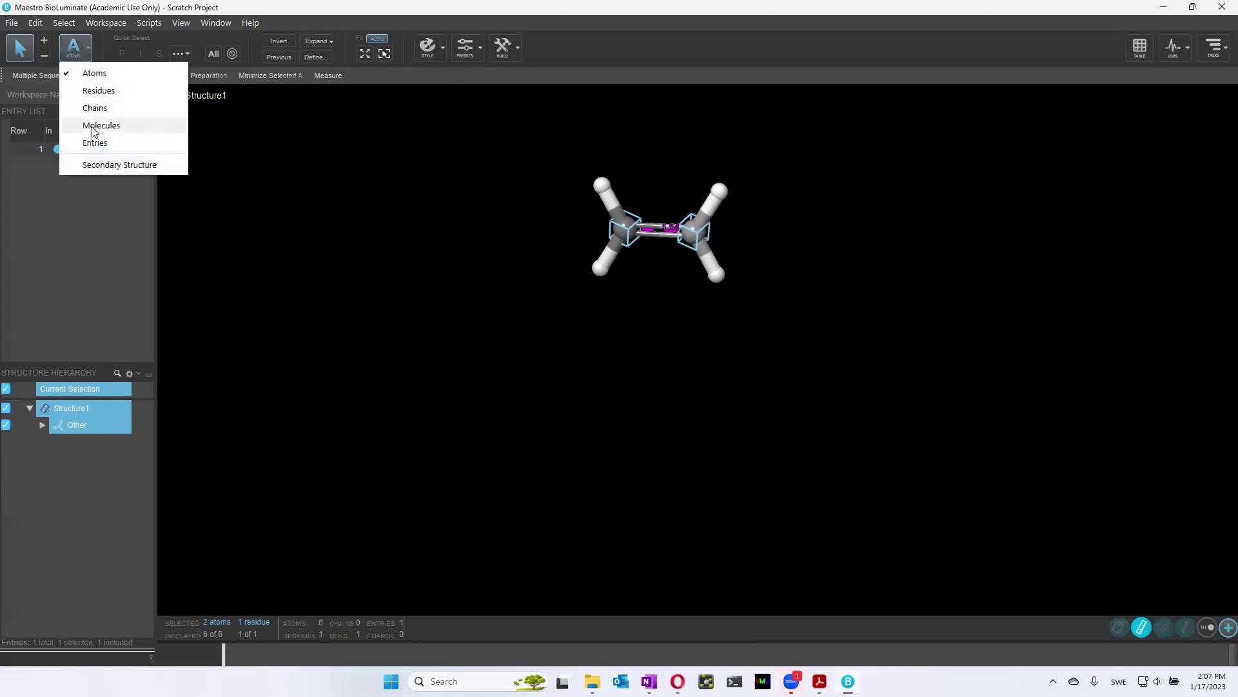
{"action": "left_click", "coordinate": [97, 125]}
{"action": "left_click", "coordinate": [623, 226]}
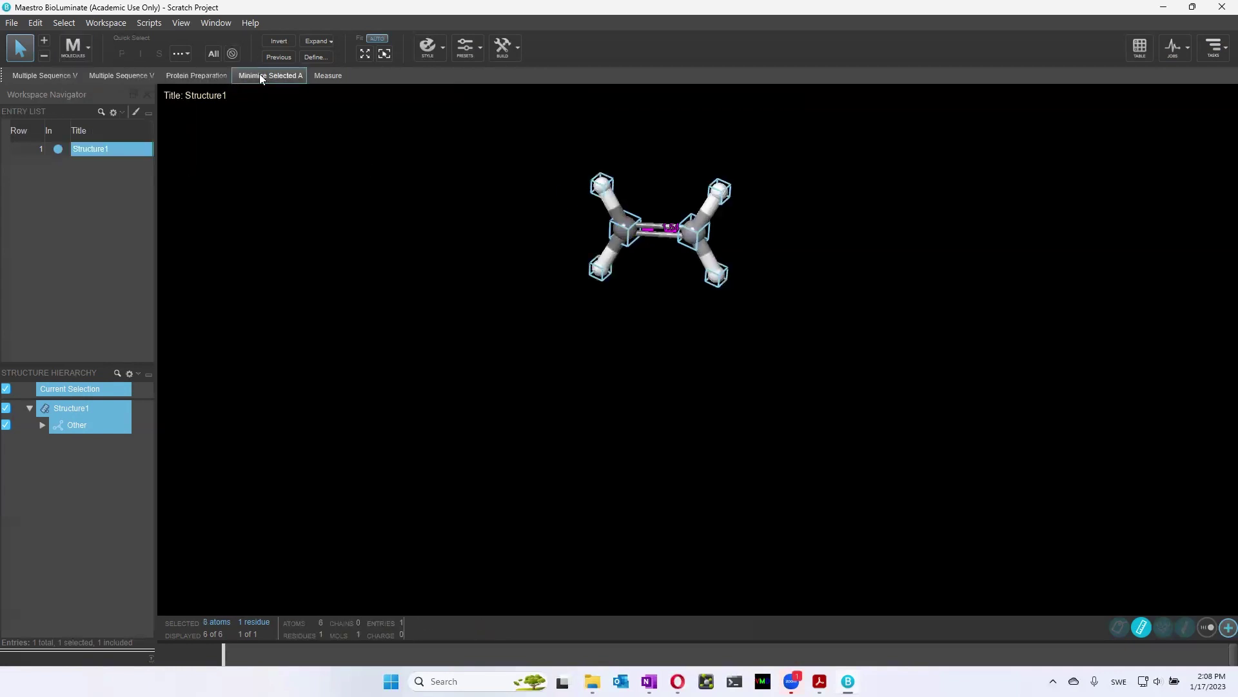
{"action": "left_click", "coordinate": [259, 75]}
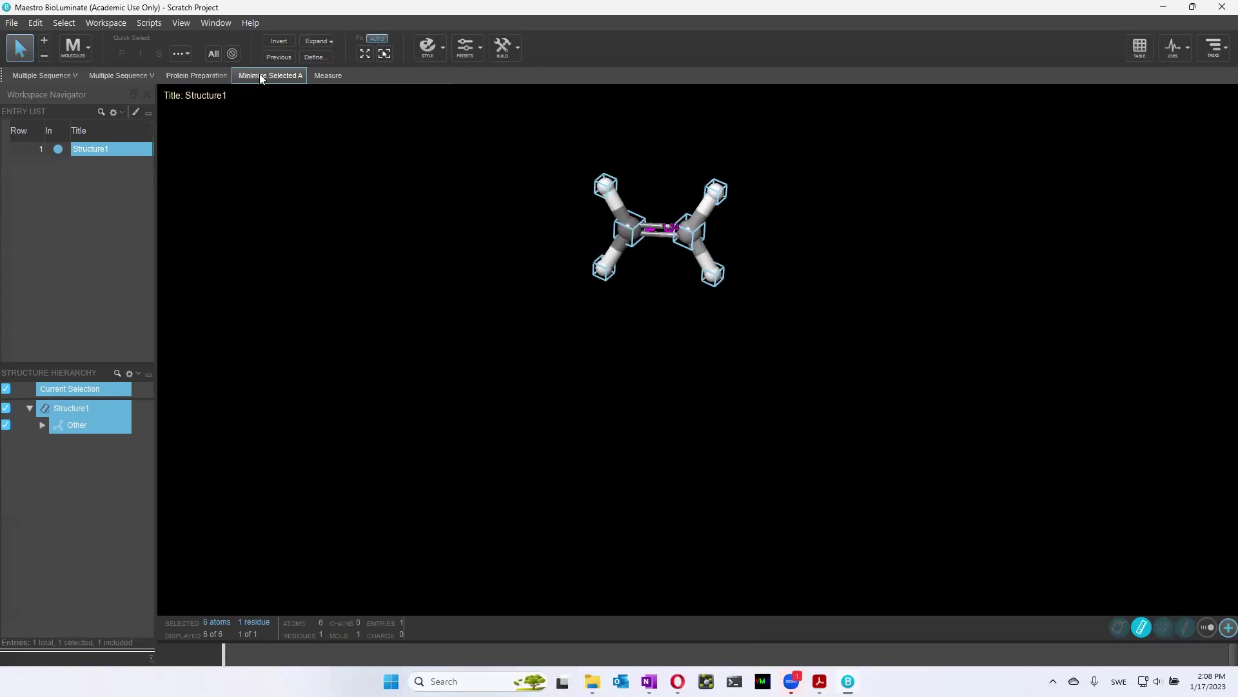
{"action": "left_click_drag", "start_coordinate": [696, 423], "coordinate": [702, 374]}
{"action": "middle_click_drag", "start_coordinate": [702, 374], "coordinate": [697, 380]}
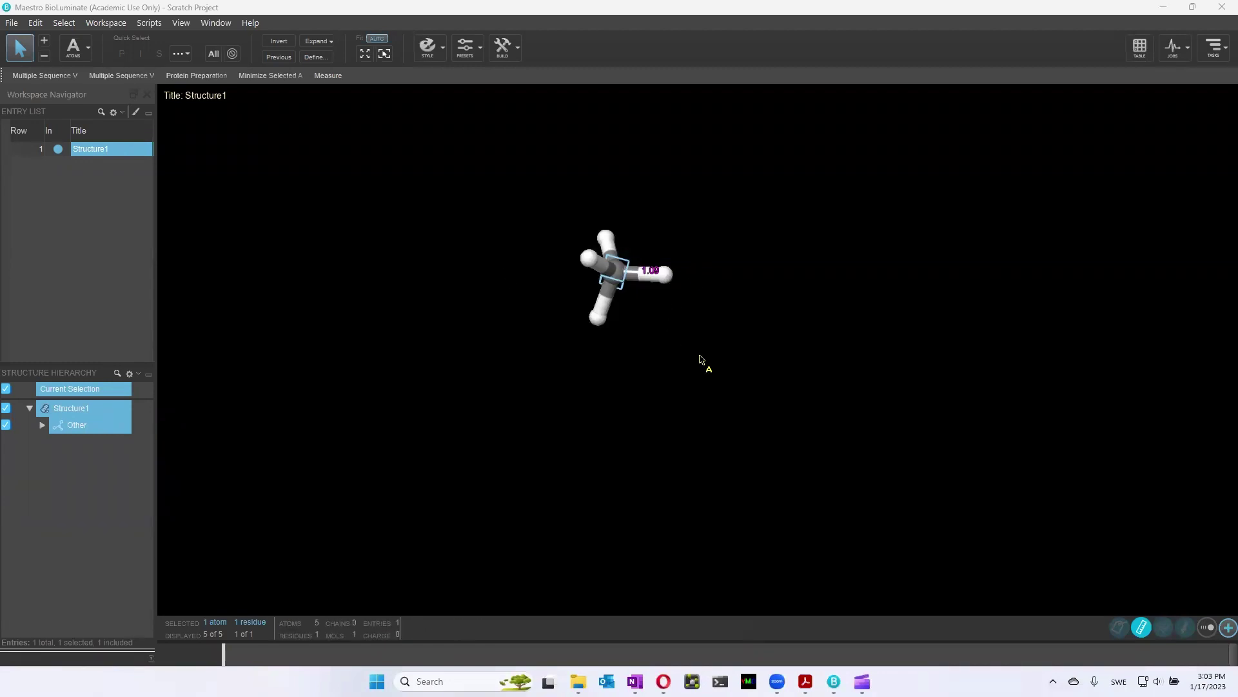
{"action": "middle_click_drag", "start_coordinate": [699, 359], "coordinate": [584, 355]}
{"action": "middle_click_drag", "start_coordinate": [691, 362], "coordinate": [696, 343]}
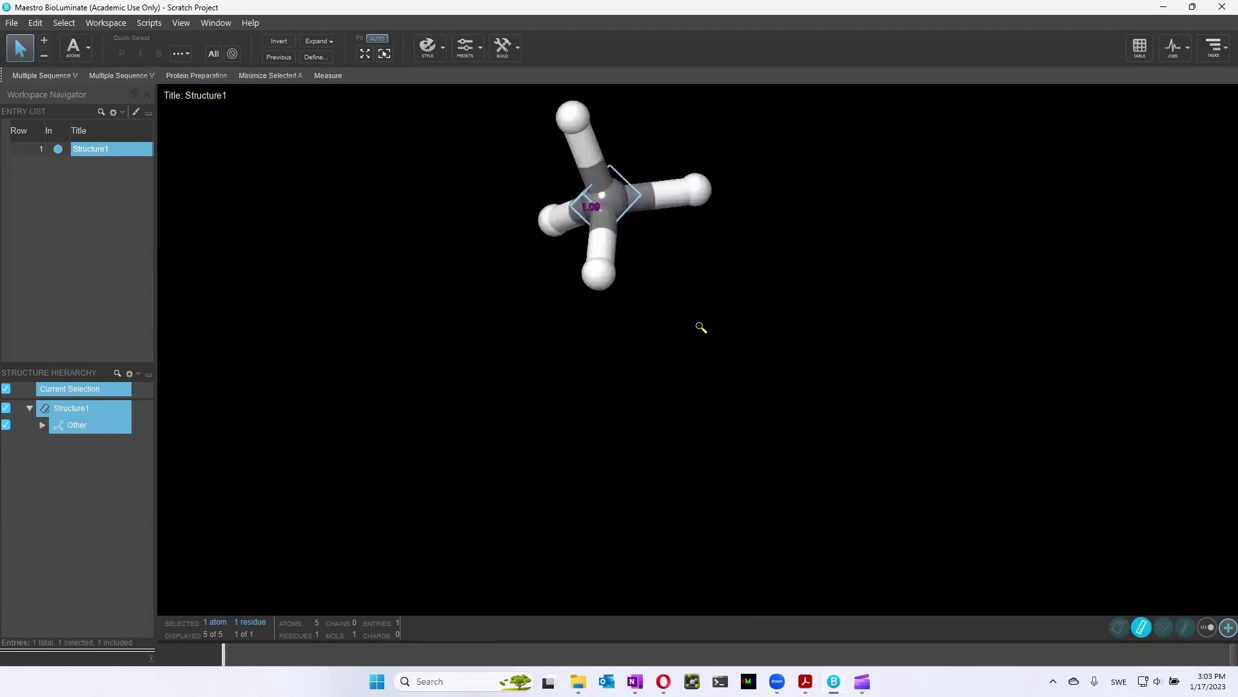
{"action": "middle_click_drag", "start_coordinate": [701, 327], "coordinate": [698, 368]}
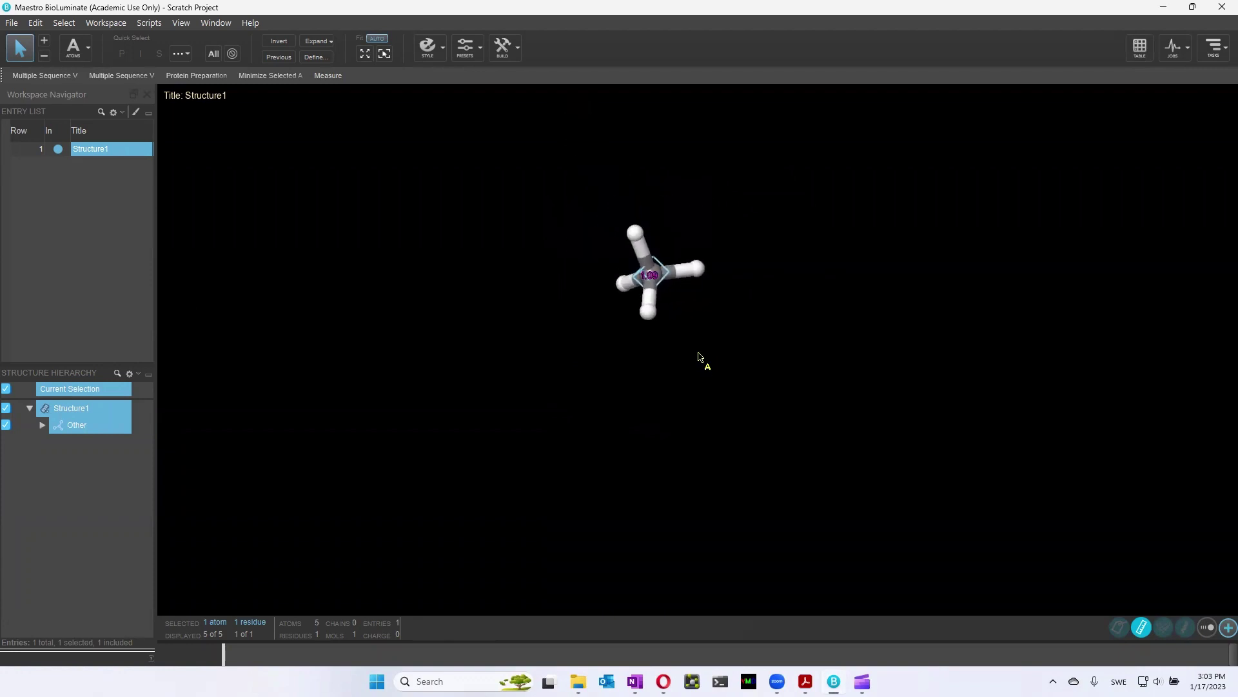
Retitle the Structure1 entry as 'Methane' and turn off its 1.09 distance measurement label
{"action": "double_click", "coordinate": [103, 148]}
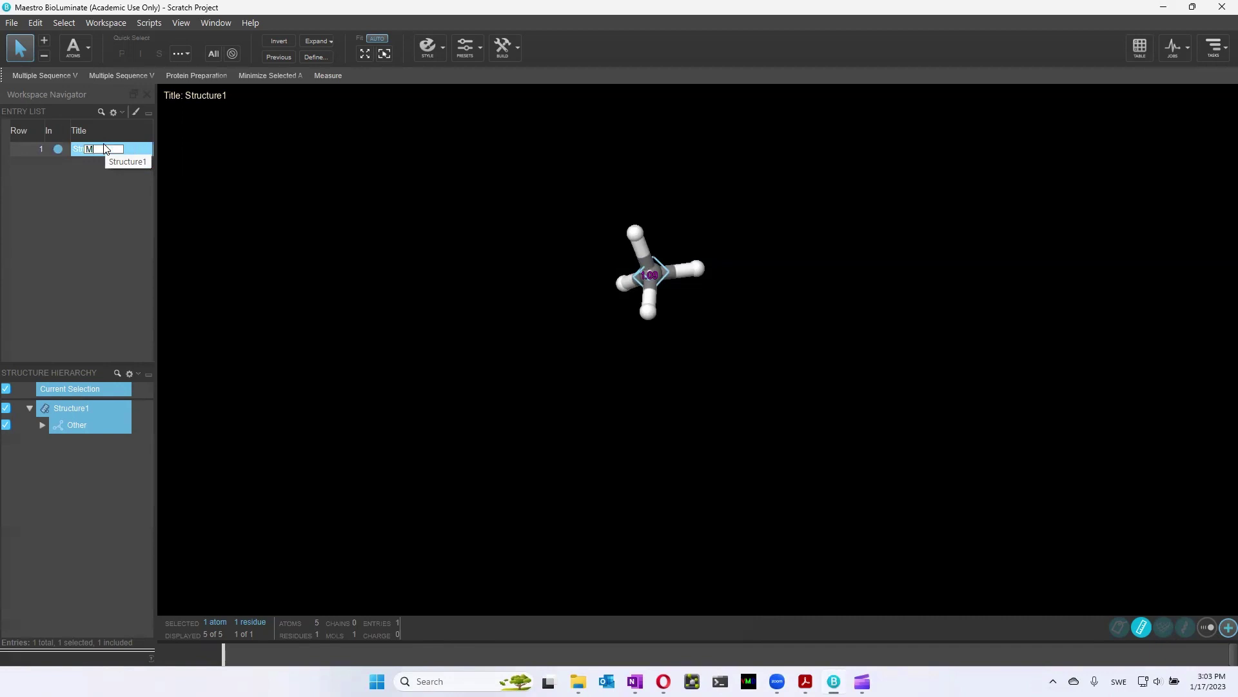
{"action": "type", "text": "Methane"}
{"action": "key", "text": "Return"}
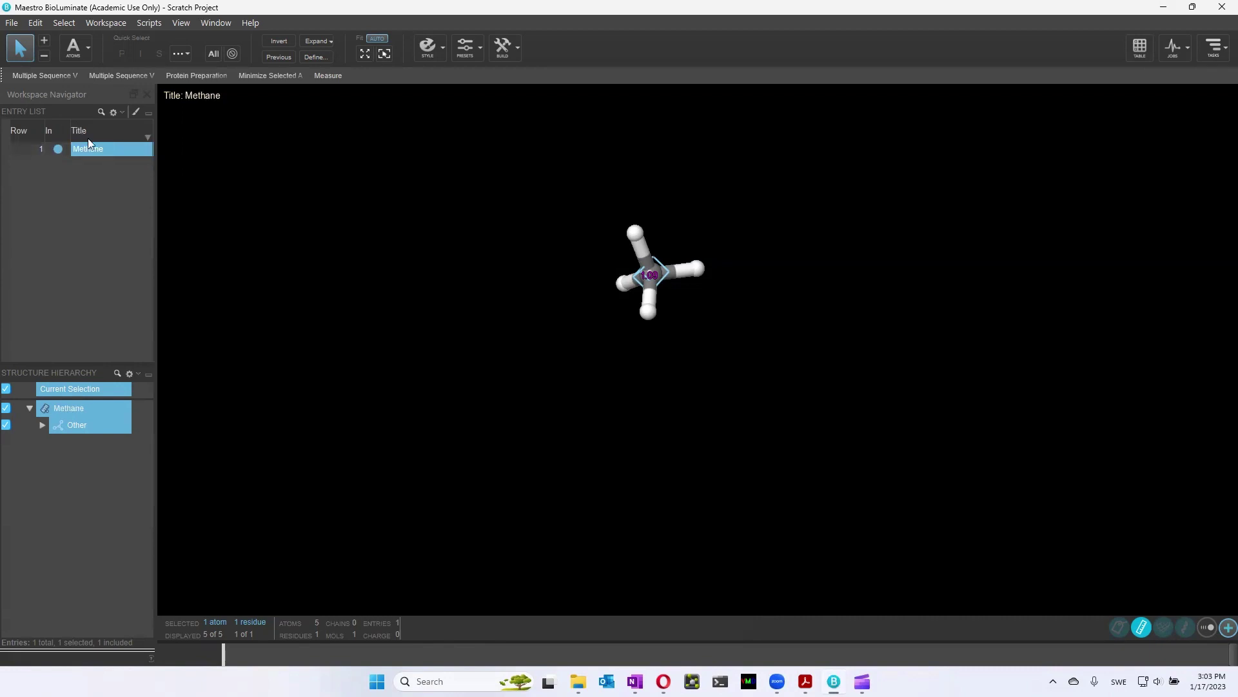
{"action": "left_click", "coordinate": [1142, 629]}
Replace one methane hydrogen with fluorine using the 3D Builder element picker
{"action": "middle_click_drag", "start_coordinate": [790, 381], "coordinate": [754, 379]}
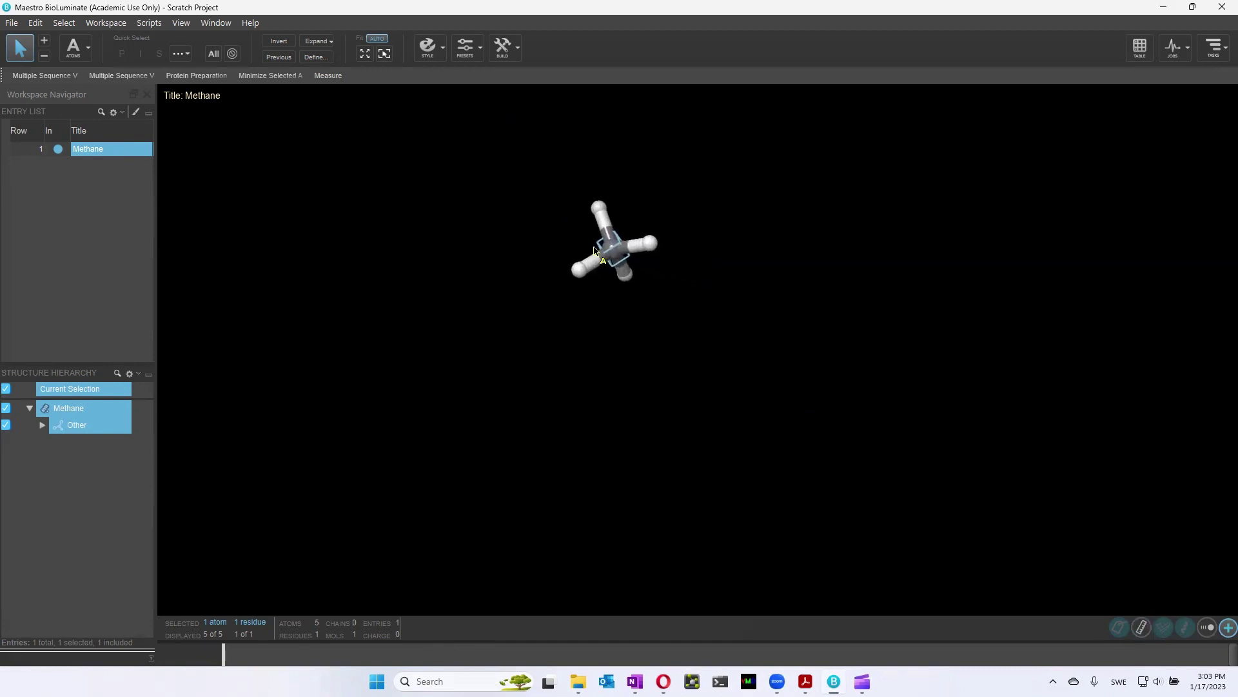
{"action": "left_click", "coordinate": [651, 247]}
{"action": "left_click", "coordinate": [514, 57]}
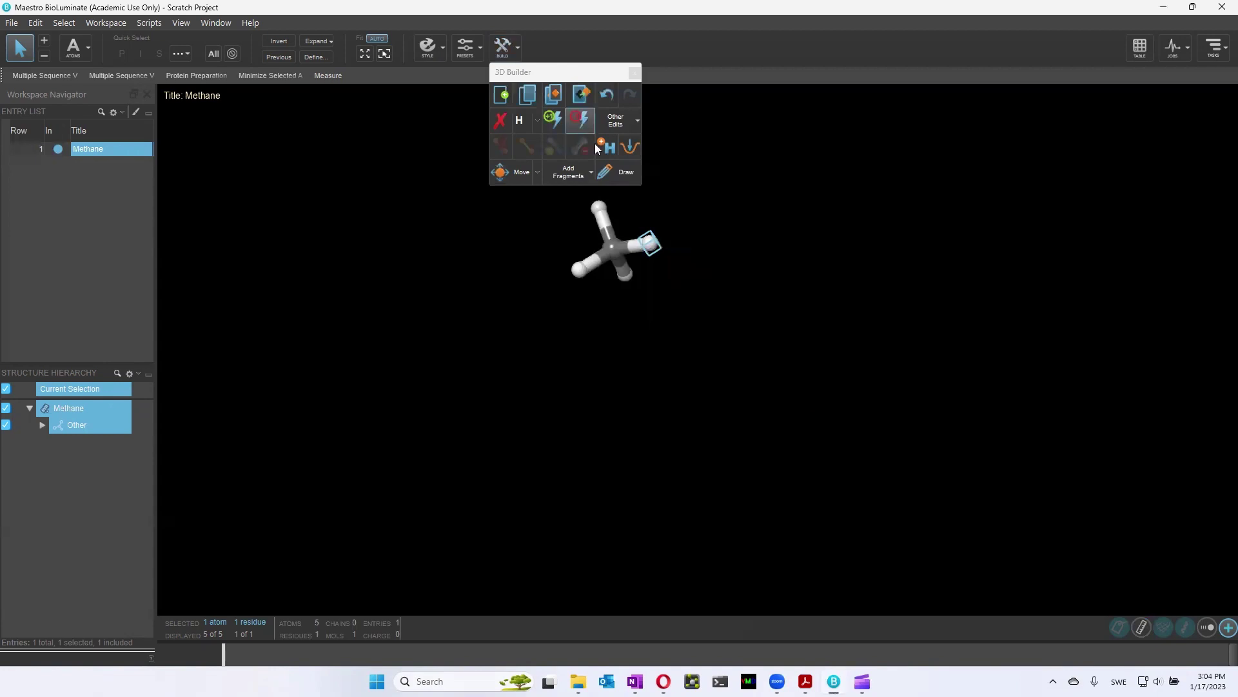
{"action": "left_click", "coordinate": [536, 120]}
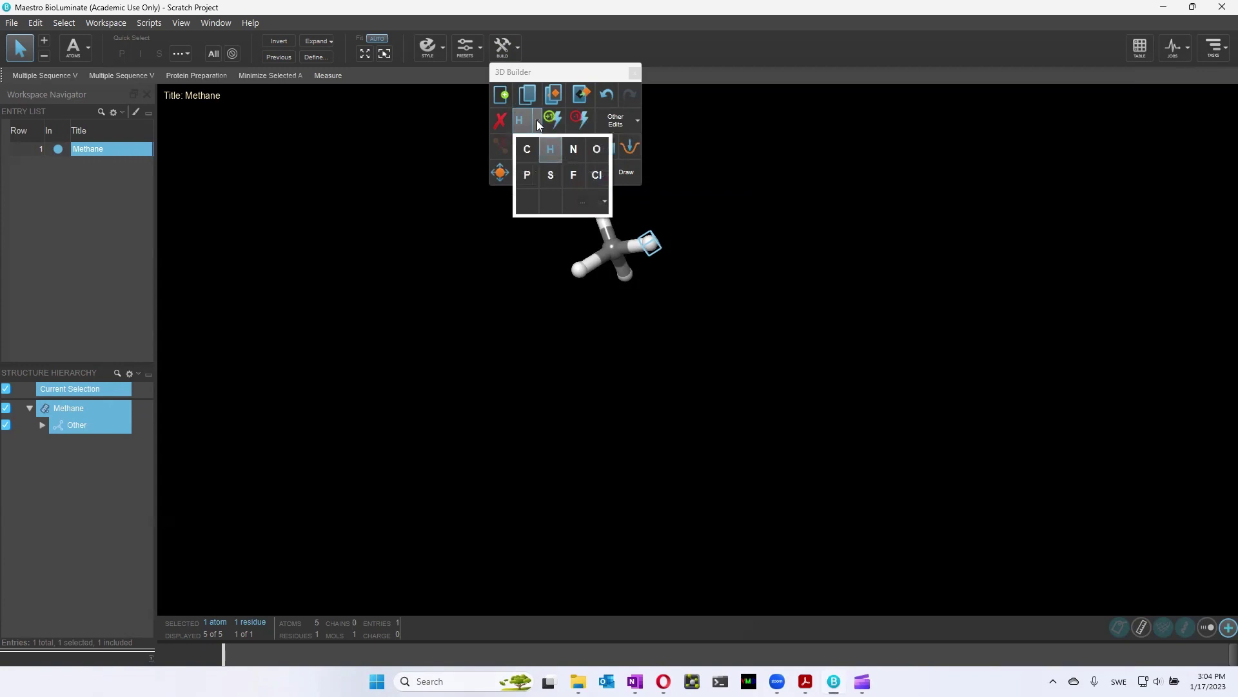
{"action": "left_click", "coordinate": [572, 176]}
{"action": "left_click", "coordinate": [655, 249]}
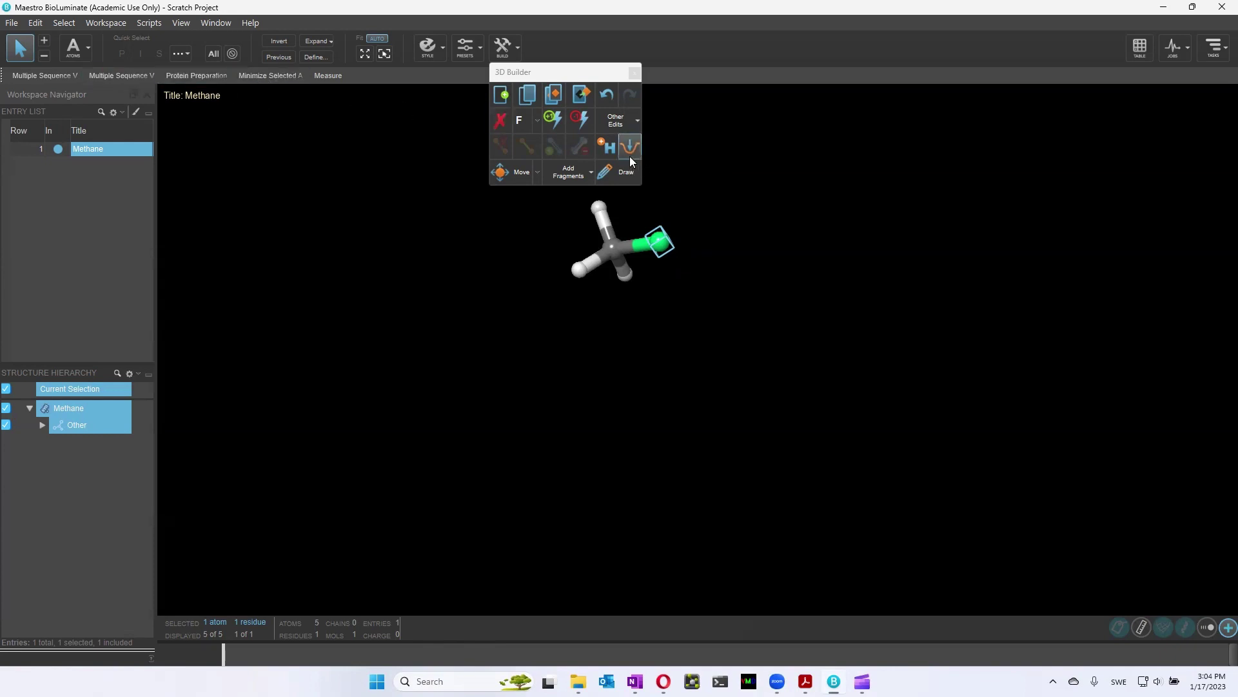
Switch picking to Molecules and select all five atoms of fluoromethane
{"action": "left_click", "coordinate": [82, 48]}
{"action": "left_click", "coordinate": [100, 125]}
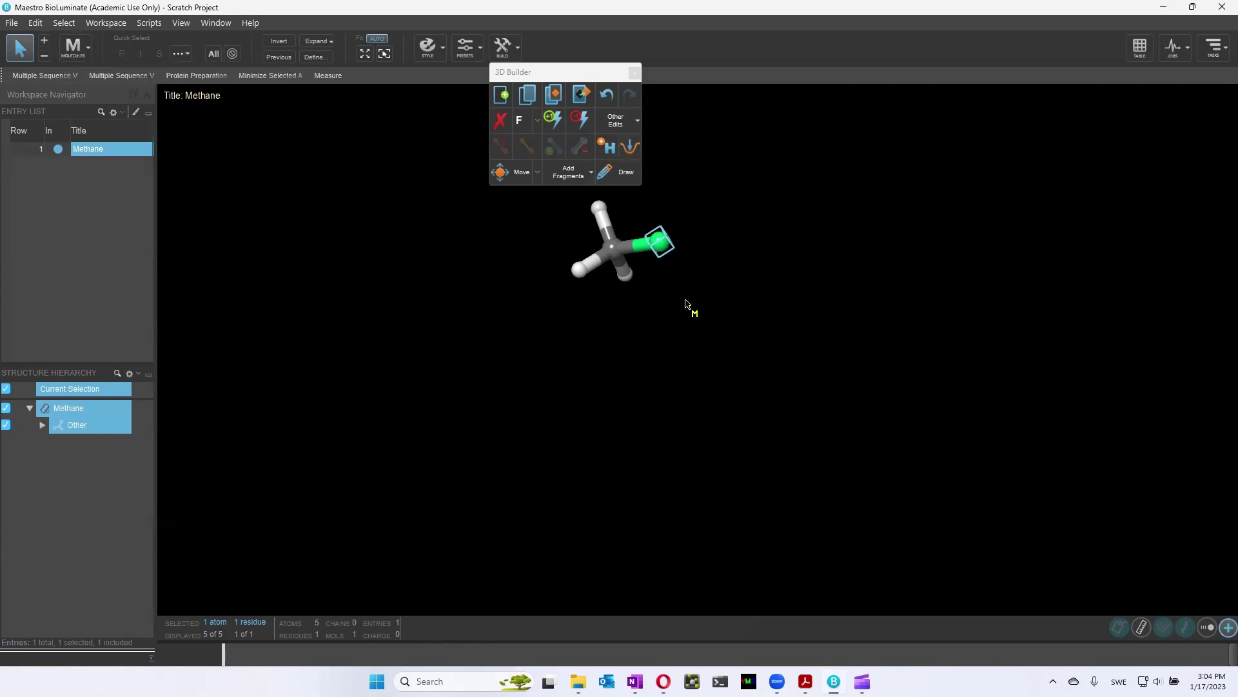
{"action": "left_click", "coordinate": [623, 260]}
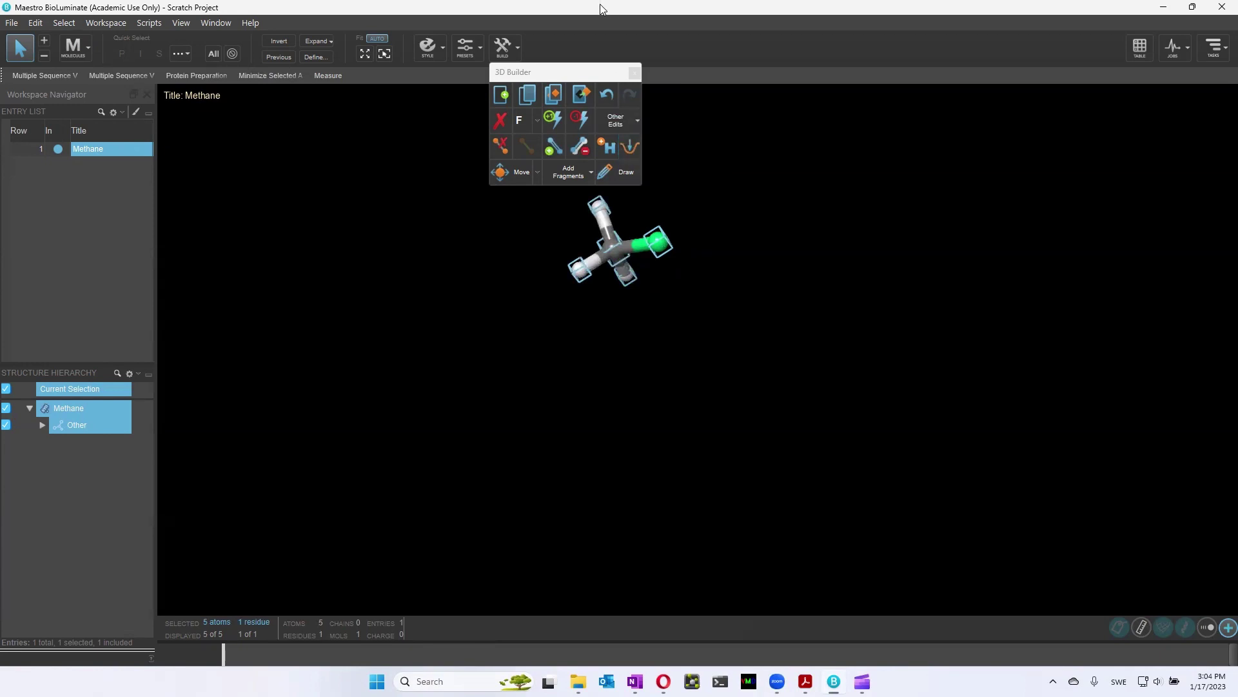
Move the 3D Builder panel left beside the toolbar
{"action": "left_click", "coordinate": [572, 71]}
{"action": "left_click_drag", "start_coordinate": [571, 71], "coordinate": [442, 79]}
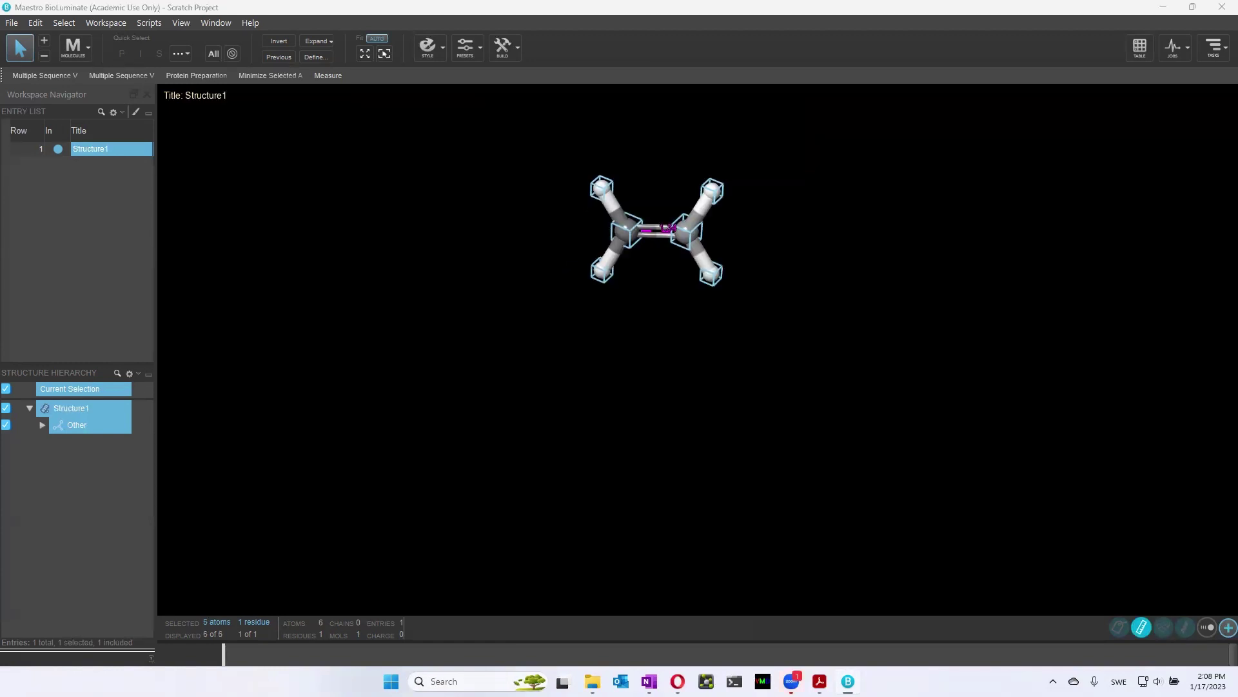
{"action": "middle_click_drag", "start_coordinate": [677, 429], "coordinate": [673, 415]}
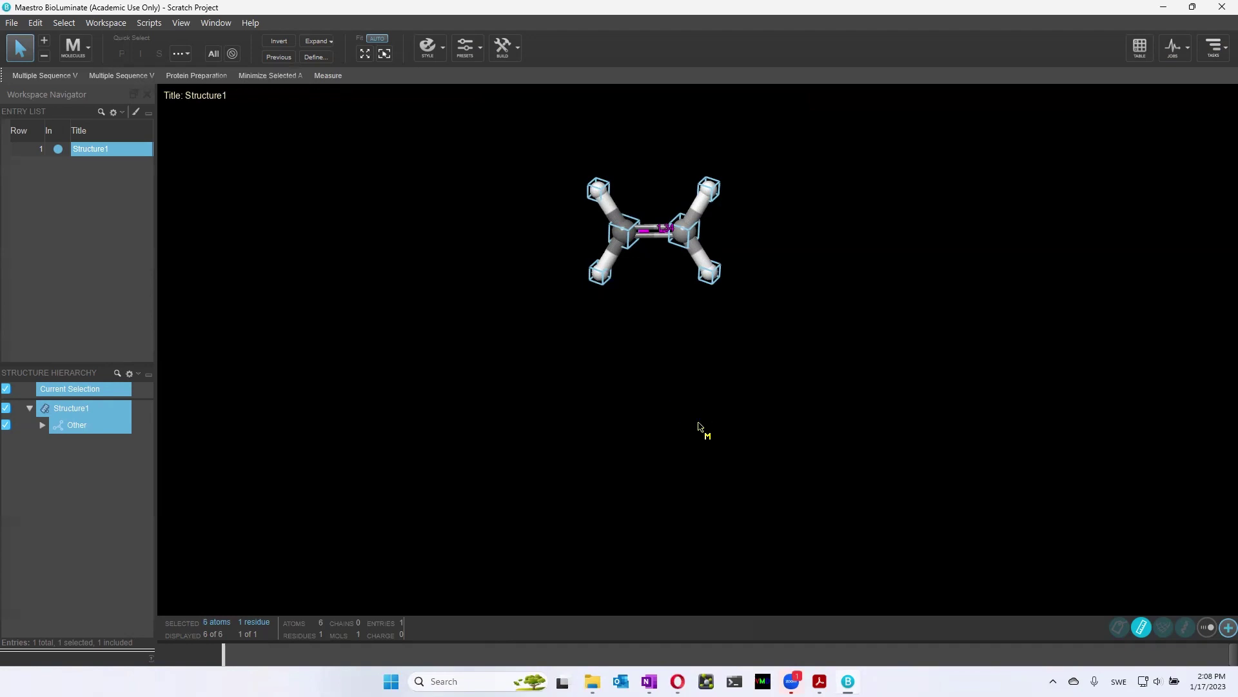
{"action": "middle_click_drag", "start_coordinate": [699, 439], "coordinate": [696, 431]}
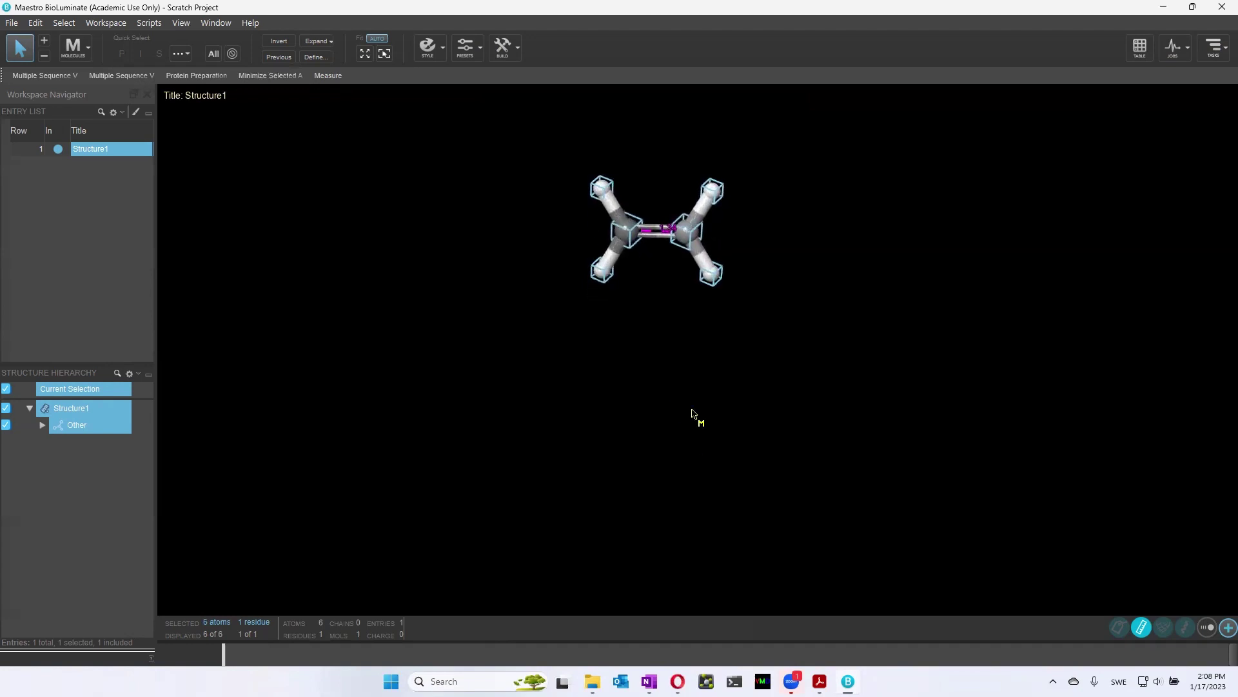